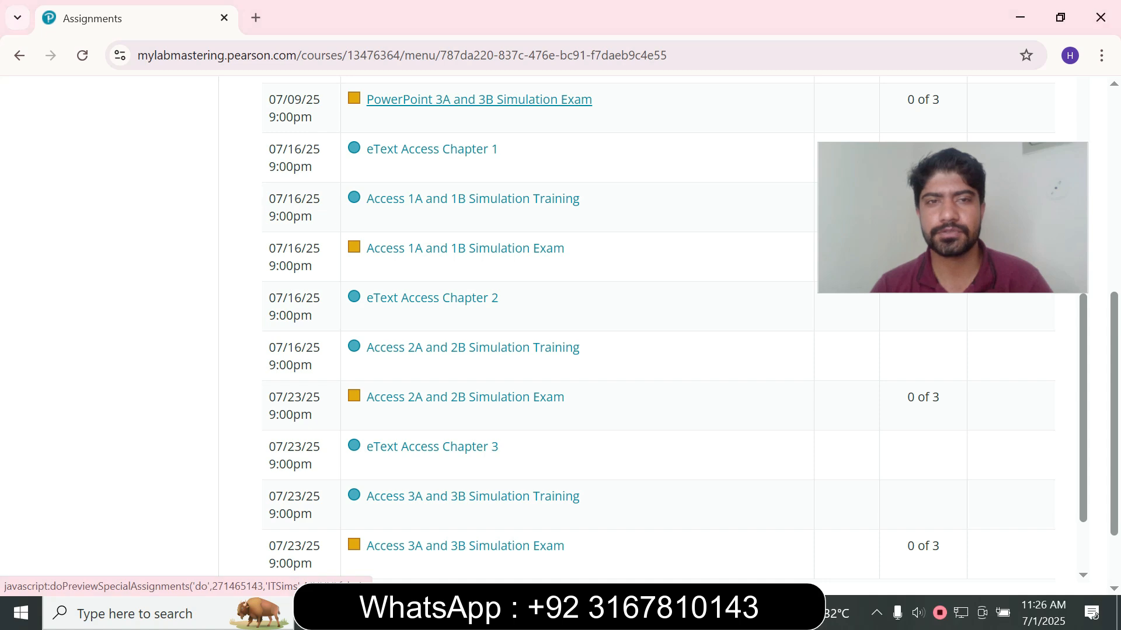
- Open the PowerPoint 3A and 3B Simulation Exam assignment and start it
{"action": "left_click", "coordinate": [478, 99]}
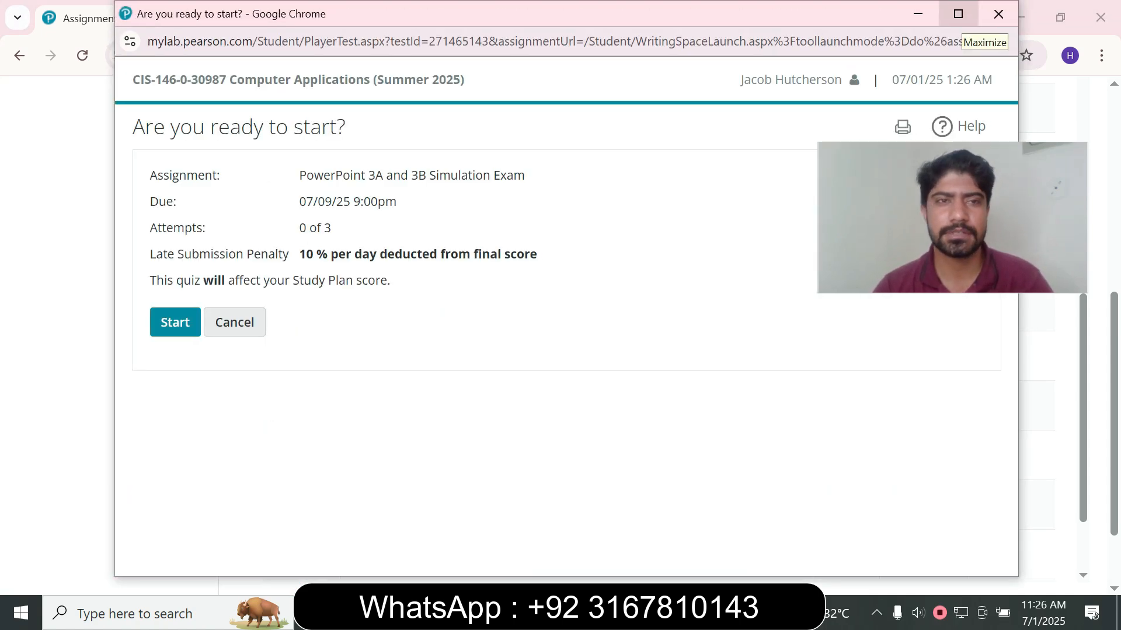
{"action": "left_click", "coordinate": [175, 323]}
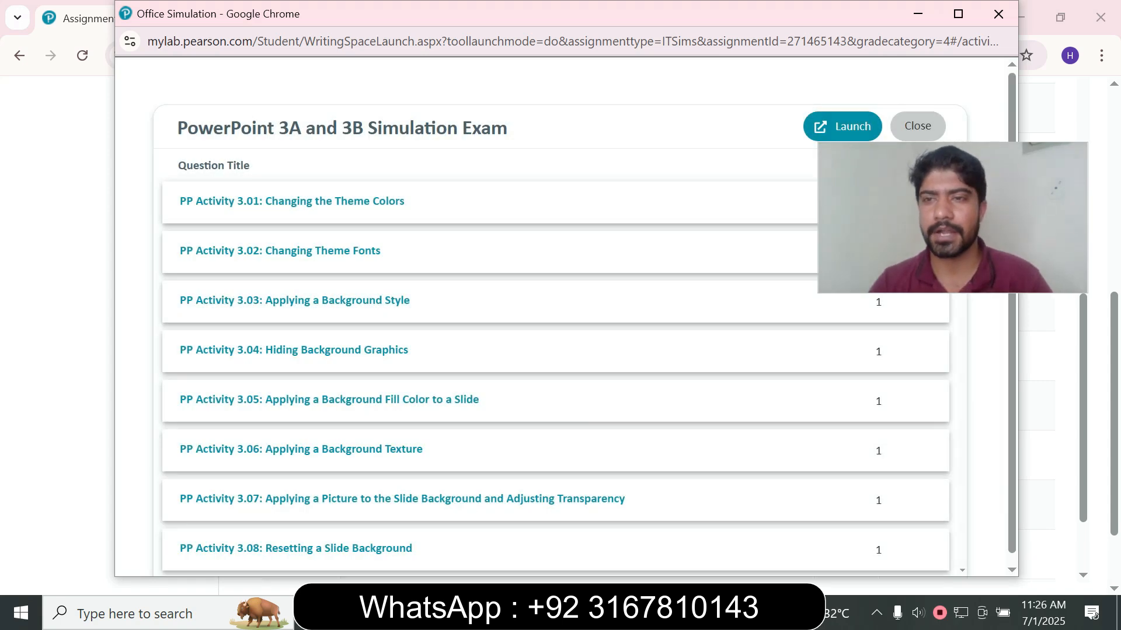
- Launch the PowerPoint 3A and 3B Simulation Exam
{"action": "left_click_drag", "start_coordinate": [817, 293], "coordinate": [827, 288]}
{"action": "left_click_drag", "start_coordinate": [958, 216], "coordinate": [956, 231]}
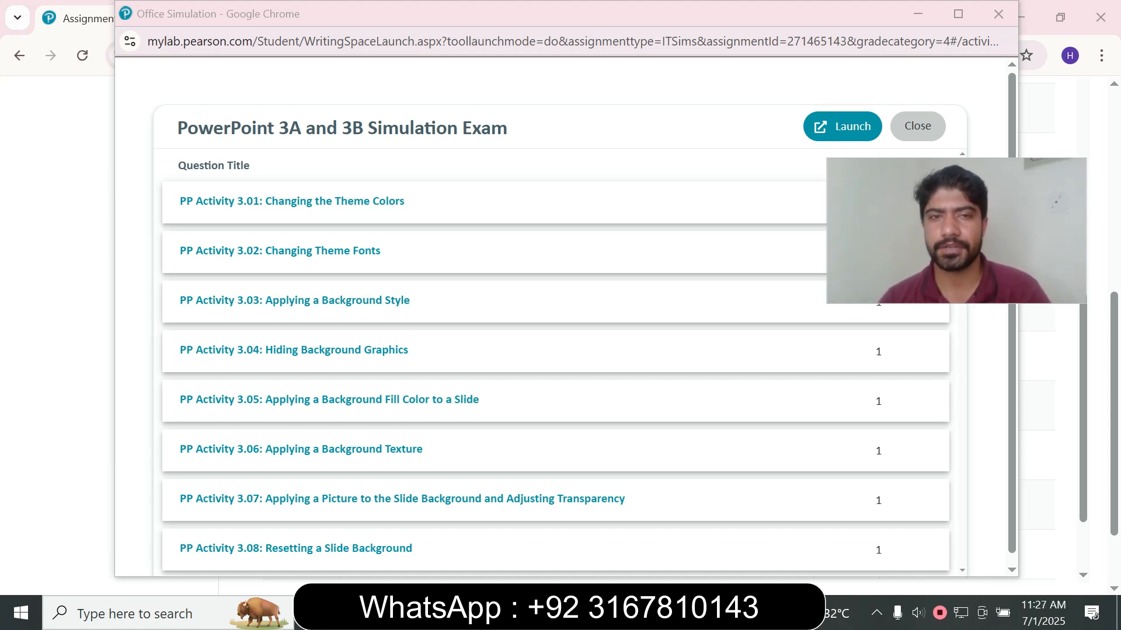
{"action": "left_click_drag", "start_coordinate": [507, 128], "coordinate": [177, 128]}
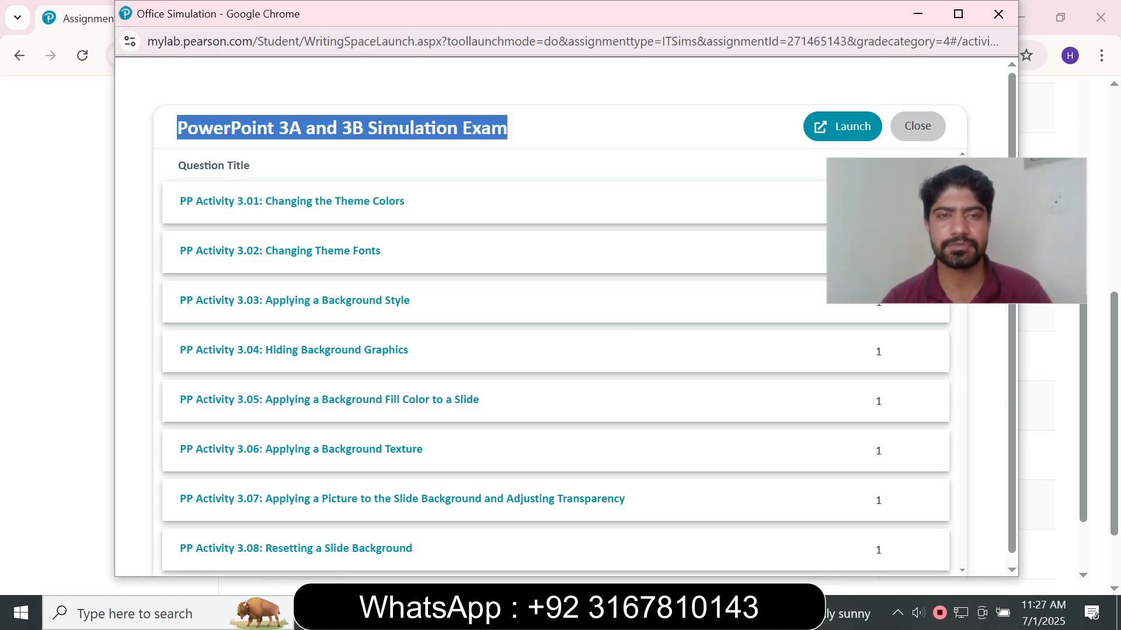
{"action": "left_click", "coordinate": [842, 127]}
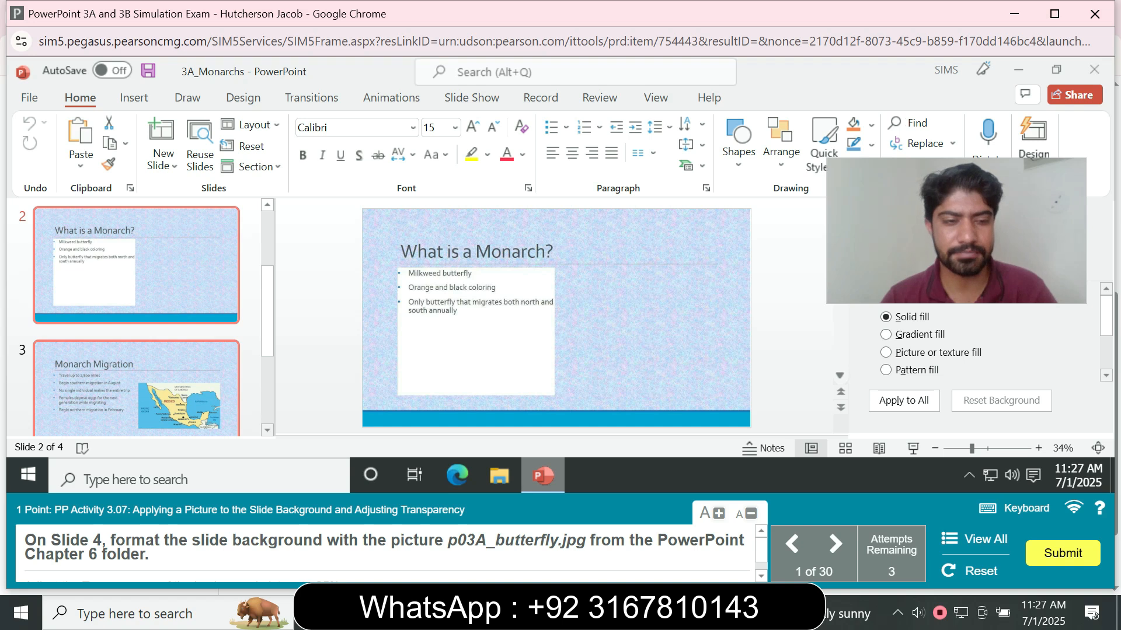
- On slide 4, fill the background with the picture p03A_butterfly.jpg from the PowerPoint Chapter 6 folder
{"action": "left_click_drag", "start_coordinate": [267, 328], "coordinate": [267, 395]}
{"action": "left_click", "coordinate": [136, 360]}
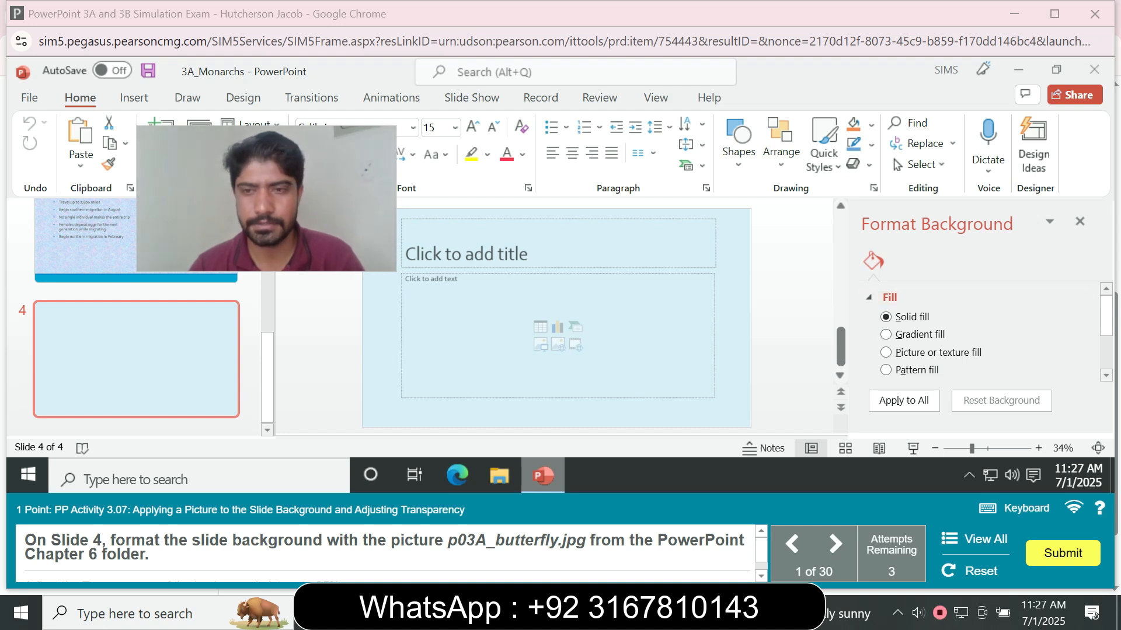
{"action": "left_click", "coordinate": [886, 353]}
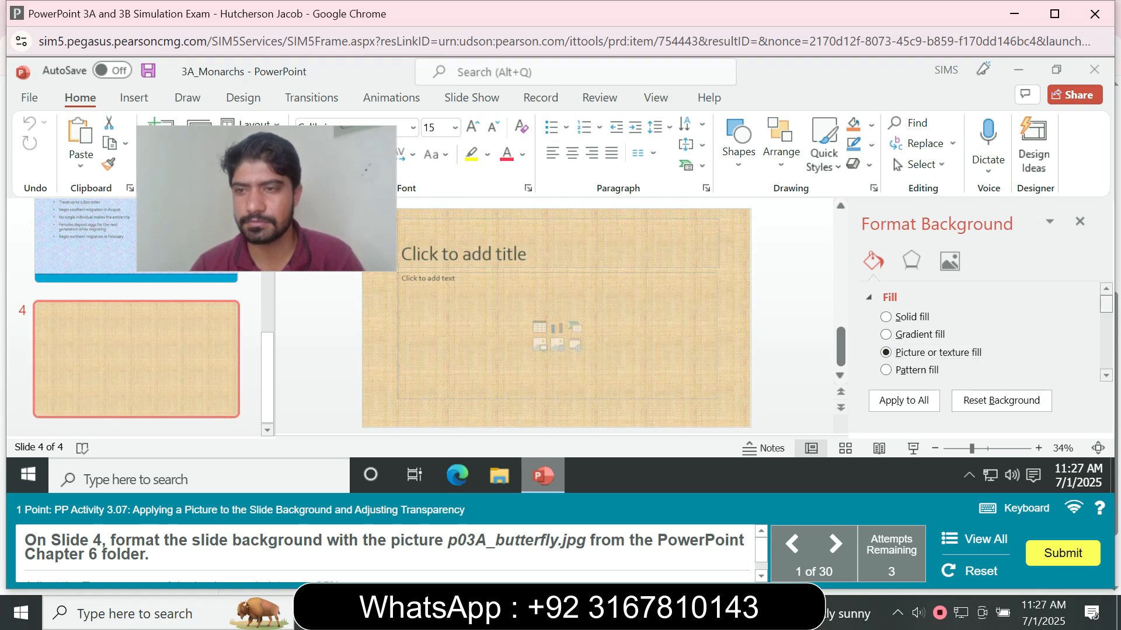
{"action": "scroll", "coordinate": [902, 327], "scroll_direction": "down", "scroll_amount": 4}
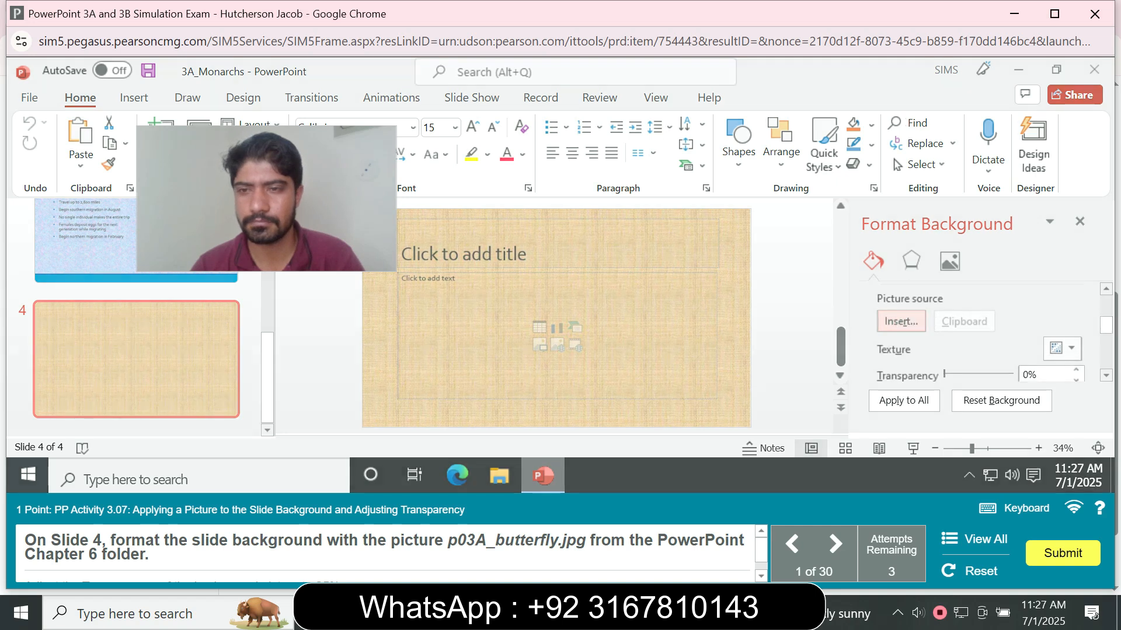
{"action": "left_click", "coordinate": [901, 321]}
{"action": "key", "text": "Escape"}
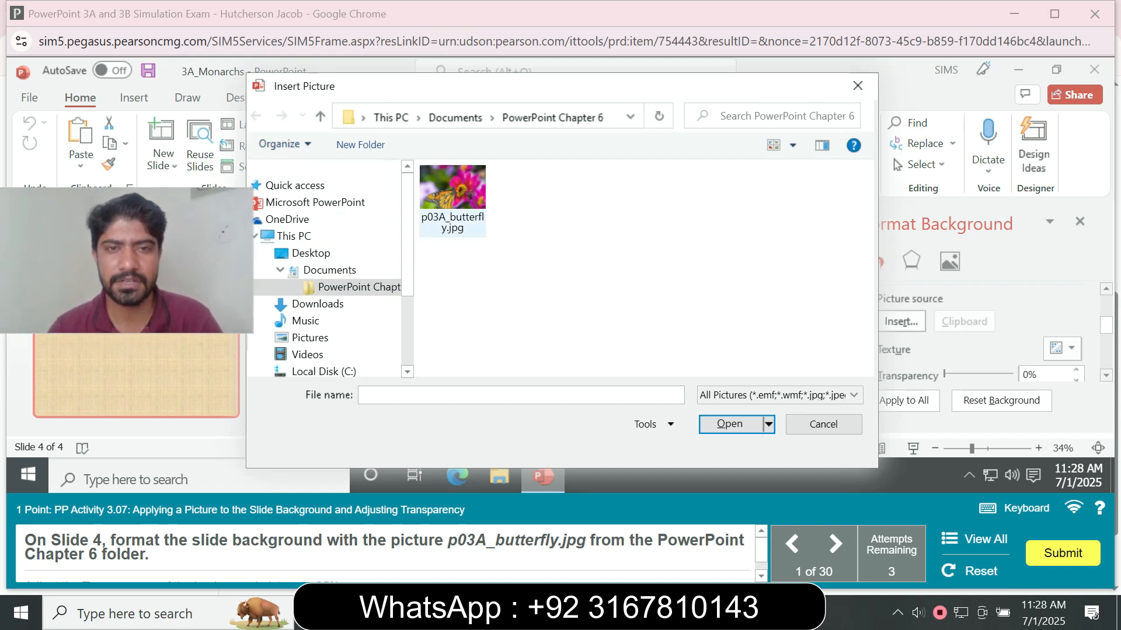
{"action": "left_click", "coordinate": [453, 192]}
{"action": "left_click", "coordinate": [730, 424]}
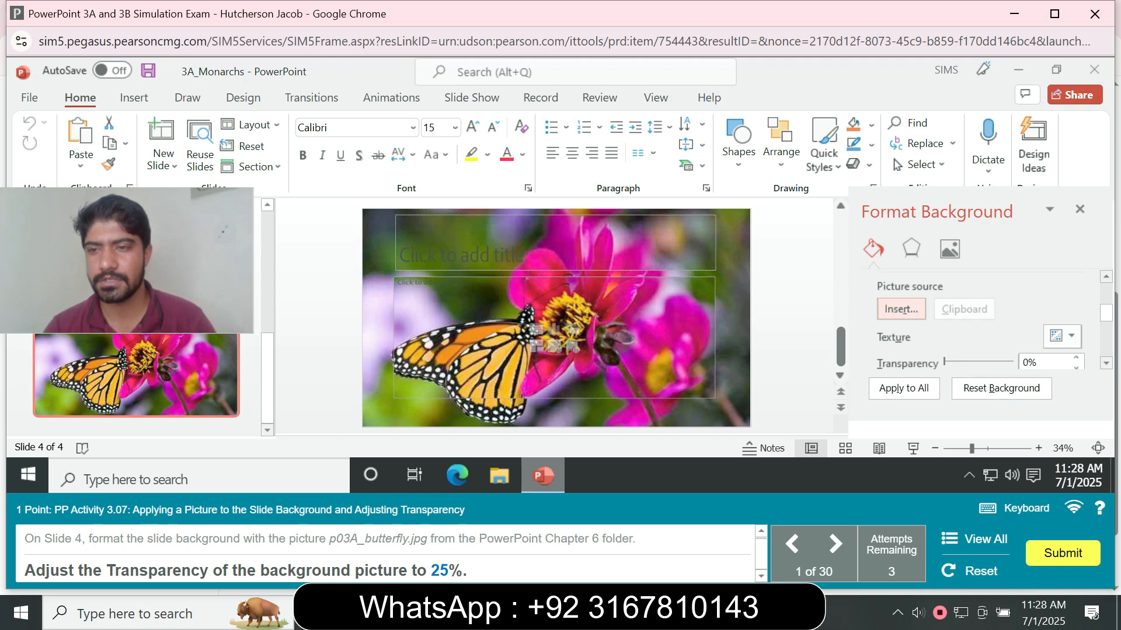
- Set the background picture's transparency to 25%
{"action": "double_click", "coordinate": [1025, 363]}
{"action": "scroll", "coordinate": [1026, 362], "scroll_direction": "down", "scroll_amount": 3}
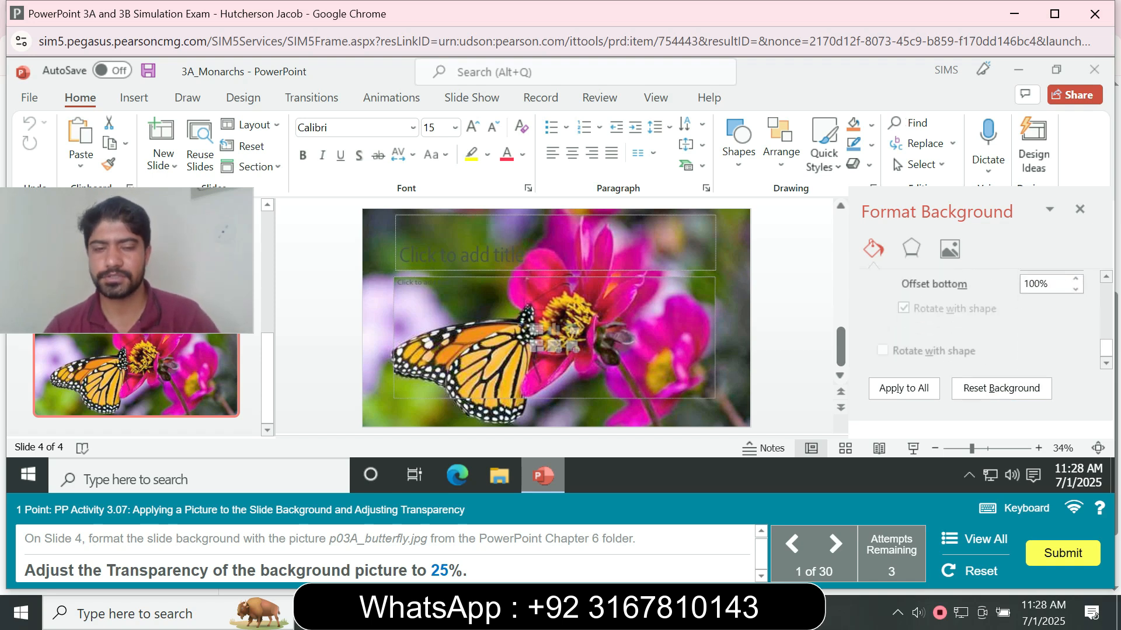
{"action": "type", "text": "25"}
{"action": "key", "text": "Return"}
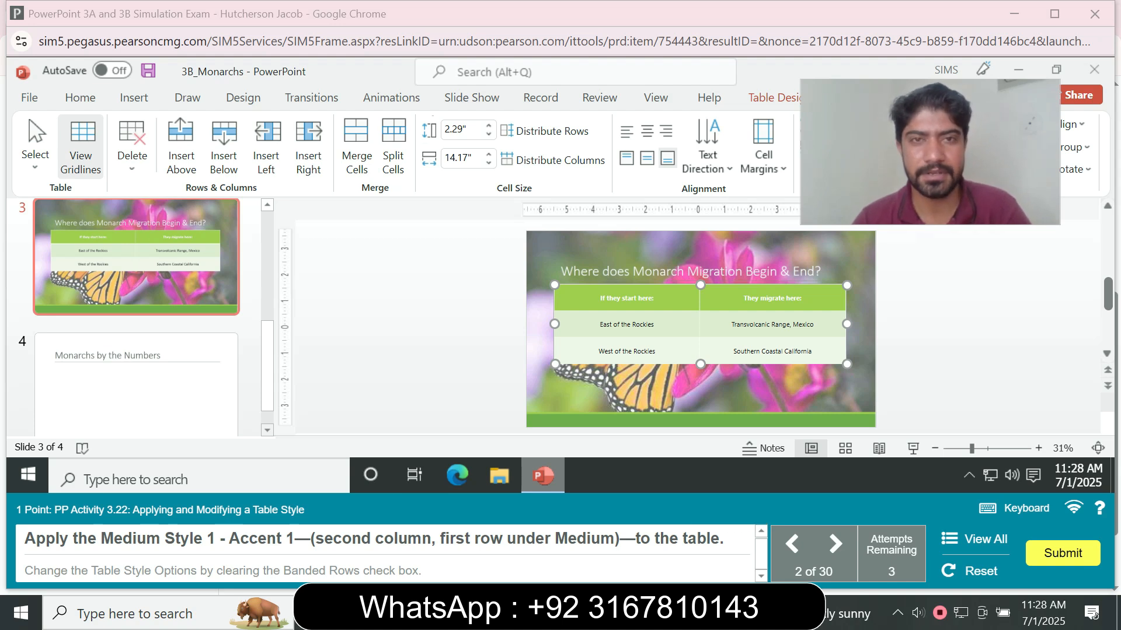
- Apply the Medium Style 1 - Accent 1 table style to the slide 3 table and clear the Banded Rows option
{"action": "left_click_drag", "start_coordinate": [930, 152], "coordinate": [965, 321]}
{"action": "left_click", "coordinate": [779, 98]}
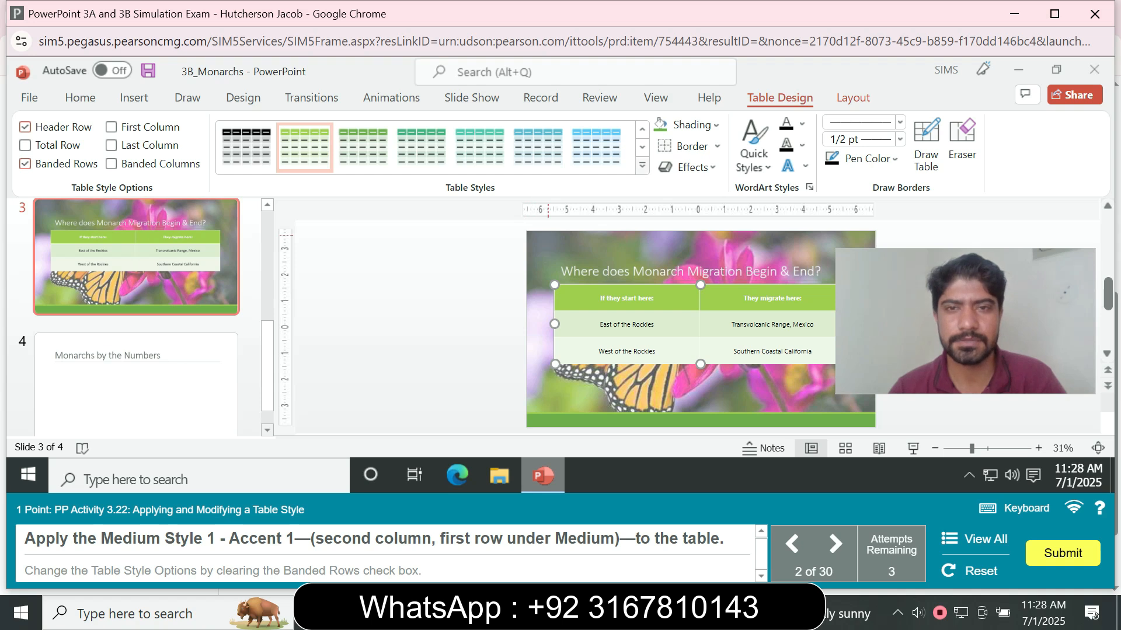
{"action": "left_click", "coordinate": [642, 166]}
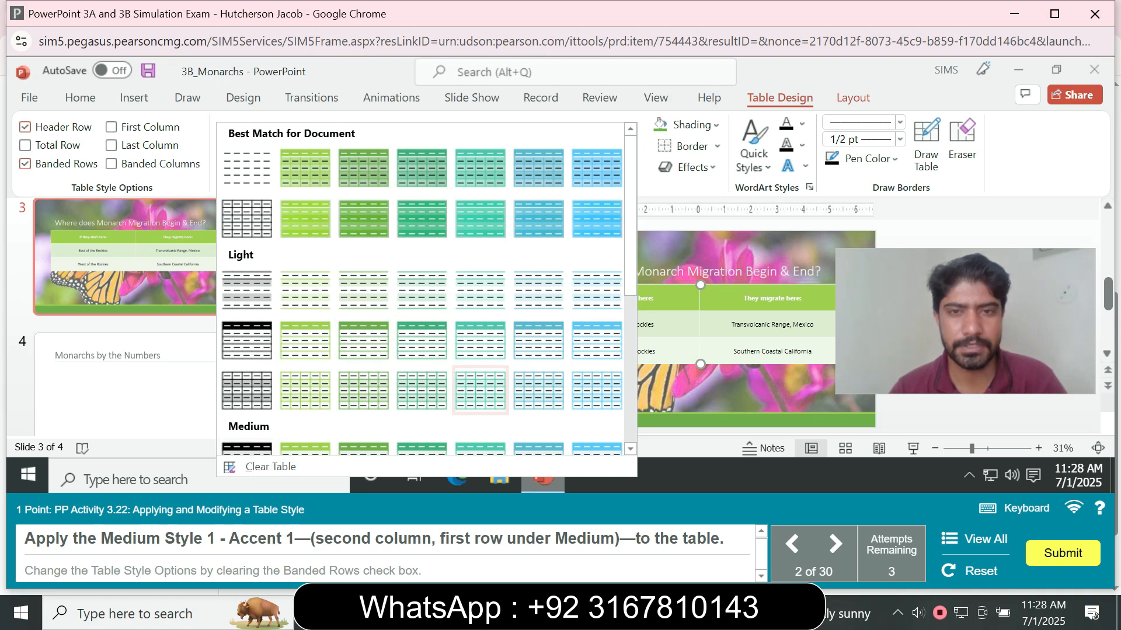
{"action": "left_click_drag", "start_coordinate": [630, 257], "coordinate": [630, 380]}
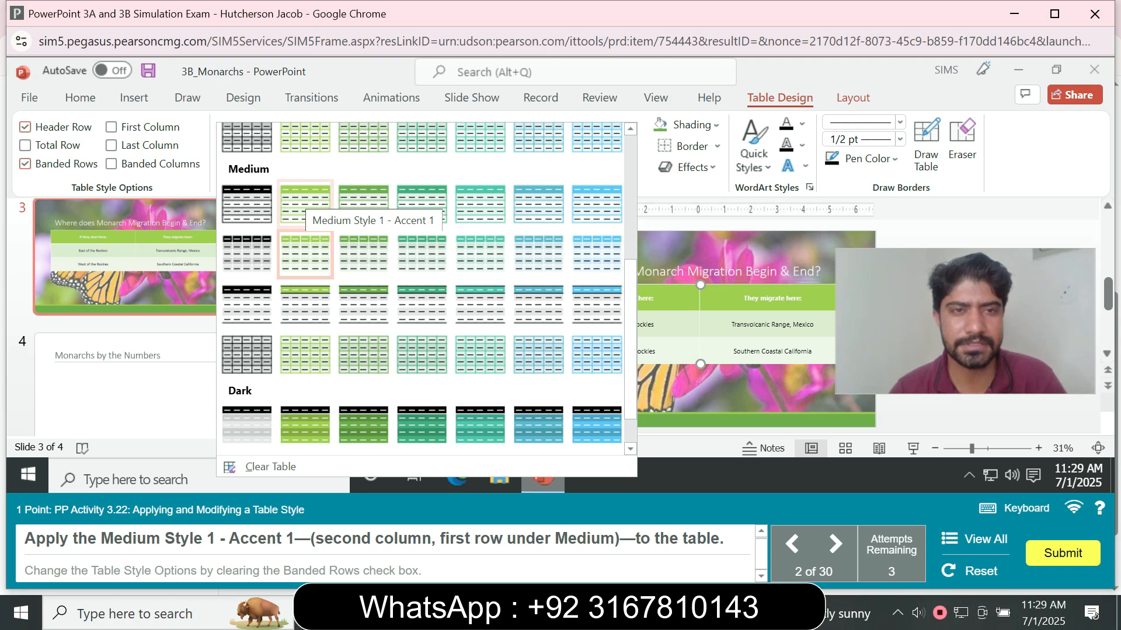
{"action": "left_click", "coordinate": [305, 203]}
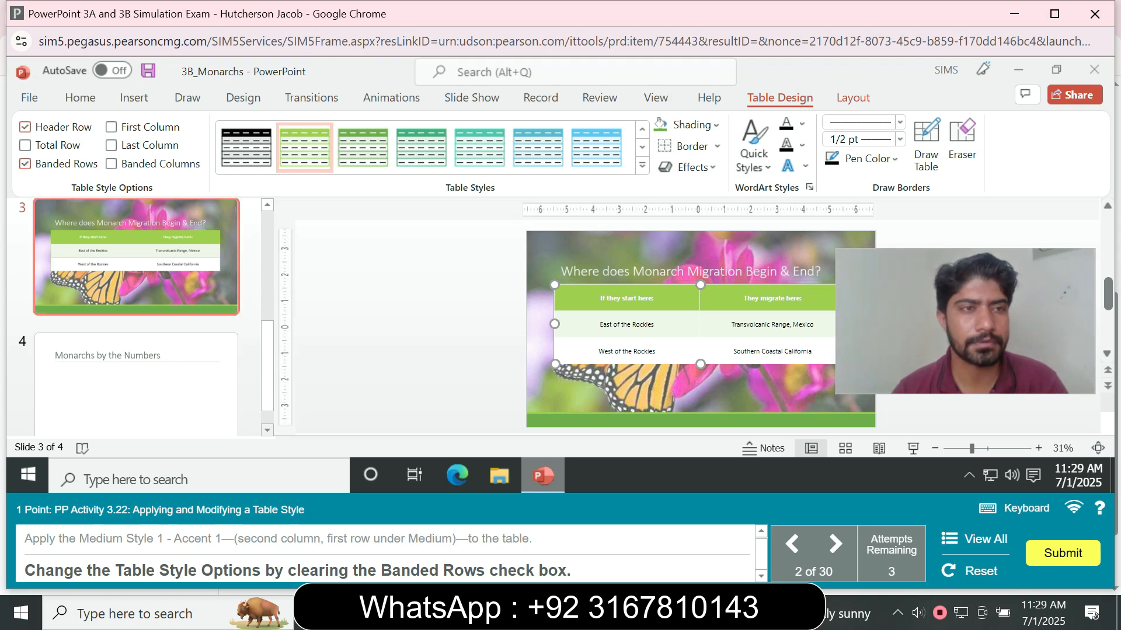
{"action": "left_click", "coordinate": [25, 164]}
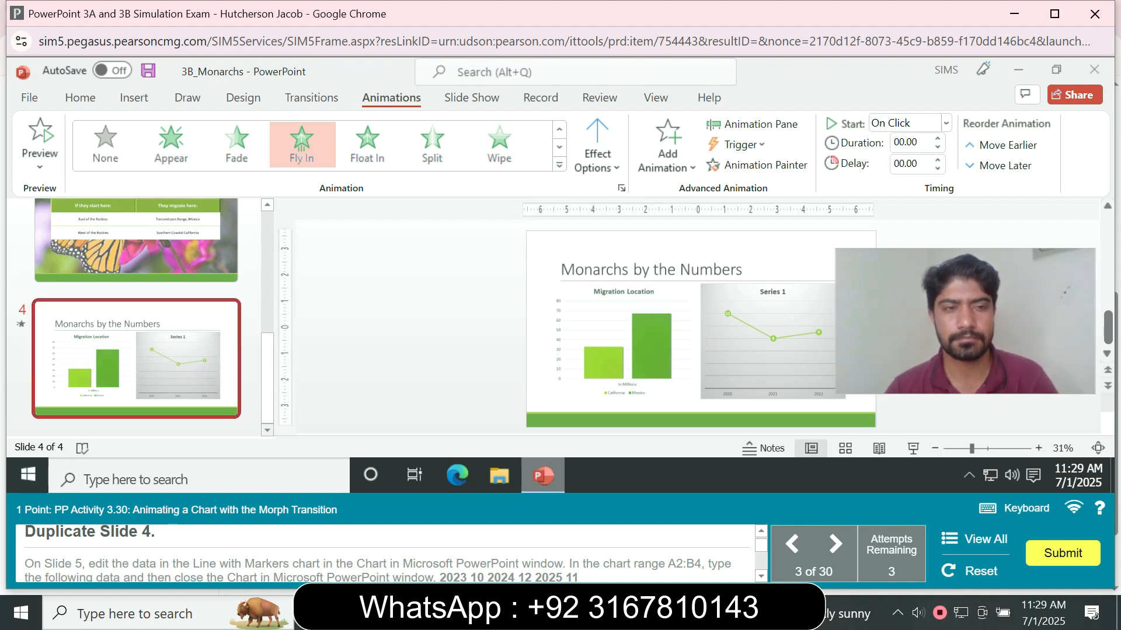
- Duplicate slide 4
{"action": "key", "text": "ctrl+d"}
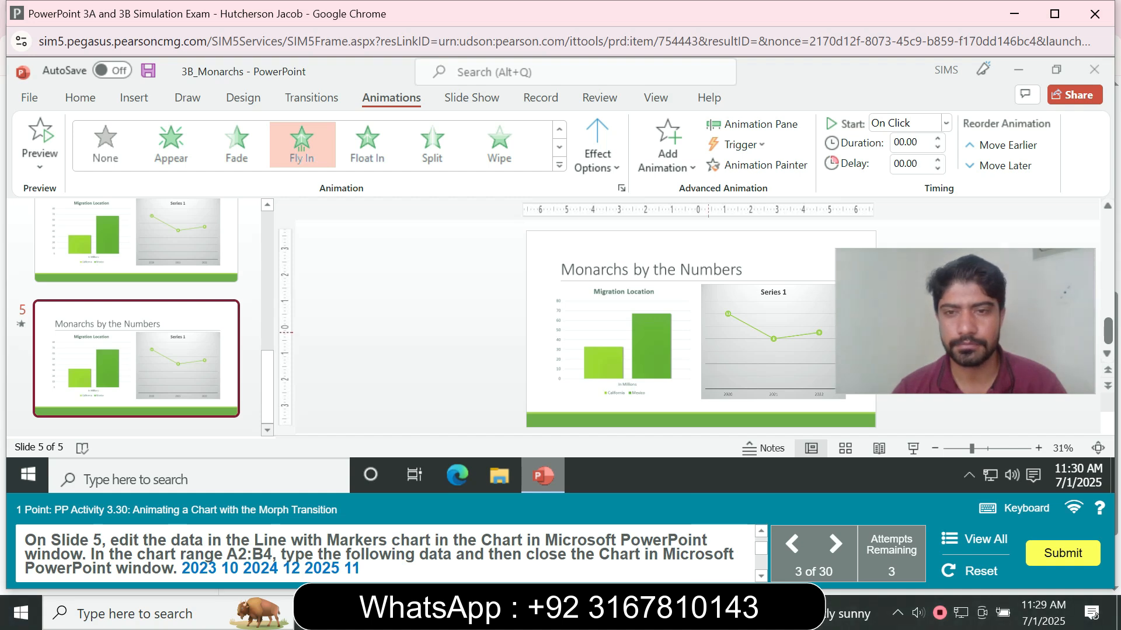
- On slide 5, edit the line chart's data, setting cell A2 to 2023 and B2 to 10
{"action": "left_click", "coordinate": [737, 290]}
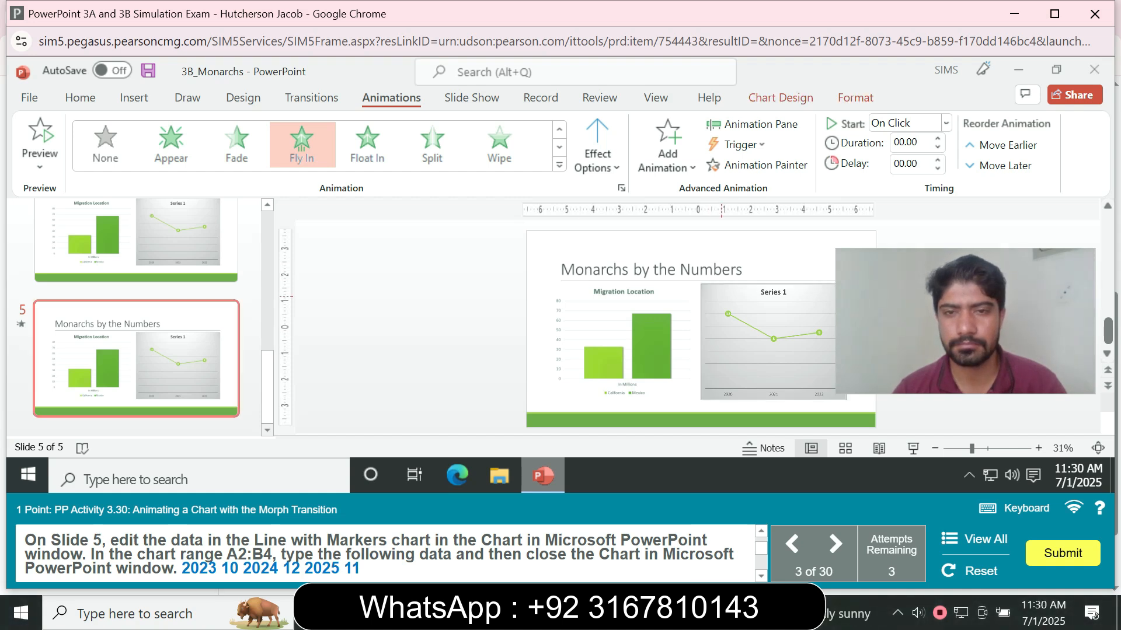
{"action": "left_click", "coordinate": [653, 298]}
{"action": "left_click", "coordinate": [729, 290]}
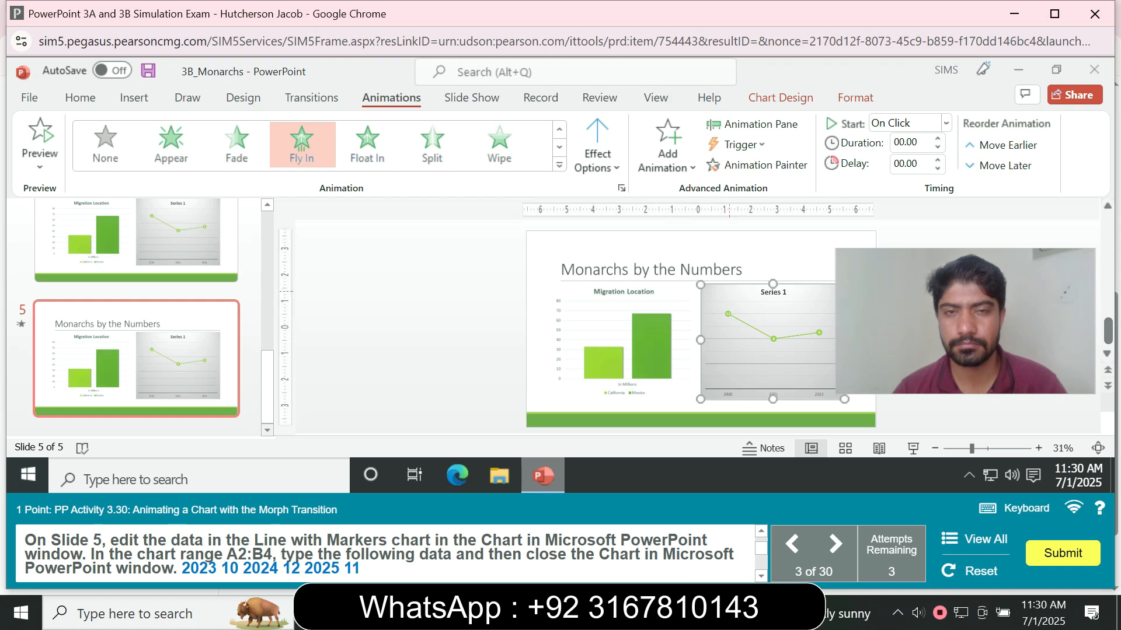
{"action": "left_click", "coordinate": [656, 292]}
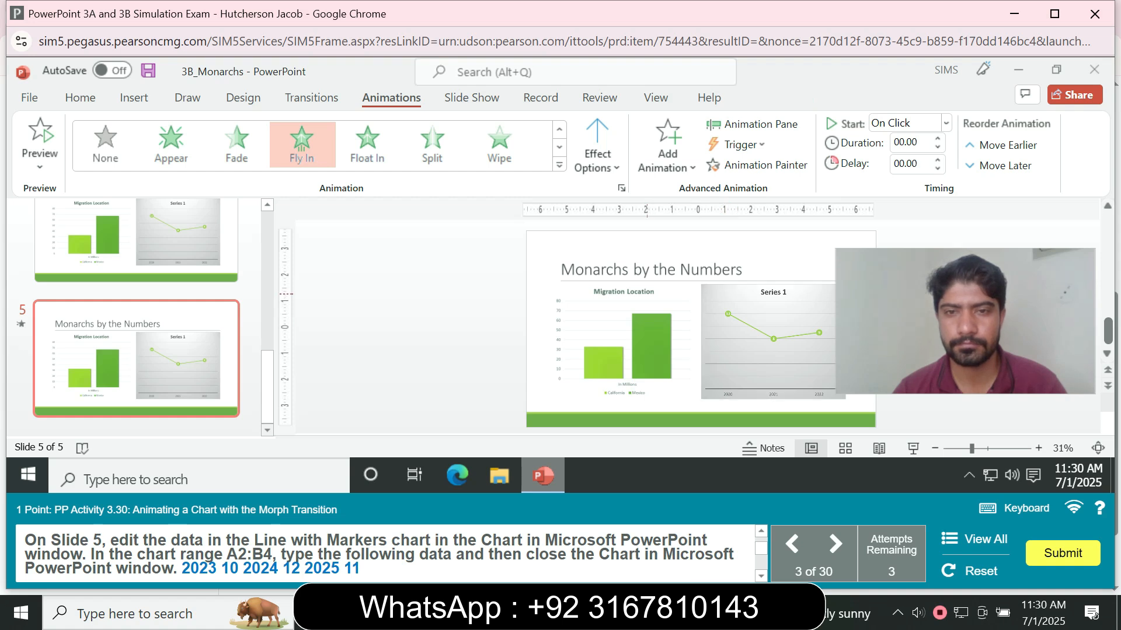
{"action": "left_click", "coordinate": [716, 296]}
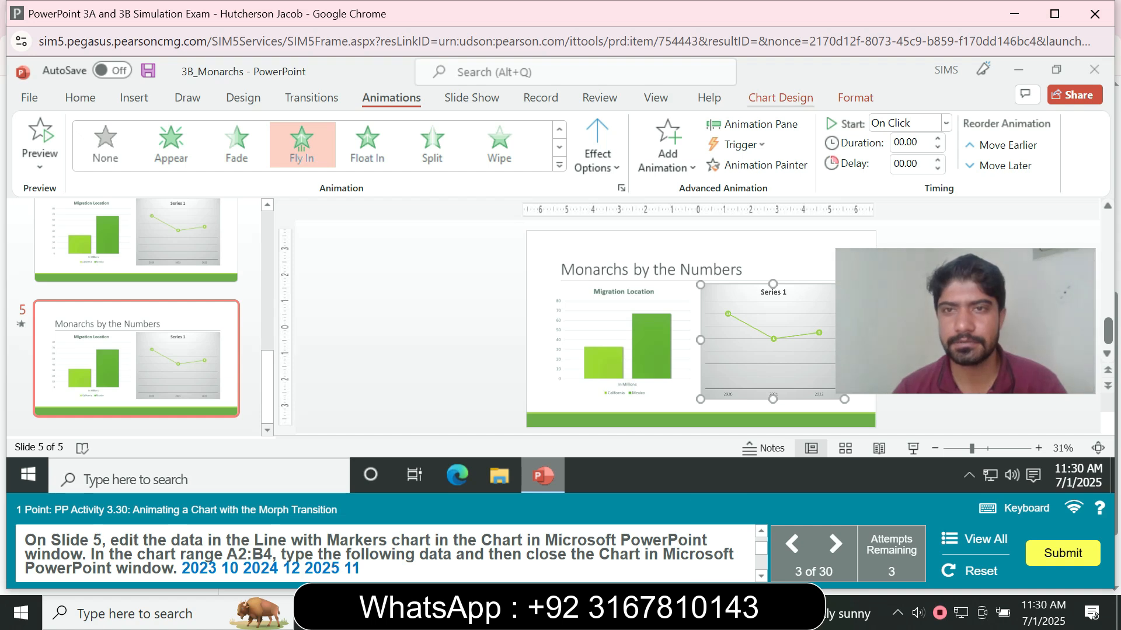
{"action": "left_click", "coordinate": [780, 98]}
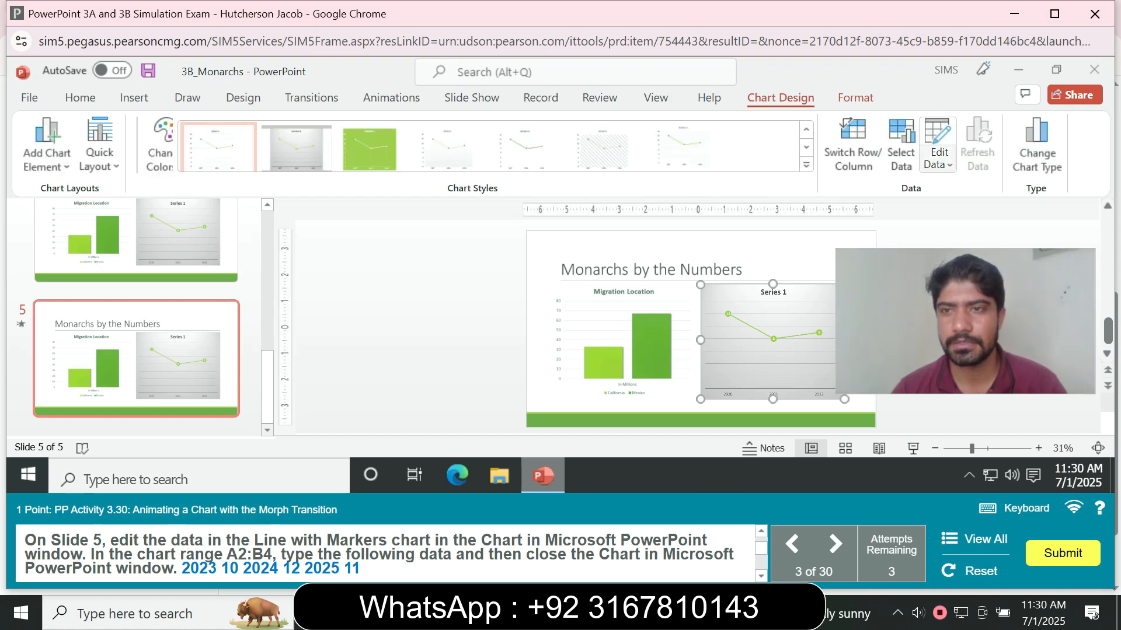
{"action": "left_click", "coordinate": [949, 166]}
{"action": "left_click", "coordinate": [969, 185]}
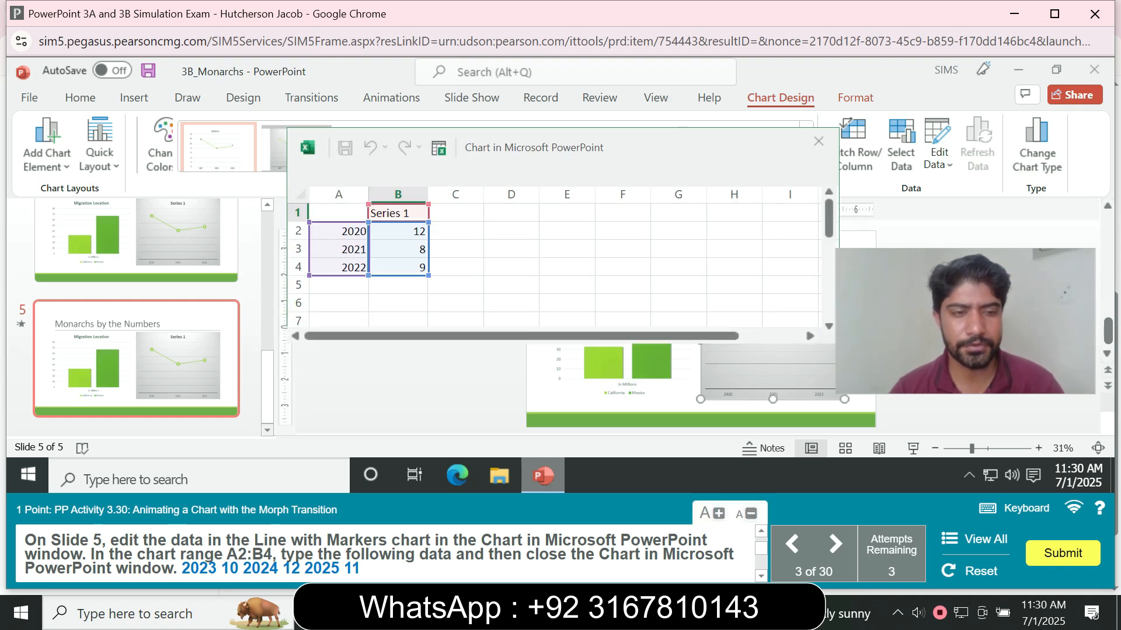
{"action": "left_click", "coordinate": [339, 231]}
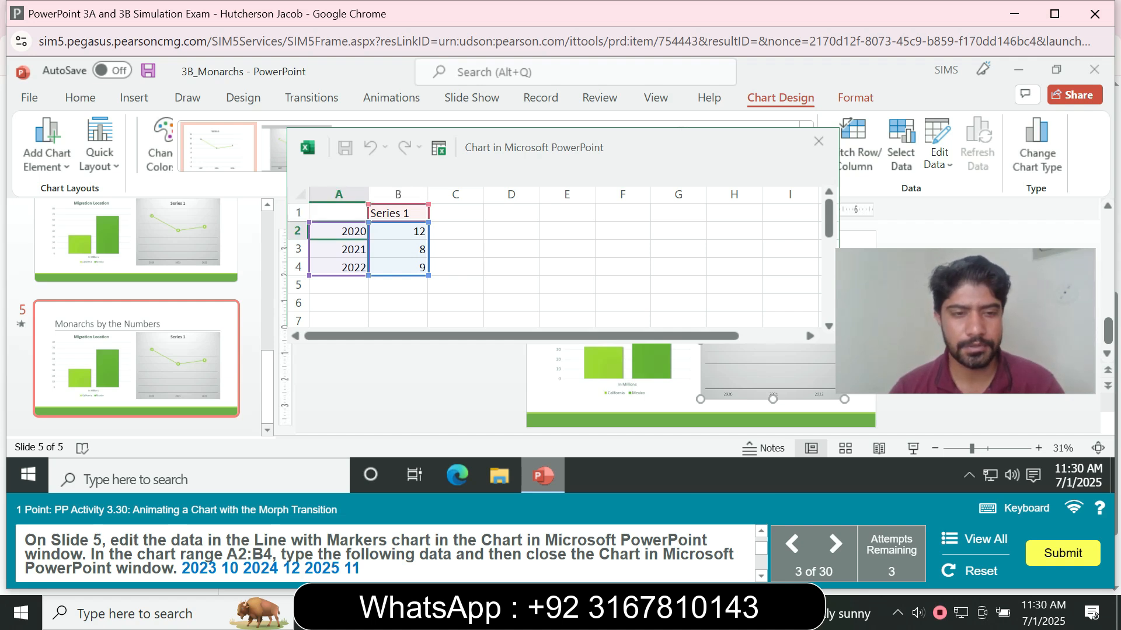
{"action": "double_click", "coordinate": [338, 231]}
{"action": "left_click_drag", "start_coordinate": [340, 231], "coordinate": [365, 231]}
{"action": "type", "text": "20"}
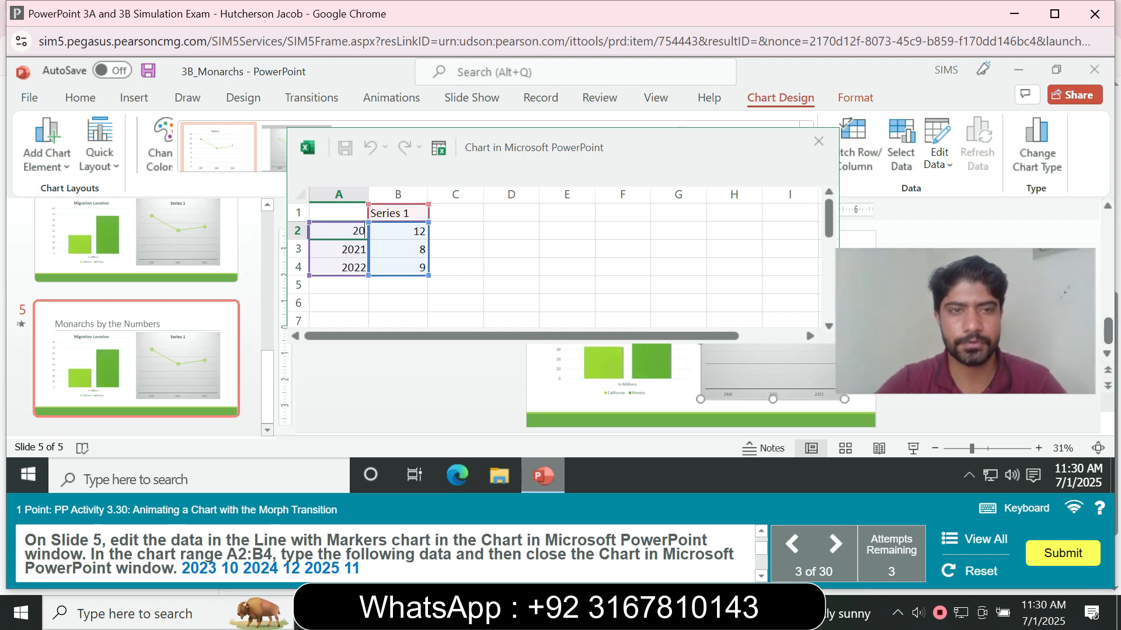
{"action": "type", "text": "23"}
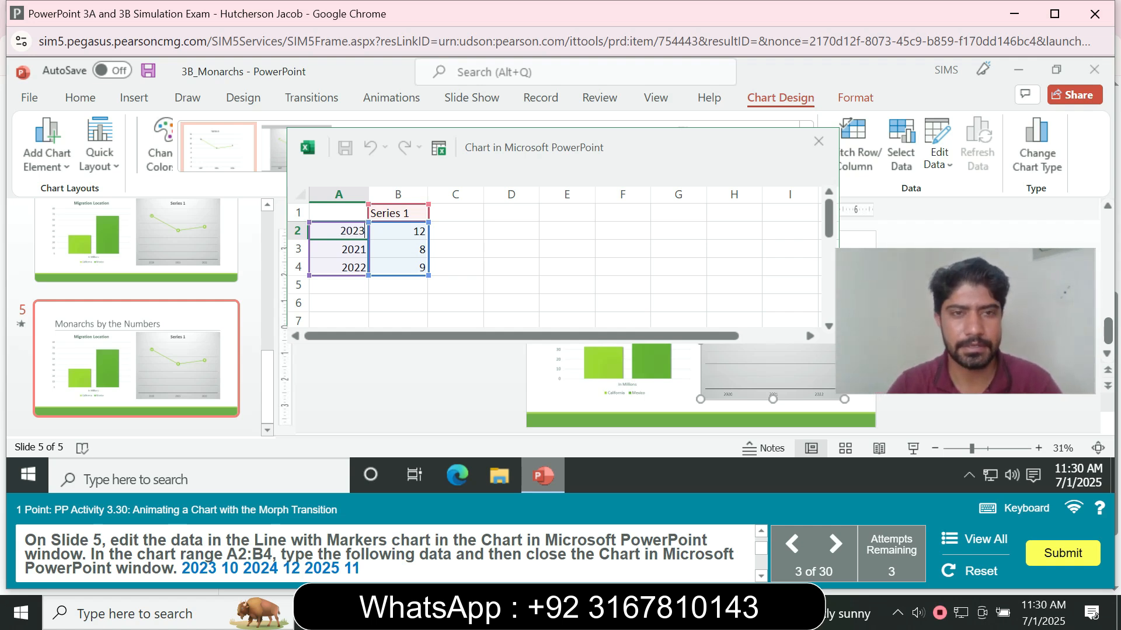
{"action": "key", "text": "Tab"}
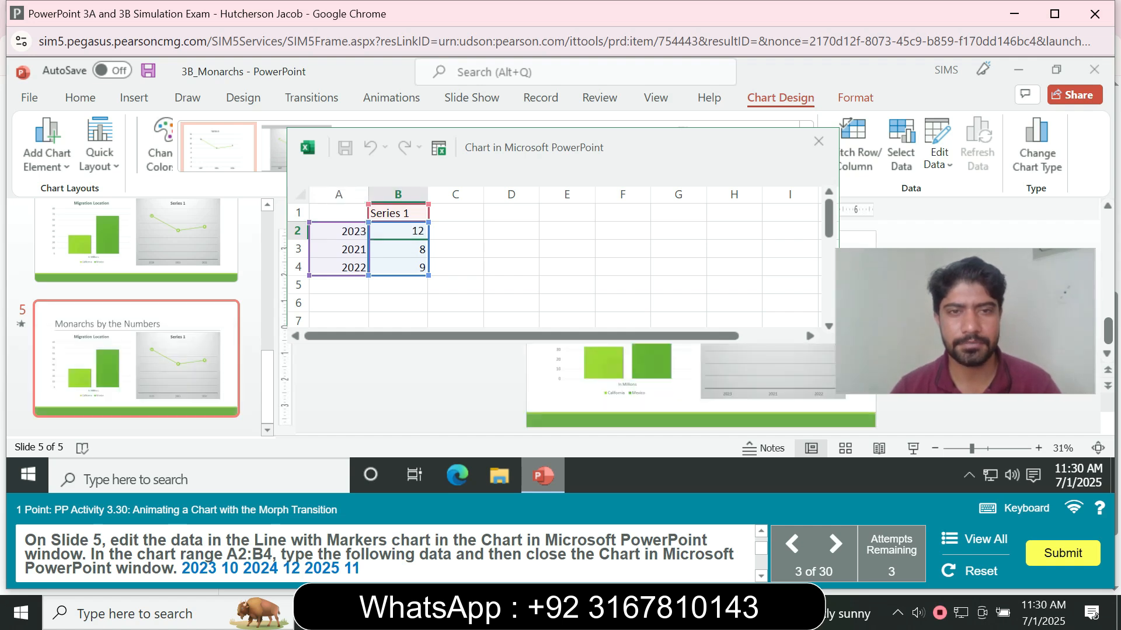
{"action": "type", "text": "10"}
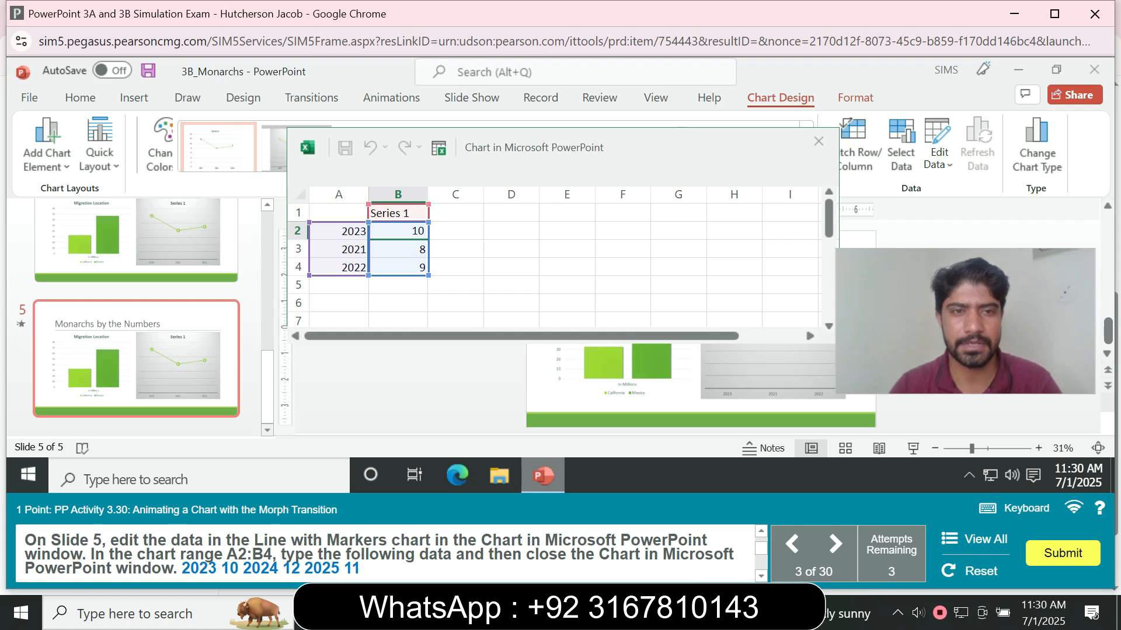
{"action": "key", "text": "Return"}
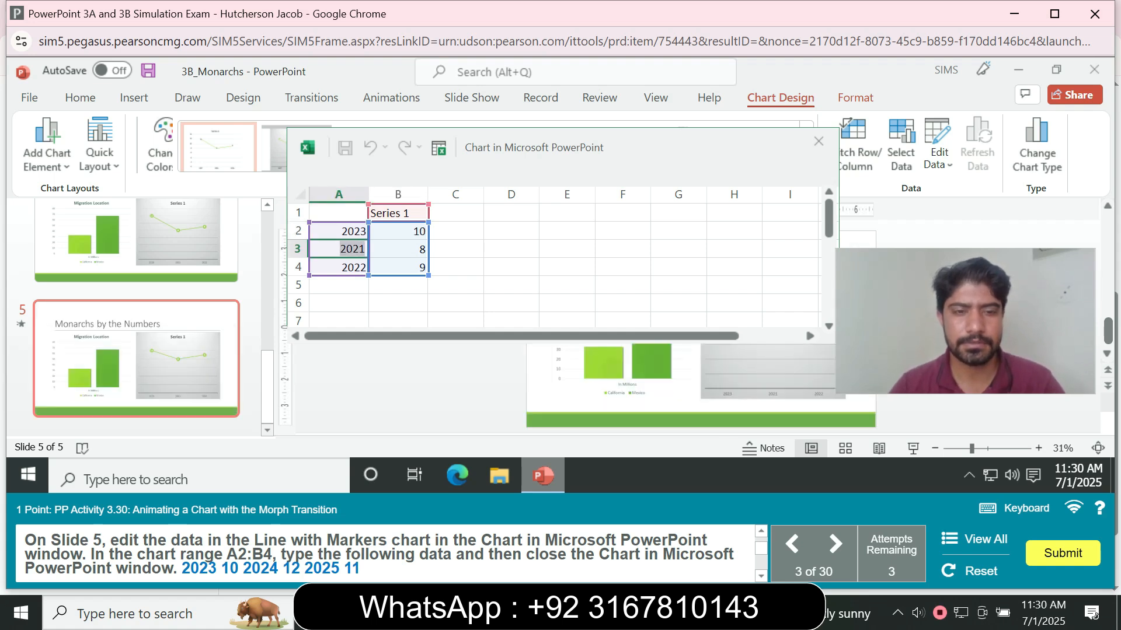
- Set cell A3 to 2024 and B3 to 12 in the chart data
{"action": "type", "text": "20"}
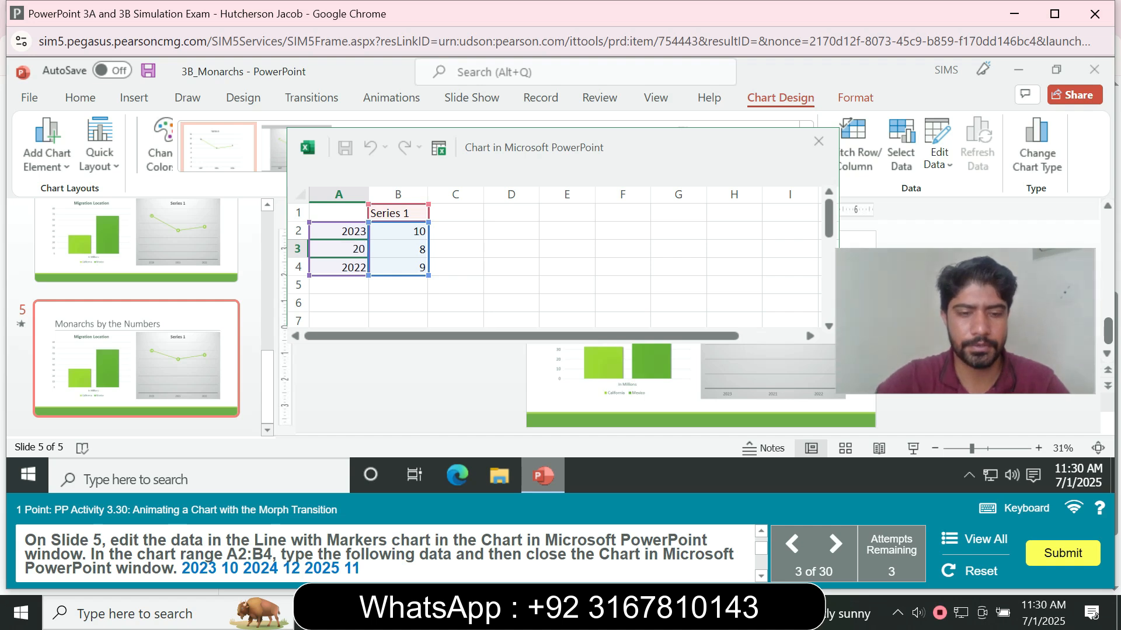
{"action": "type", "text": "24"}
{"action": "key", "text": "Tab"}
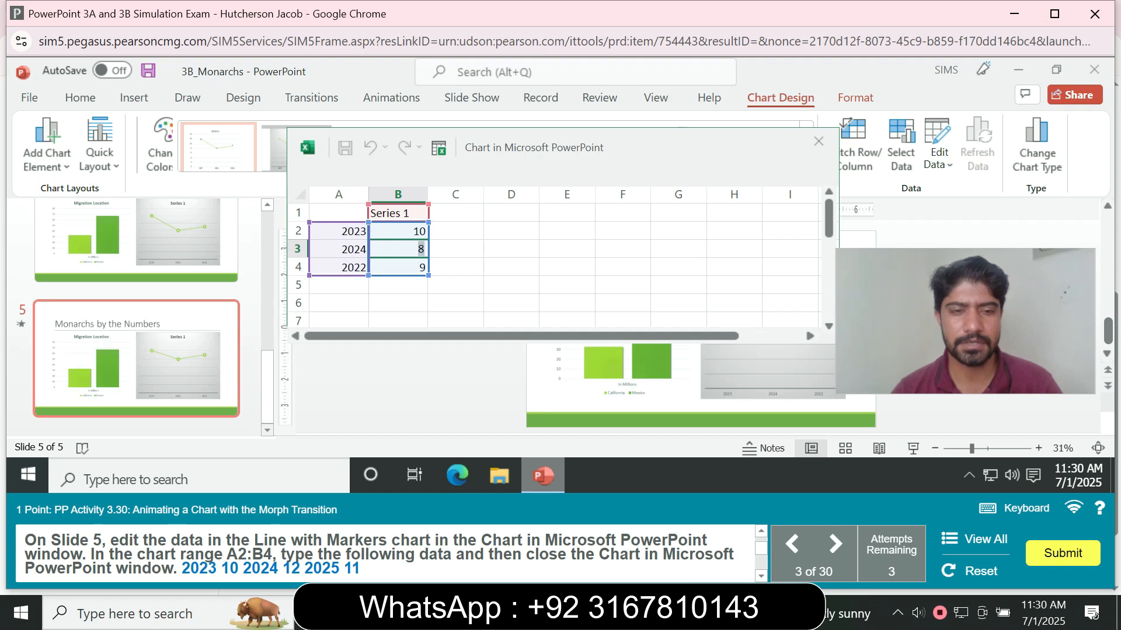
{"action": "type", "text": "12"}
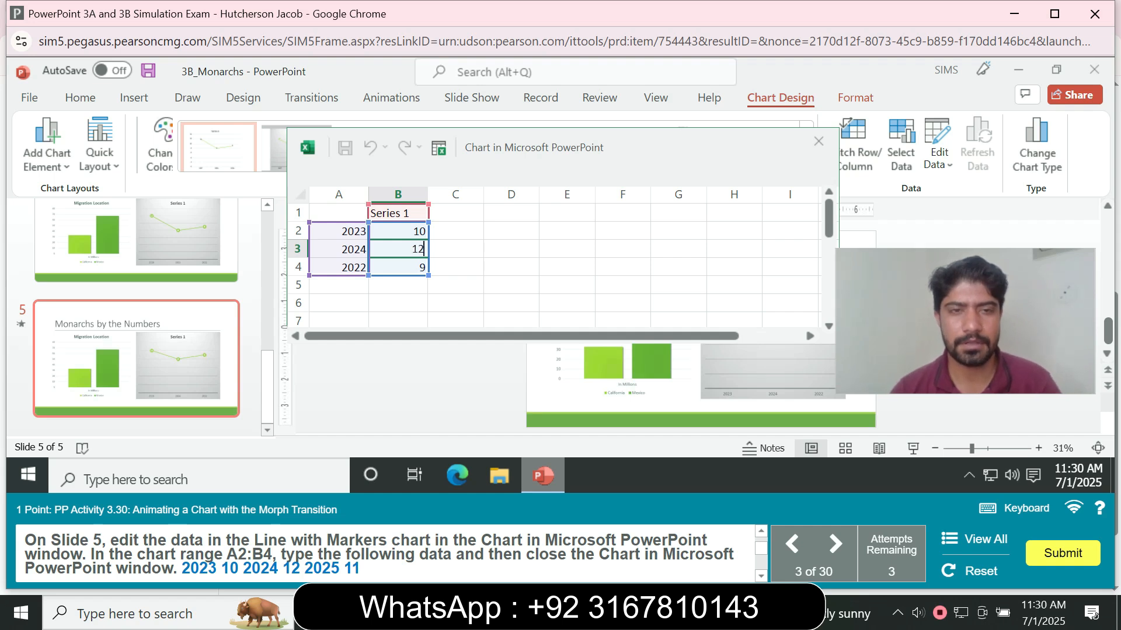
{"action": "key", "text": "Return"}
- Set cell A4 to 2025 and B4 to 11 in the chart data, then close the chart data window
{"action": "key", "text": "F2"}
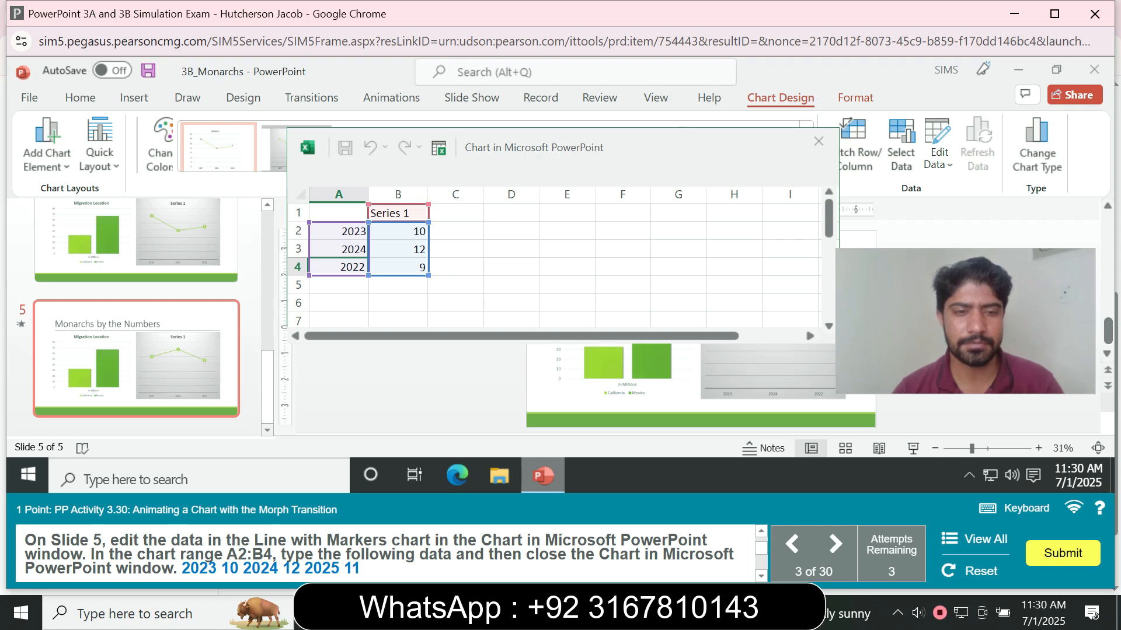
{"action": "key", "text": "BackSpace"}
{"action": "type", "text": "5"}
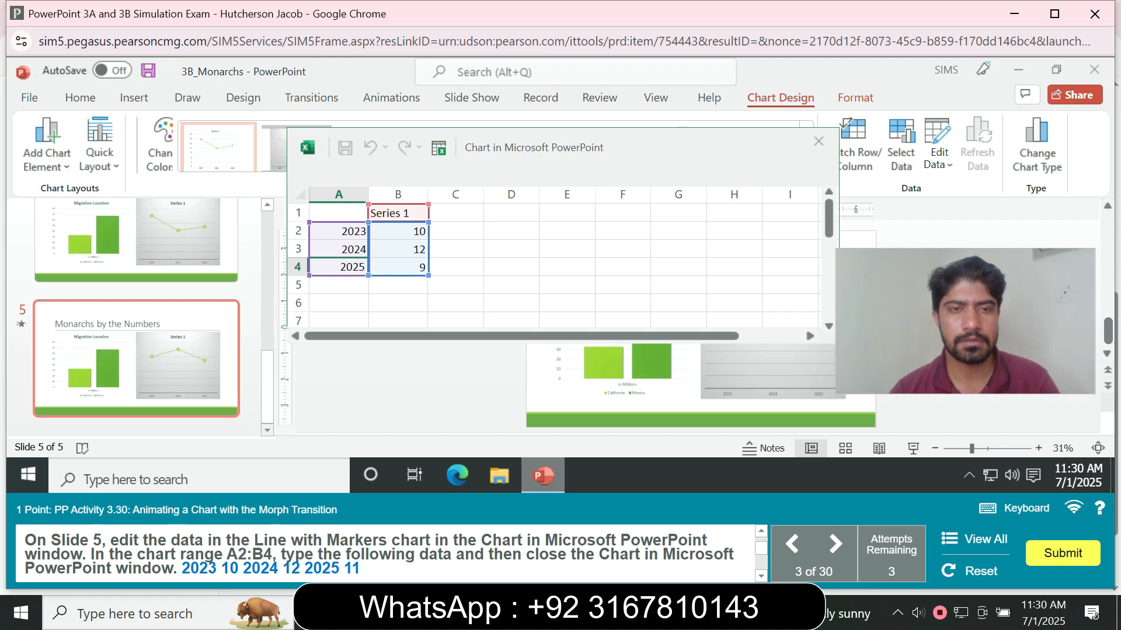
{"action": "key", "text": "Tab"}
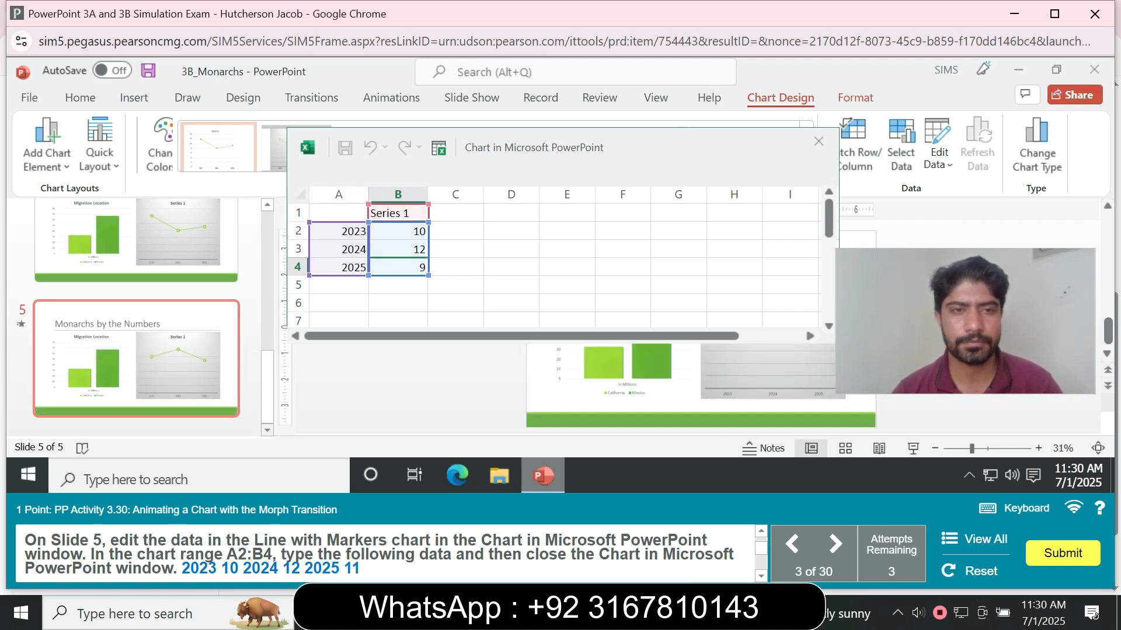
{"action": "type", "text": "11"}
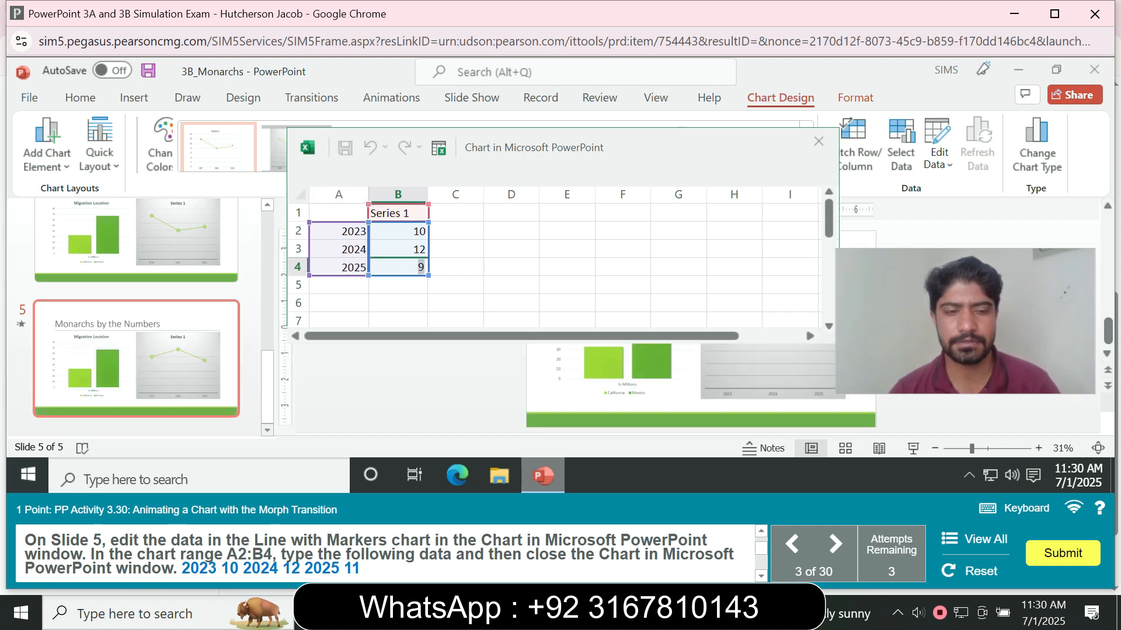
{"action": "key", "text": "Tab"}
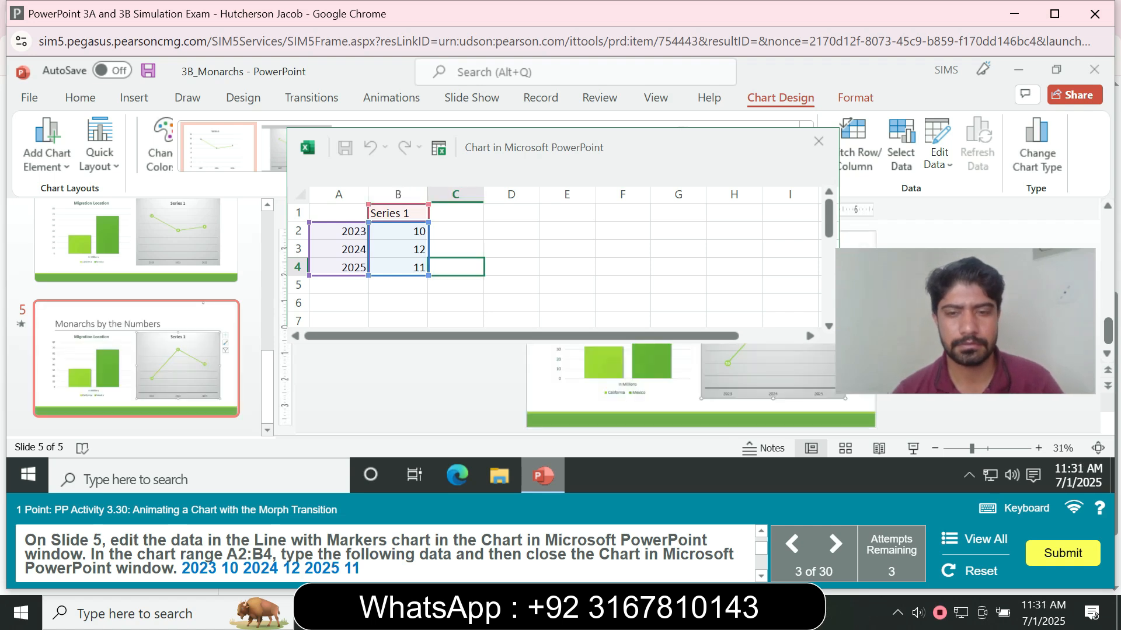
{"action": "left_click", "coordinate": [397, 268]}
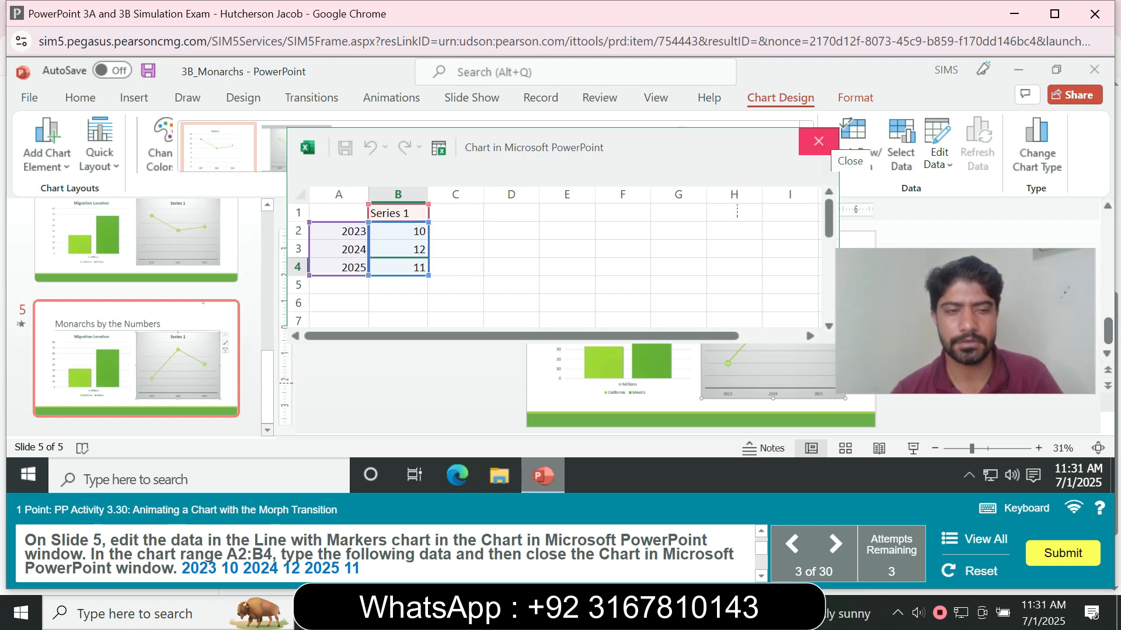
{"action": "left_click", "coordinate": [818, 141]}
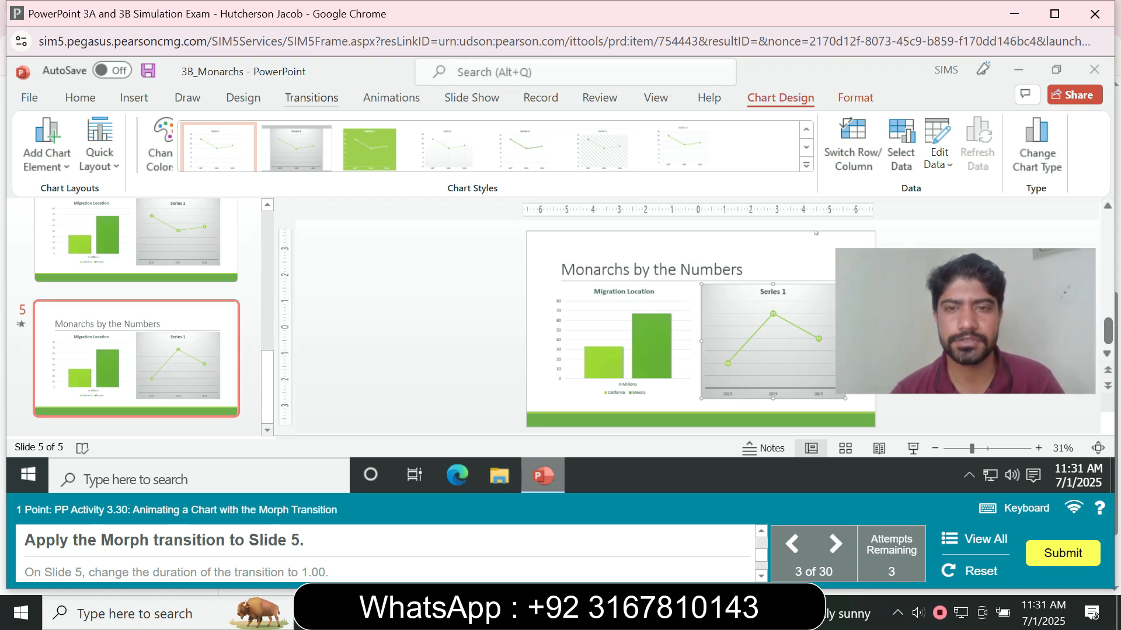
- Apply the Morph transition to slide 5 and set its duration to 1.00
{"action": "left_click", "coordinate": [311, 98]}
{"action": "left_click", "coordinate": [168, 145]}
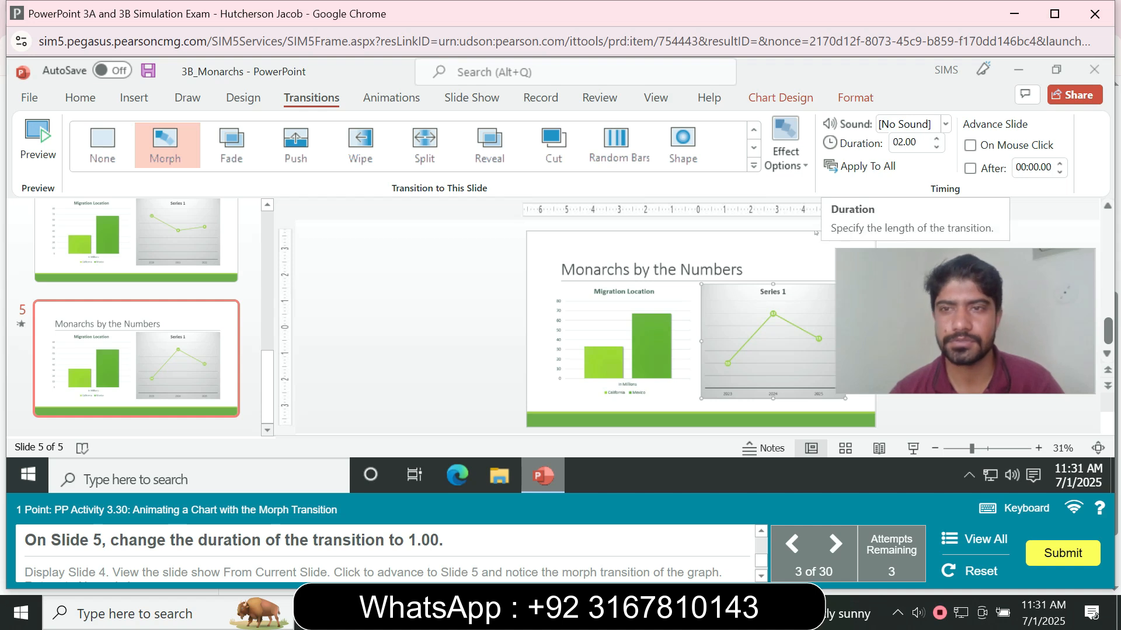
{"action": "left_click", "coordinate": [905, 143]}
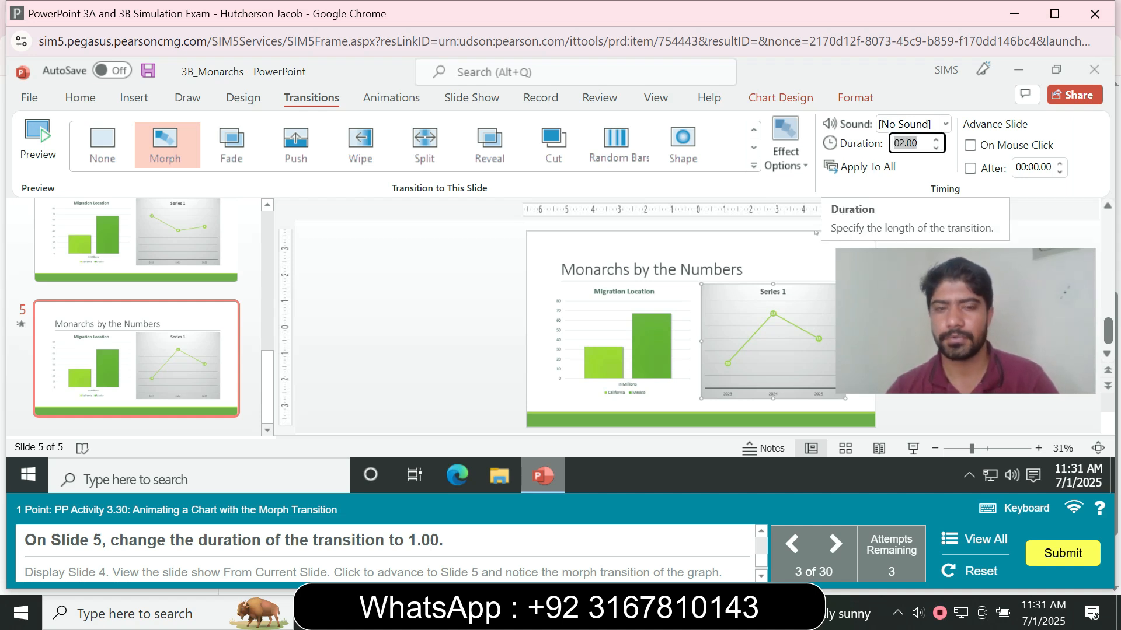
{"action": "type", "text": "1"}
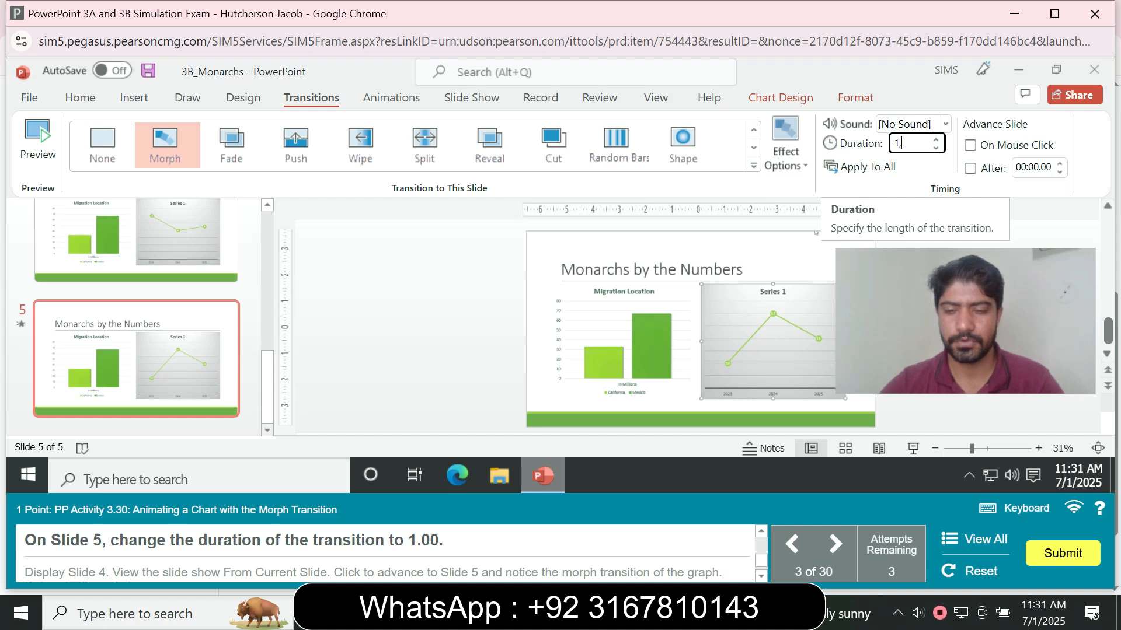
{"action": "type", "text": ".00"}
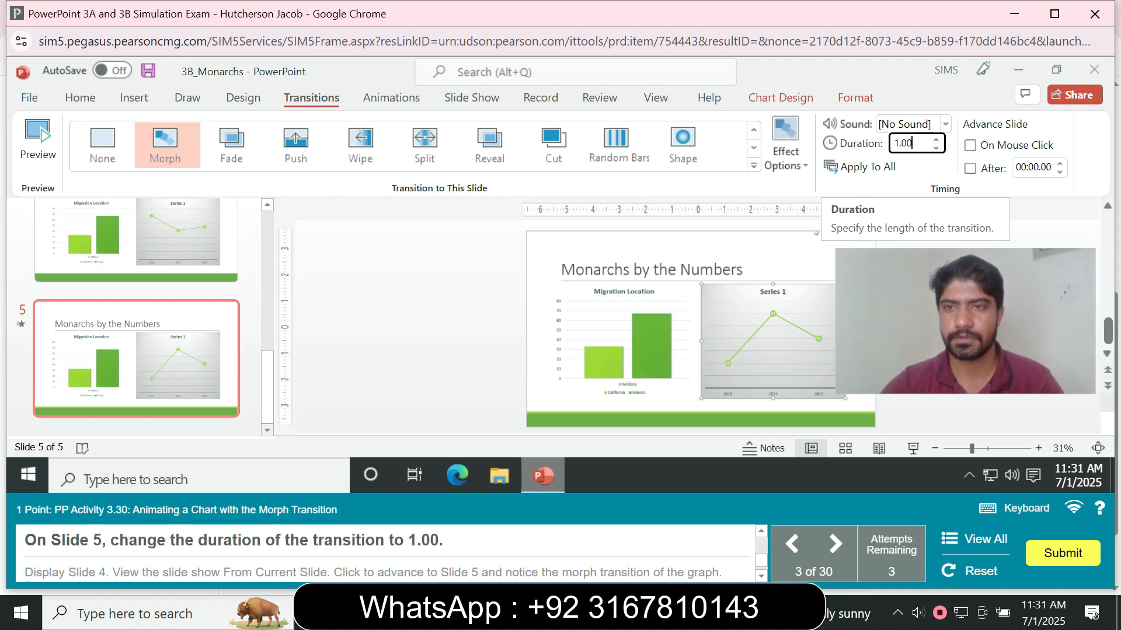
{"action": "key", "text": "Return"}
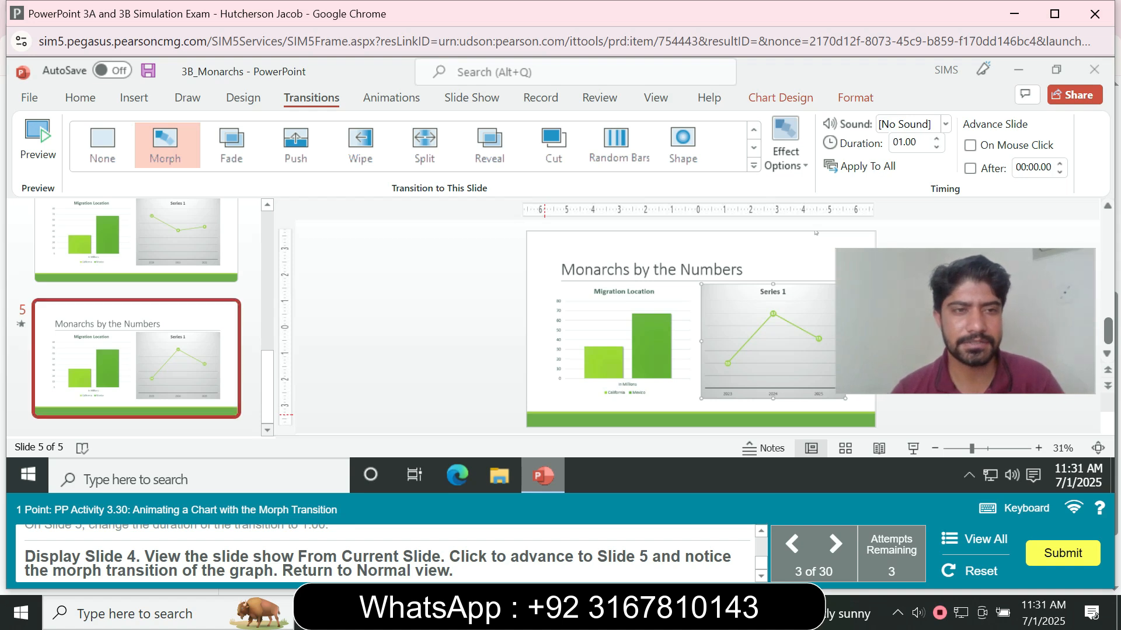
- Run the slide show from slide 4, advance to slide 5 to view the morph, and return to Normal view
{"action": "scroll", "coordinate": [137, 252], "scroll_direction": "up", "scroll_amount": 1}
{"action": "left_click", "coordinate": [138, 255]}
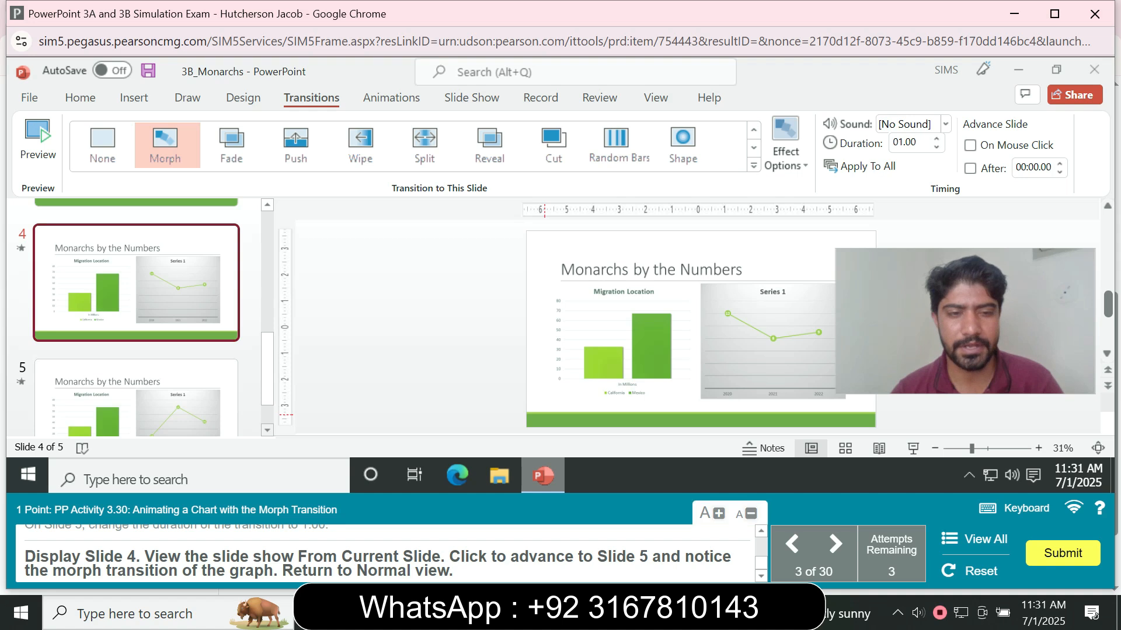
{"action": "left_click", "coordinate": [655, 98]}
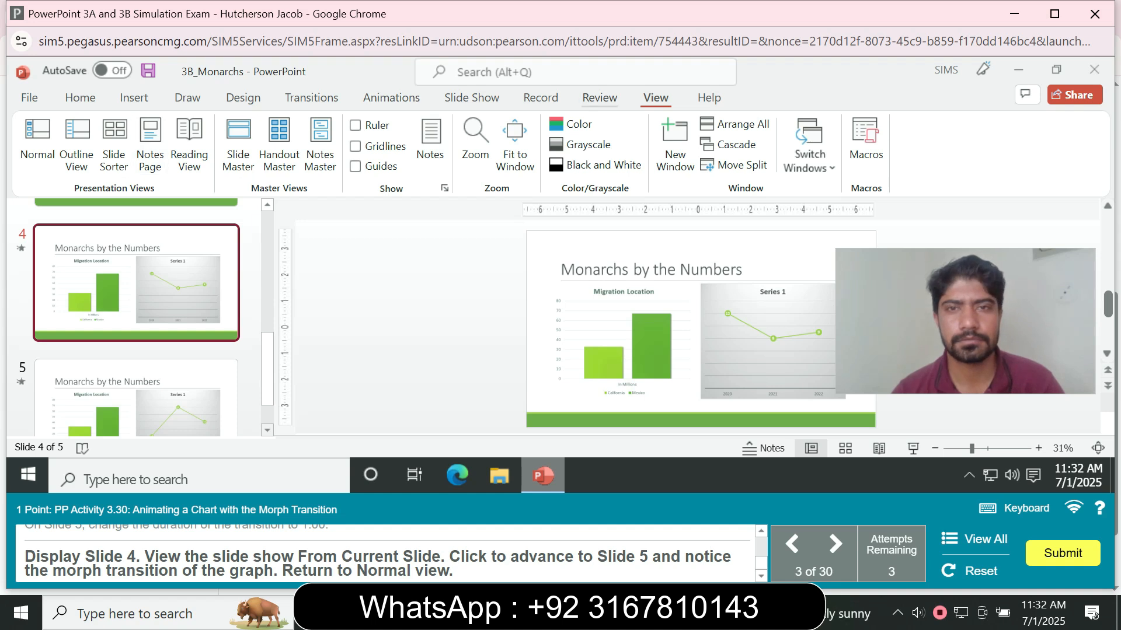
{"action": "left_click", "coordinate": [600, 98]}
{"action": "left_click", "coordinate": [541, 98]}
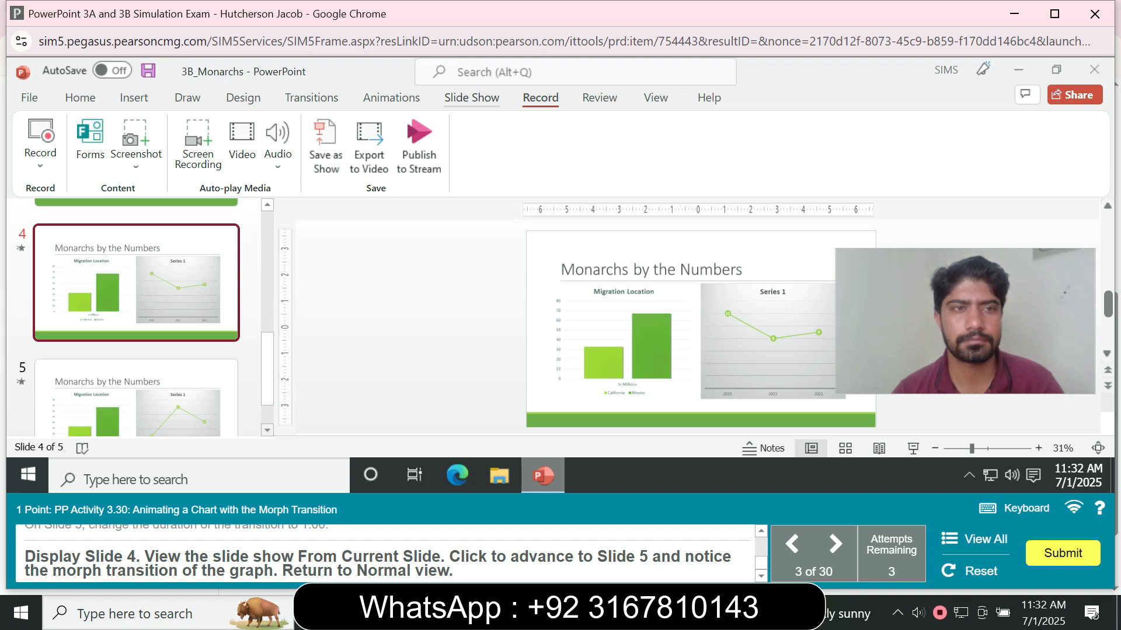
{"action": "left_click", "coordinate": [472, 98]}
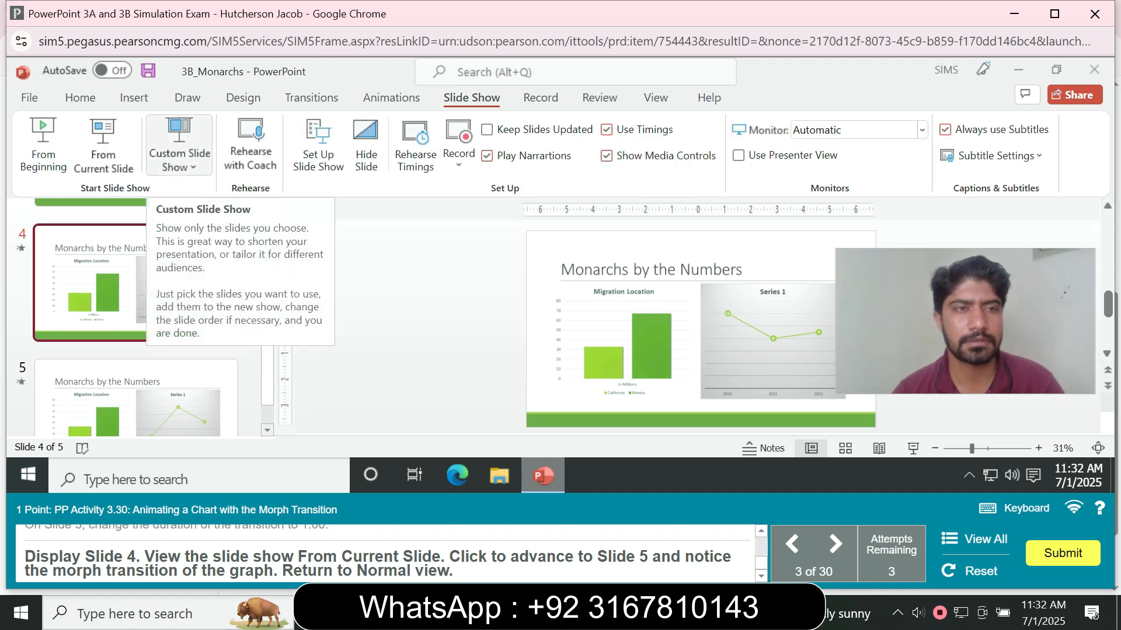
{"action": "left_click", "coordinate": [104, 146]}
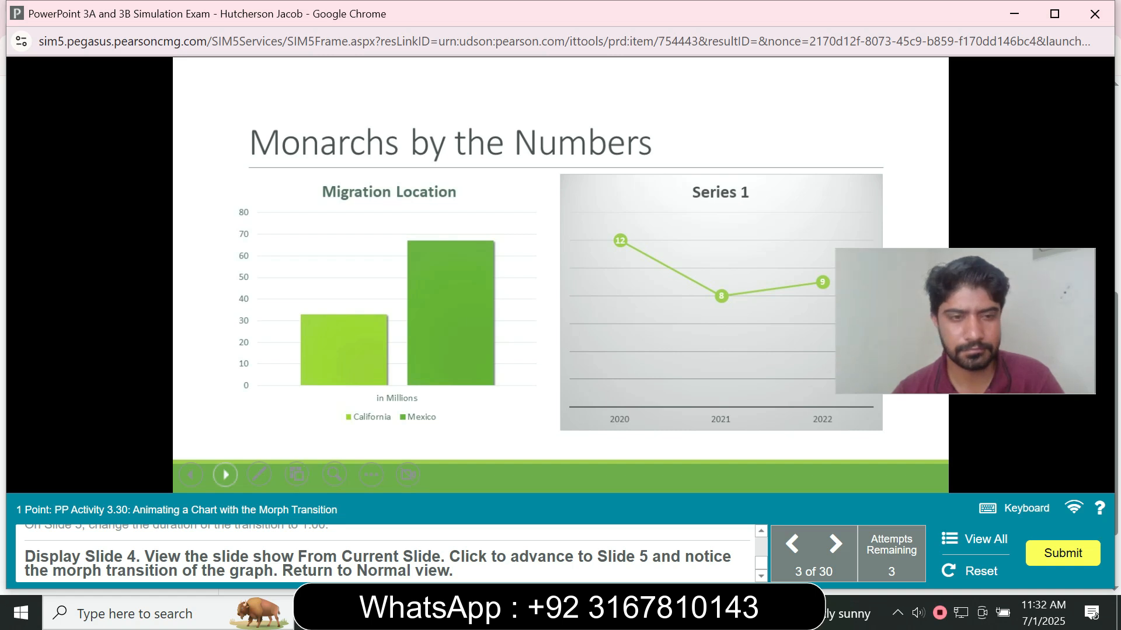
{"action": "left_click", "coordinate": [817, 61]}
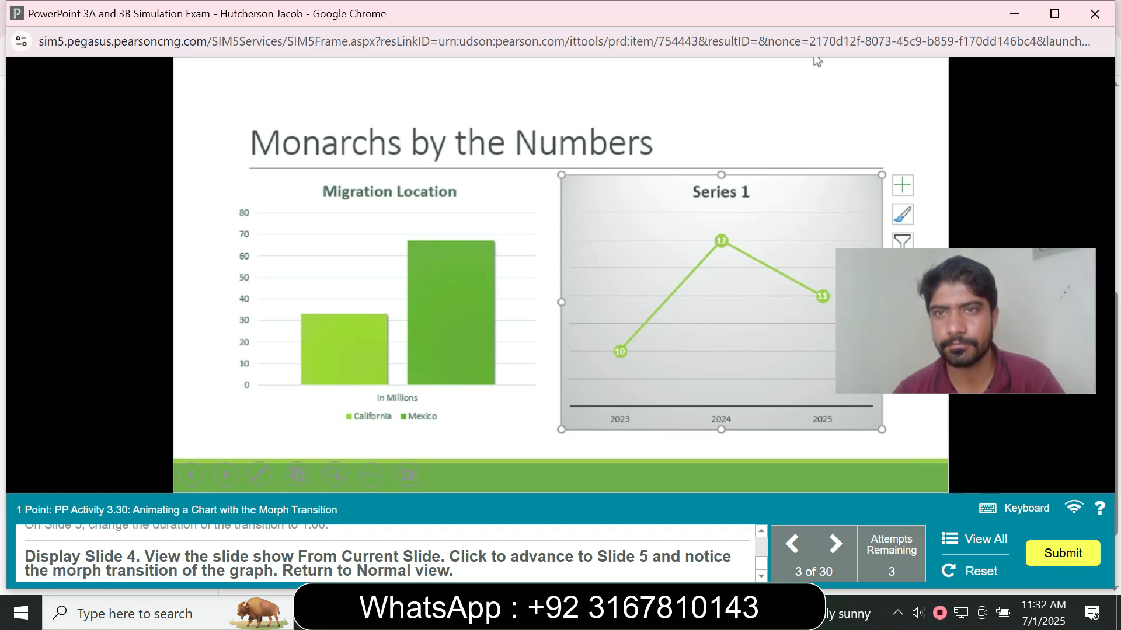
{"action": "key", "text": "Escape"}
{"action": "key", "text": "Escape"}
{"action": "key", "text": "Escape"}
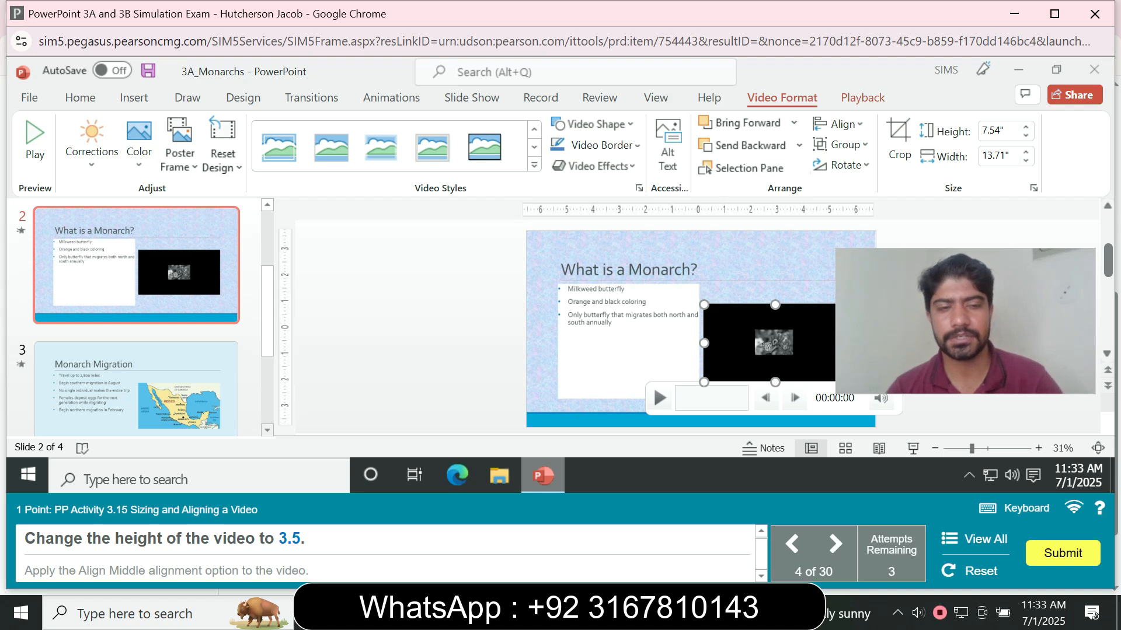
- Set the slide 2 video's height to 3.5" and apply Align Middle to it
{"action": "left_click", "coordinate": [994, 131]}
{"action": "type", "text": "3.5"}
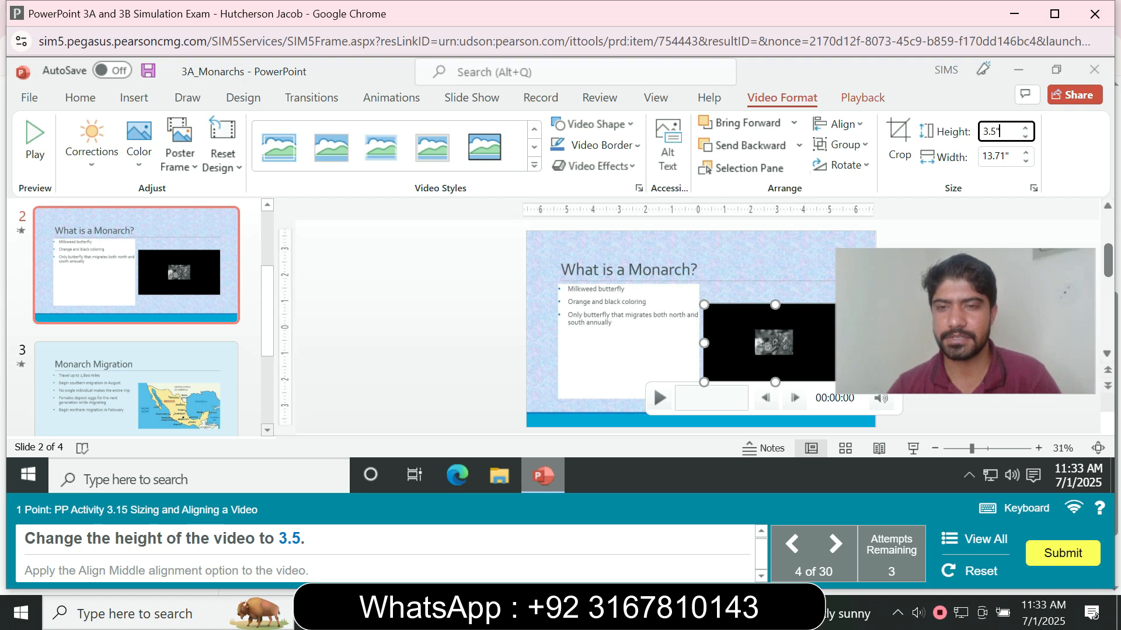
{"action": "key", "text": "Return"}
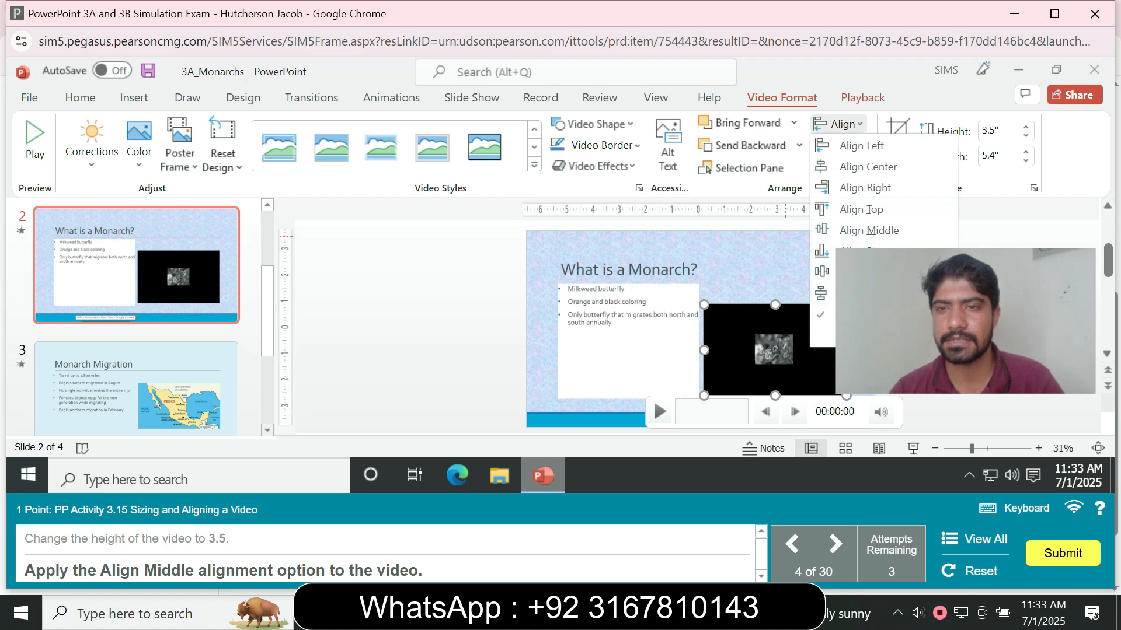
{"action": "left_click", "coordinate": [869, 230]}
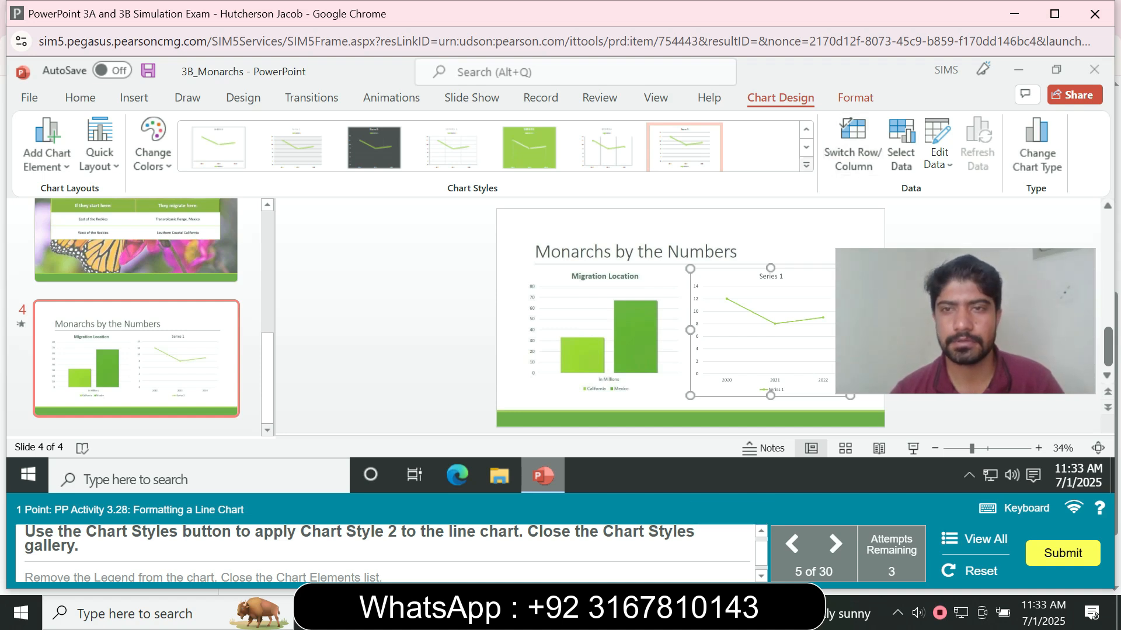
- Apply Chart Style 2 to the slide 4 line chart and remove its legend
{"action": "left_click", "coordinate": [806, 165]}
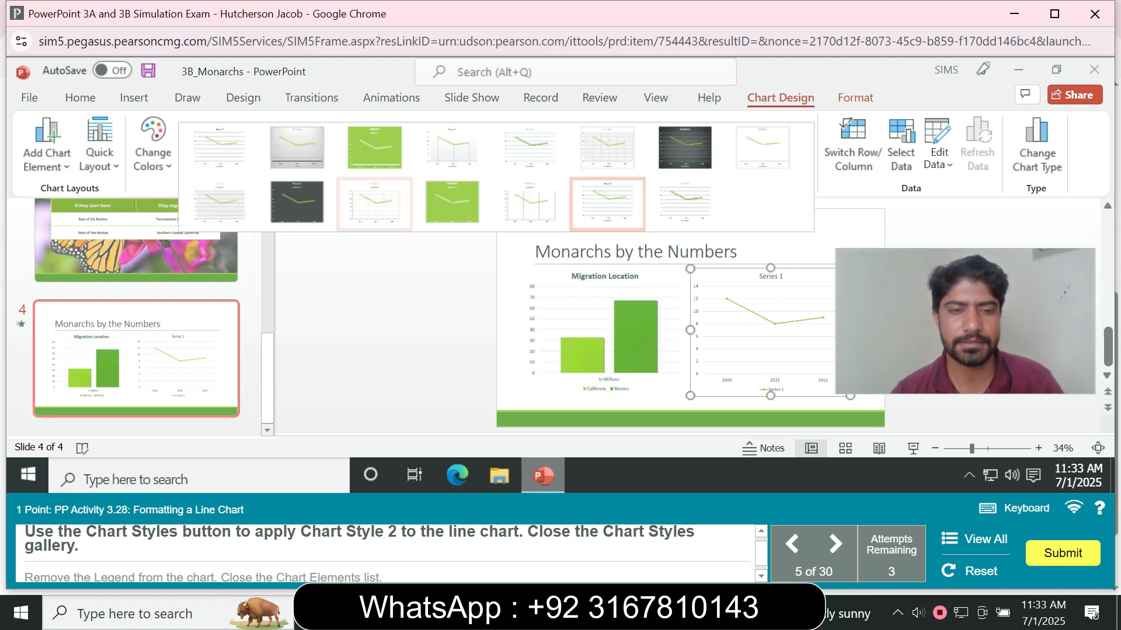
{"action": "left_click", "coordinate": [297, 153]}
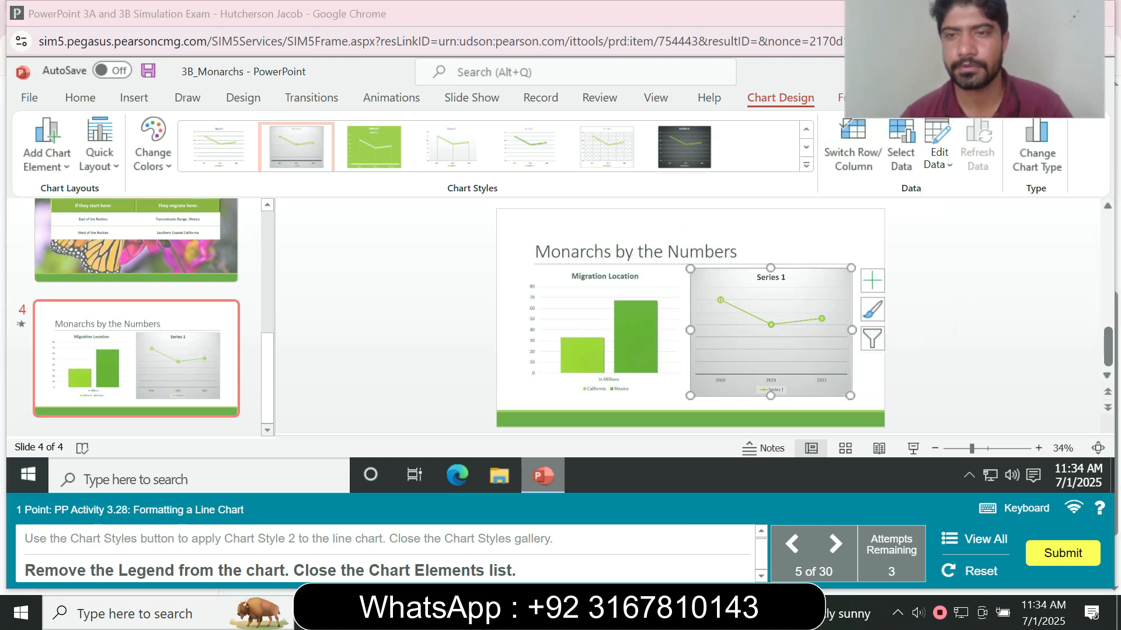
{"action": "left_click", "coordinate": [872, 281]}
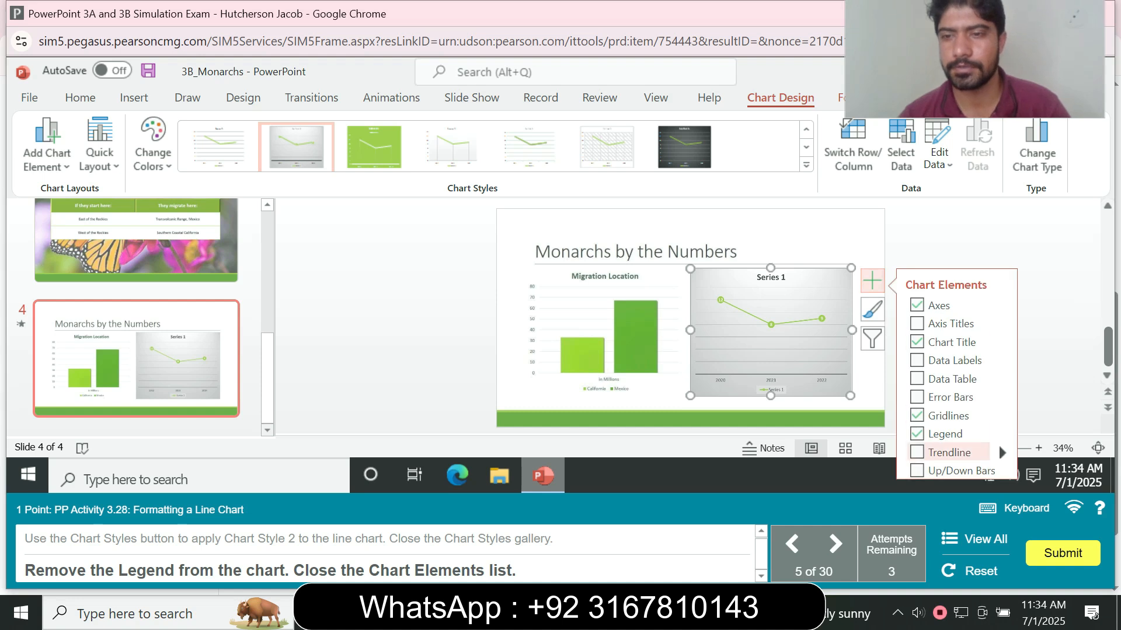
{"action": "left_click", "coordinate": [918, 433]}
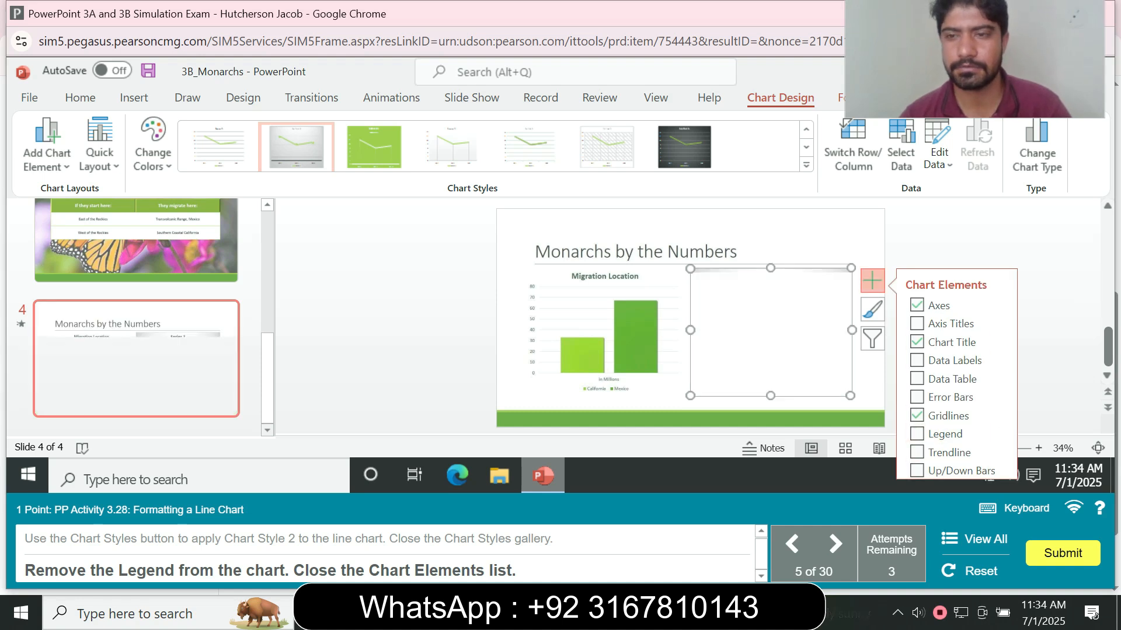
{"action": "left_click", "coordinate": [946, 241]}
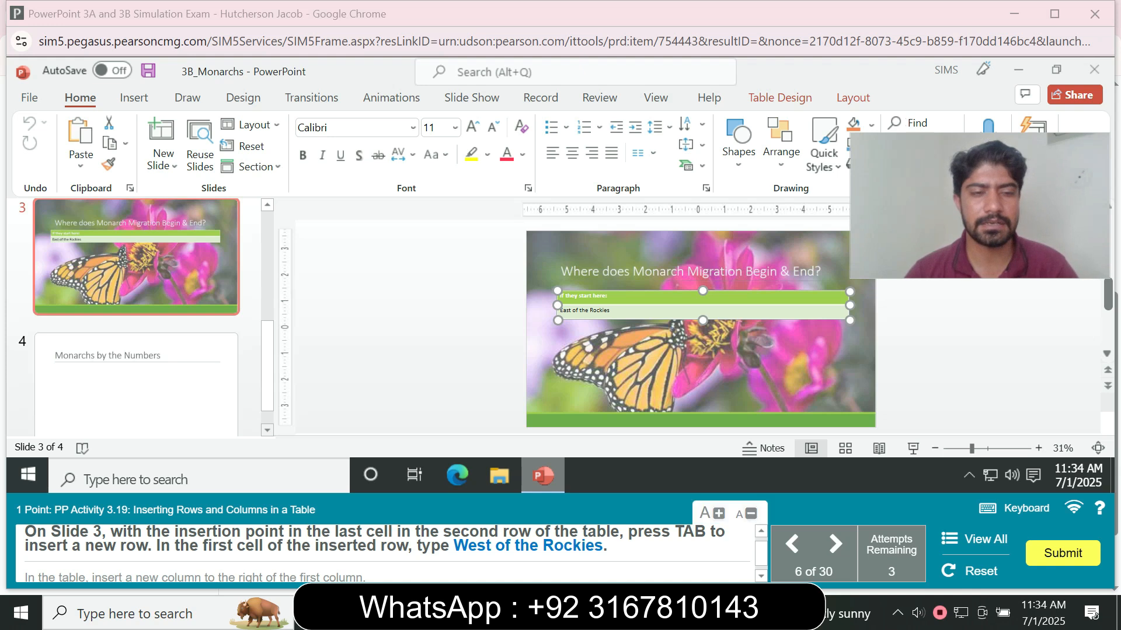
- Try to insert a new row above the second row of the slide 3 table
{"action": "left_click", "coordinate": [137, 271]}
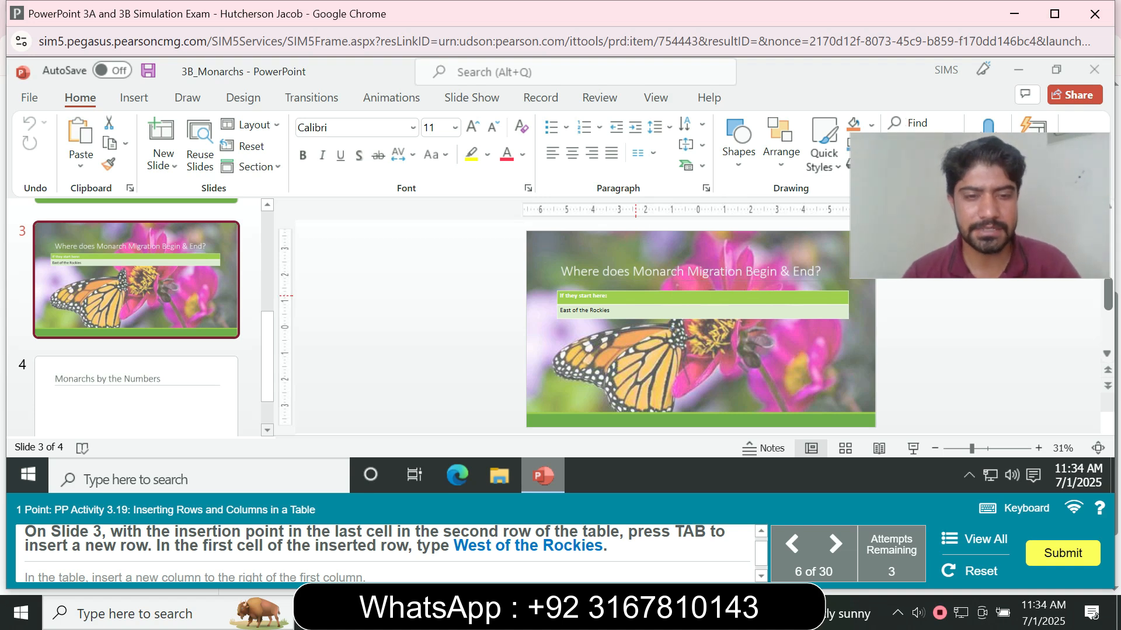
{"action": "left_click", "coordinate": [645, 312]}
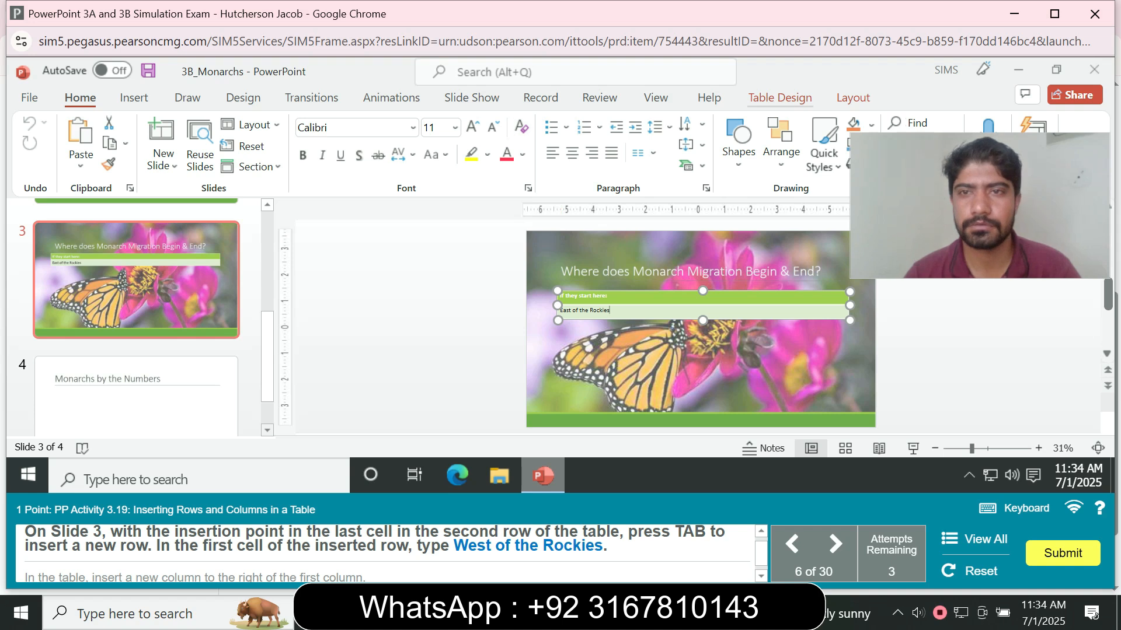
{"action": "left_click", "coordinate": [780, 98]}
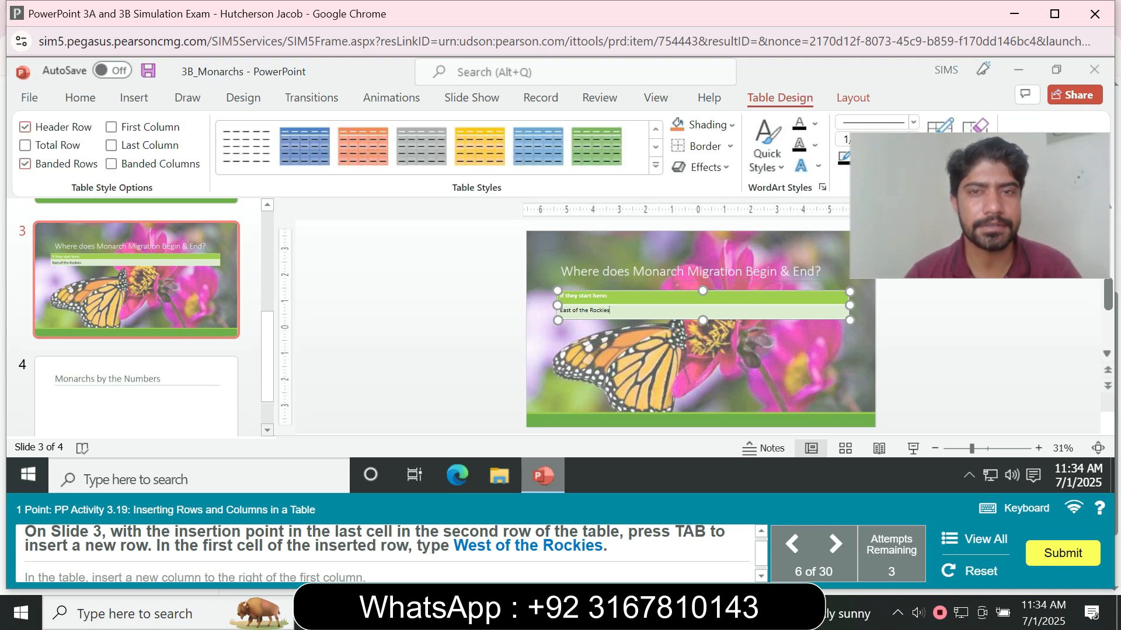
{"action": "left_click", "coordinate": [852, 98]}
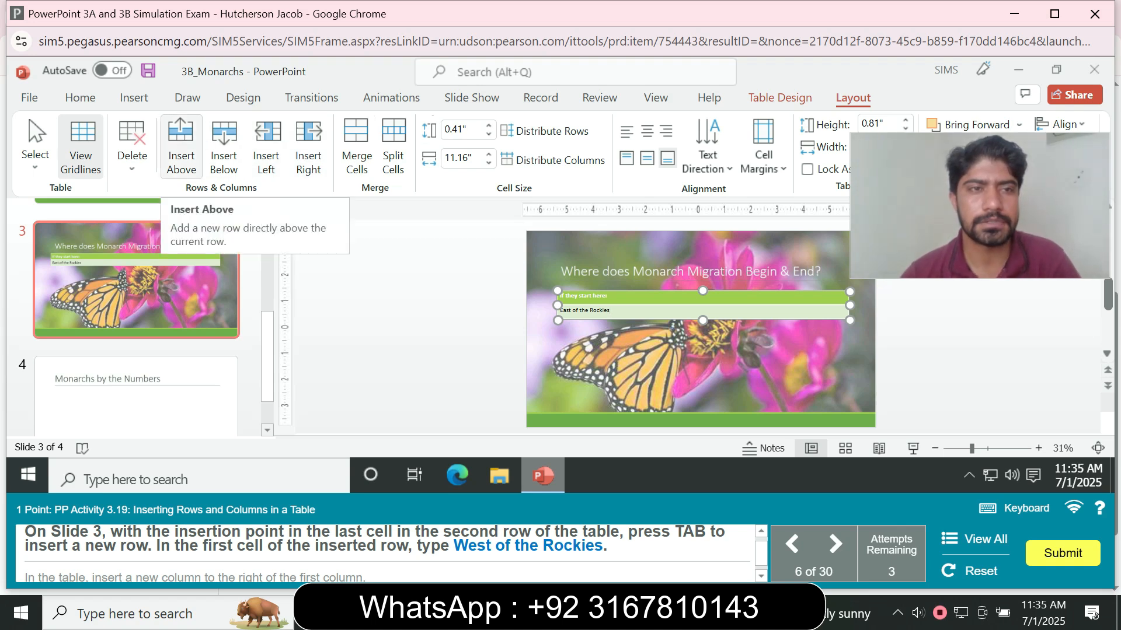
{"action": "left_click", "coordinate": [181, 146]}
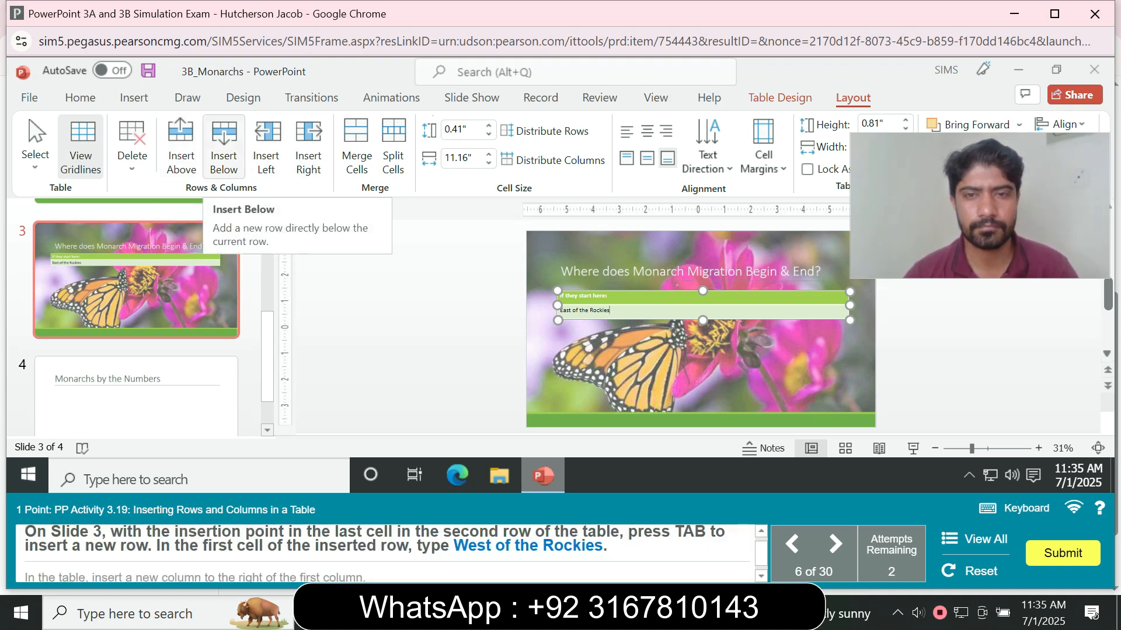
- Add a new row after the second row of the slide 3 table, enter "West of the Rockies" in its first cell, and insert a column right of the first column
{"action": "key", "text": "Tab"}
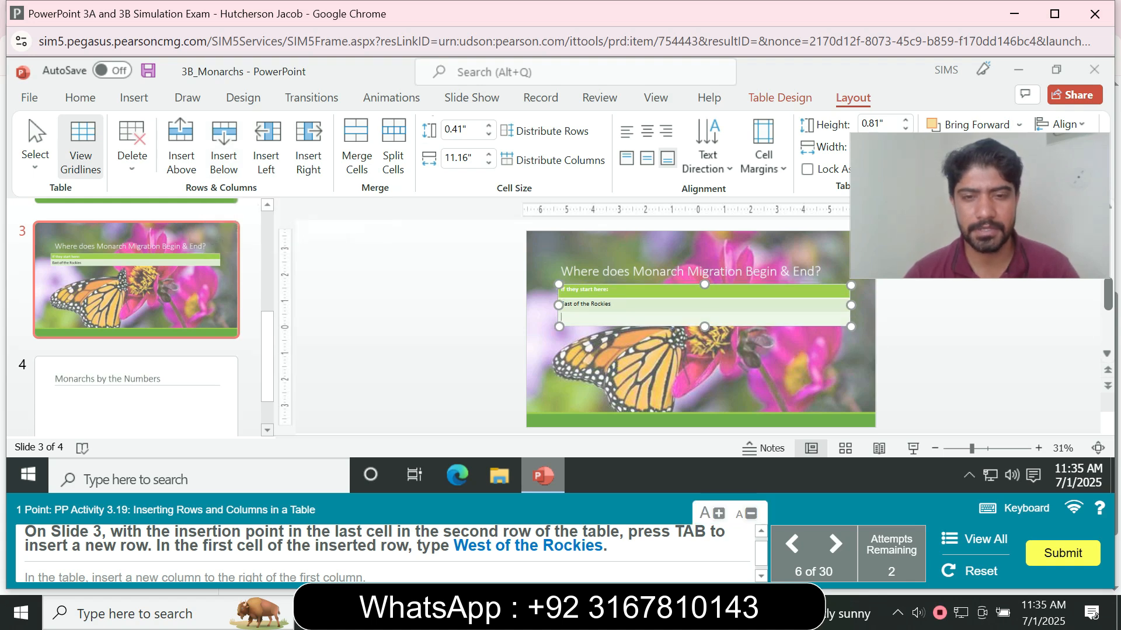
{"action": "type", "text": "West"}
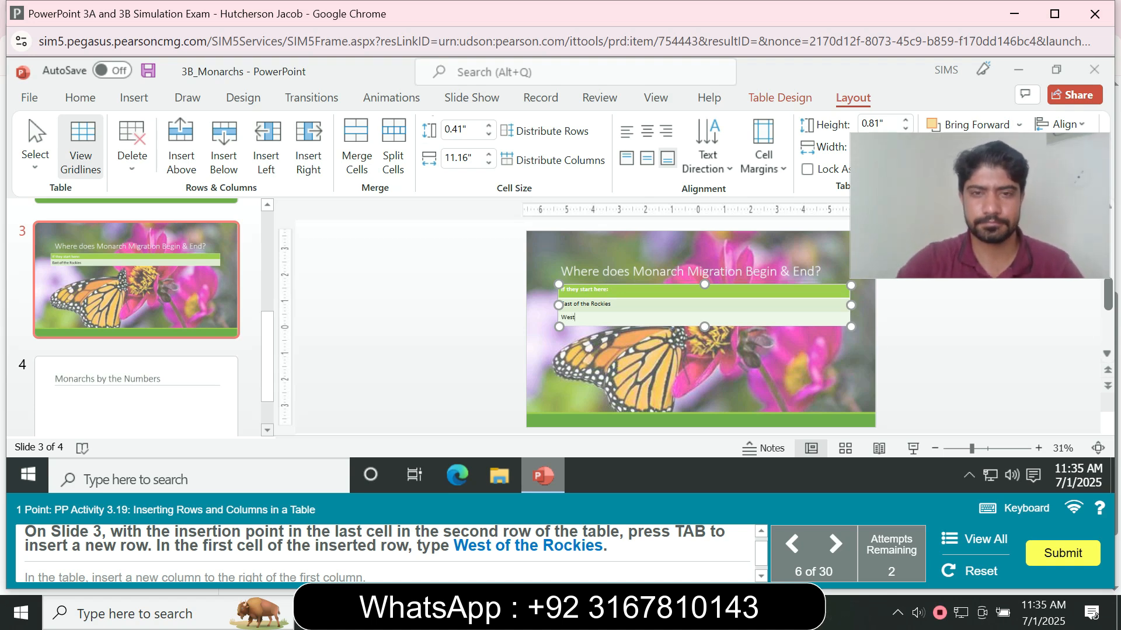
{"action": "type", "text": " of the Roc"}
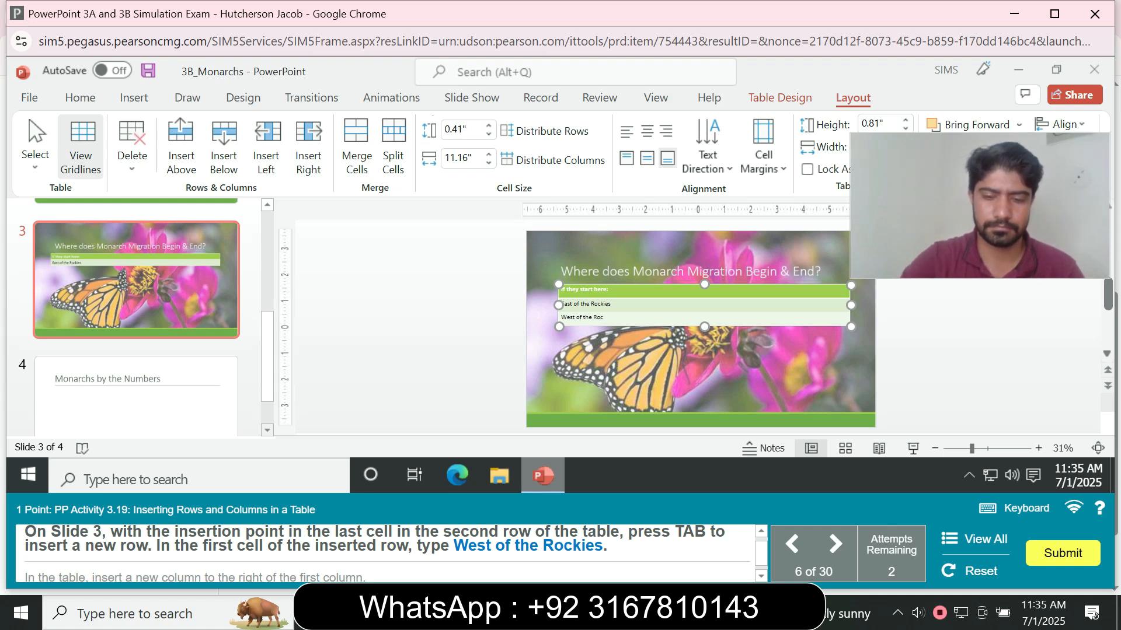
{"action": "type", "text": "kies"}
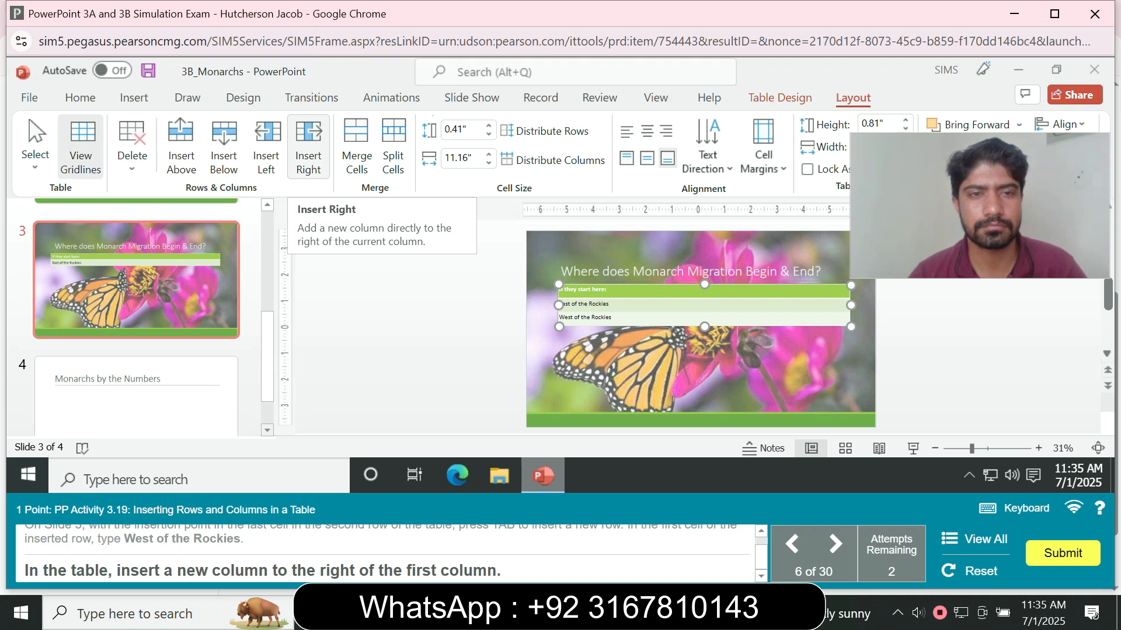
{"action": "left_click", "coordinate": [308, 145]}
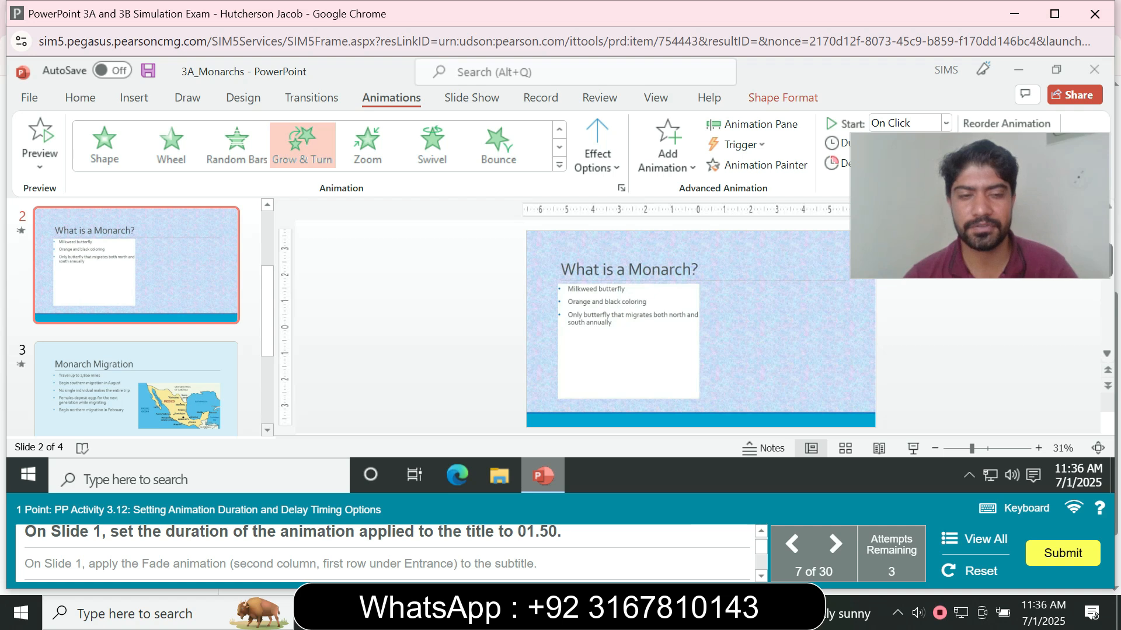
- Set the duration of the slide 1 title's animation to 01.50
{"action": "left_click_drag", "start_coordinate": [268, 310], "coordinate": [267, 255]}
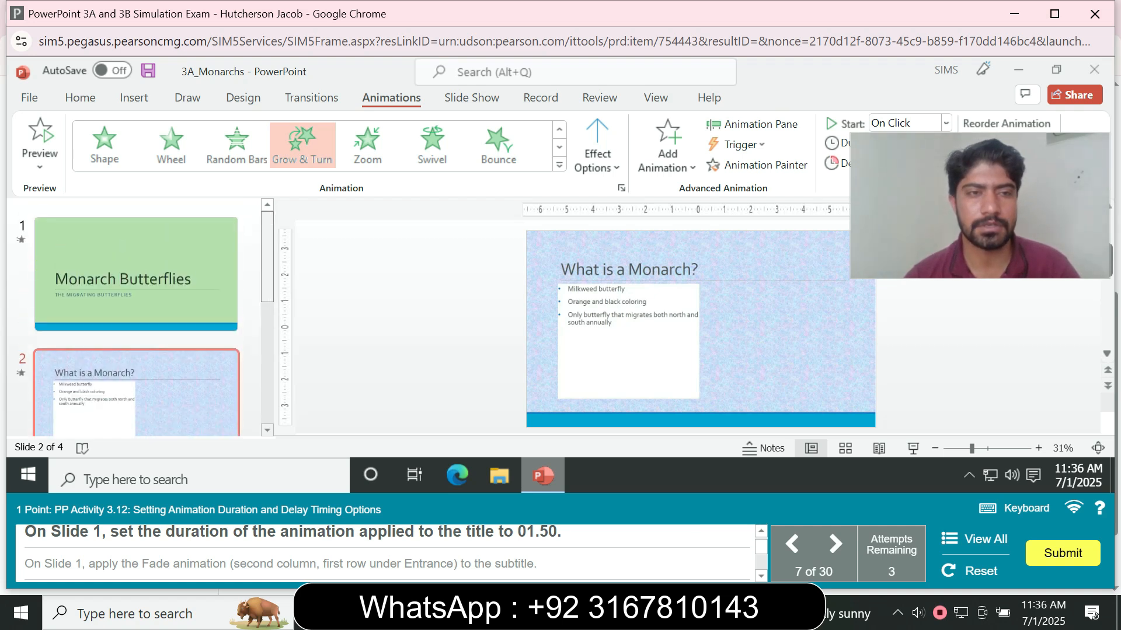
{"action": "left_click", "coordinate": [152, 274]}
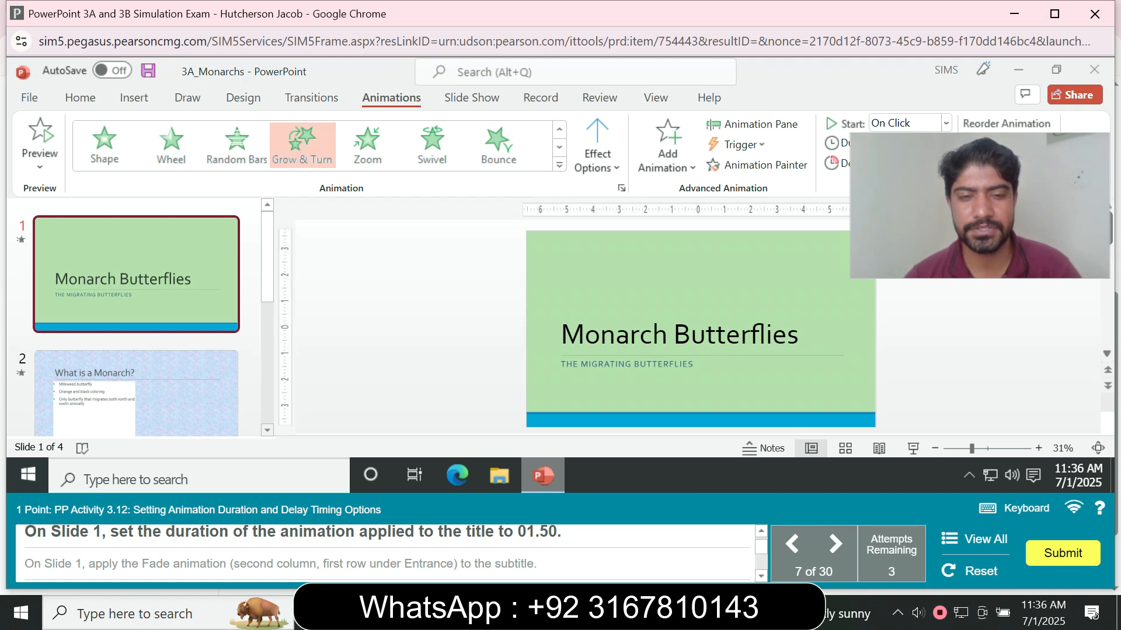
{"action": "left_click", "coordinate": [715, 336]}
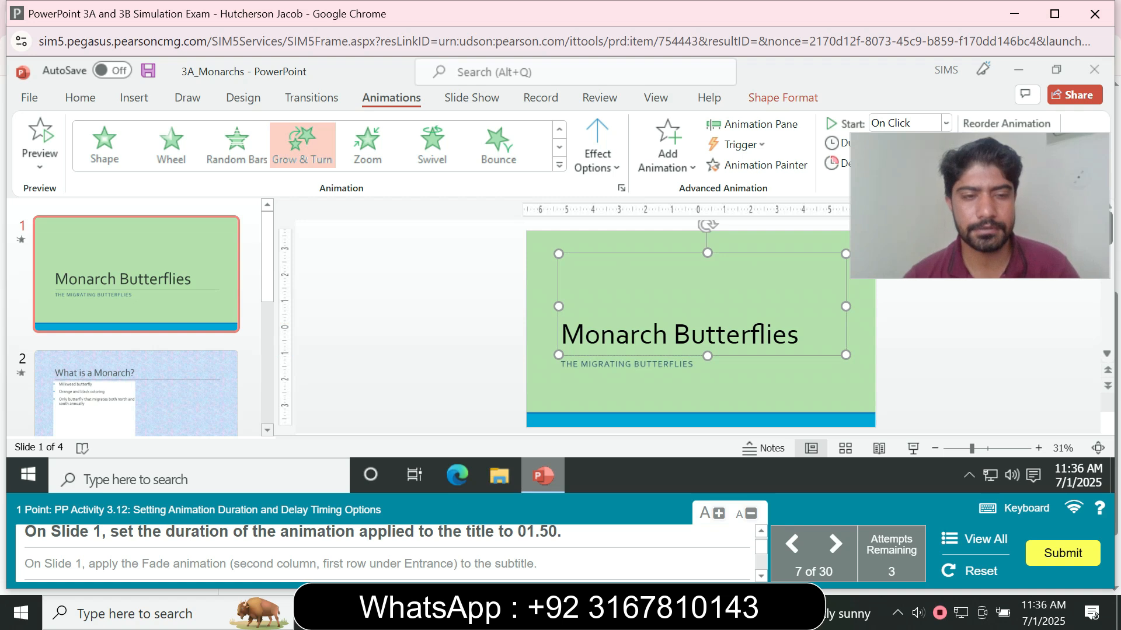
{"action": "left_click_drag", "start_coordinate": [979, 207], "coordinate": [978, 337]}
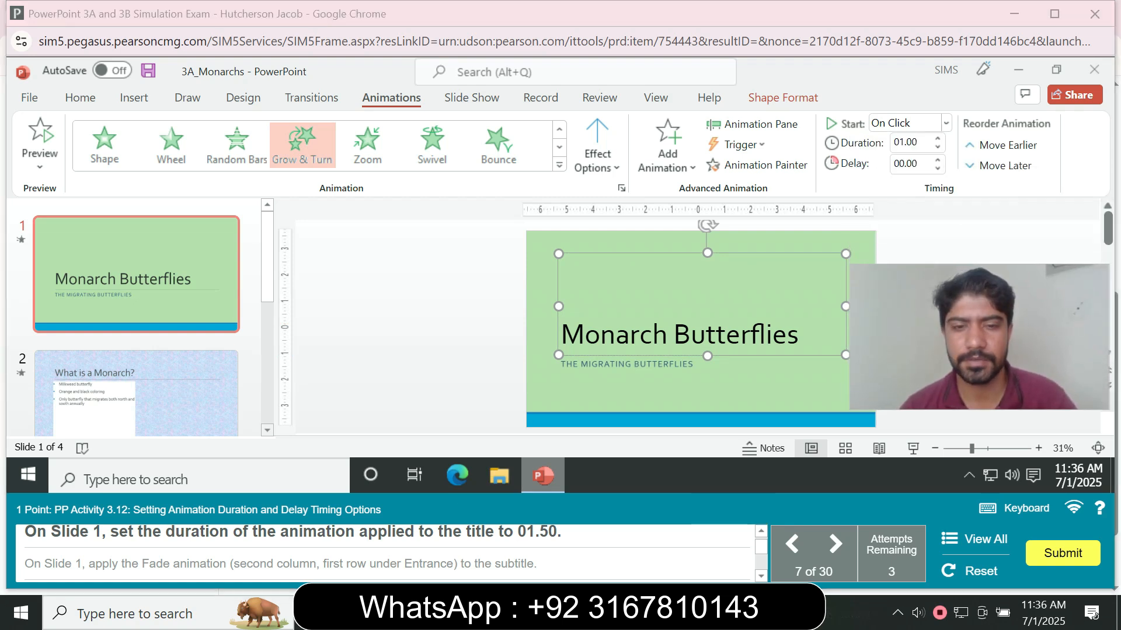
{"action": "left_click", "coordinate": [906, 143]}
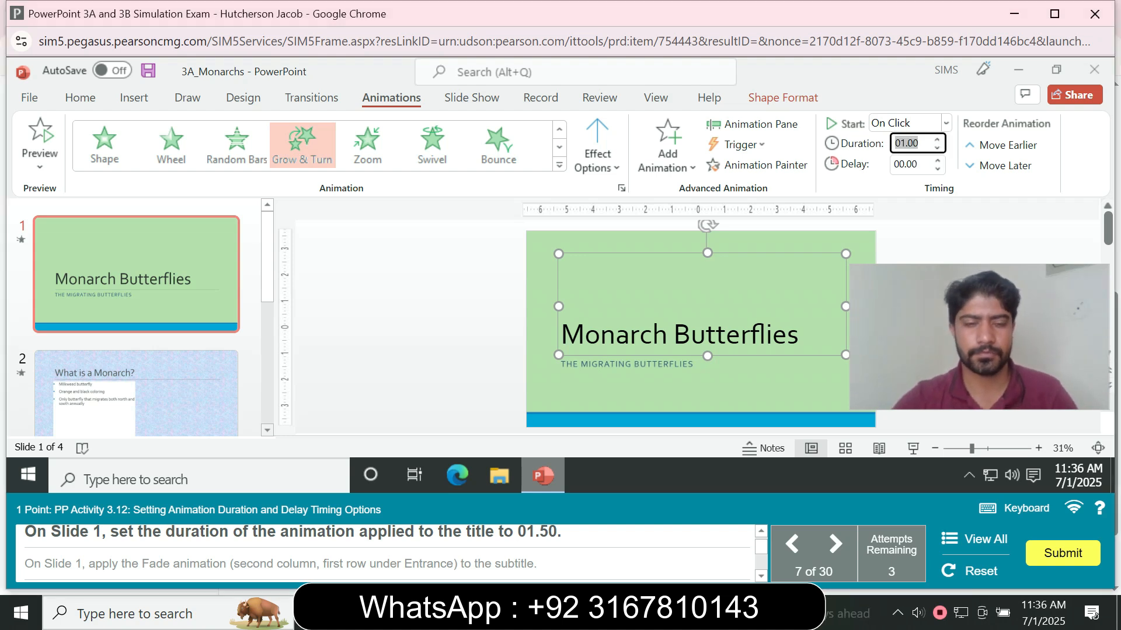
{"action": "type", "text": "01.50"}
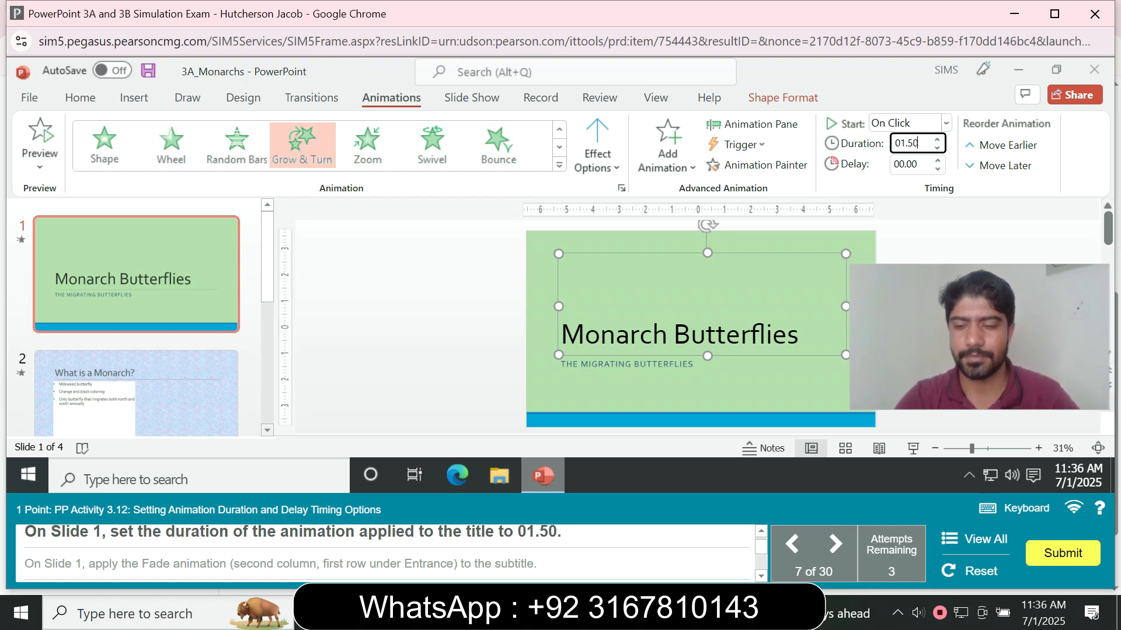
{"action": "key", "text": "Return"}
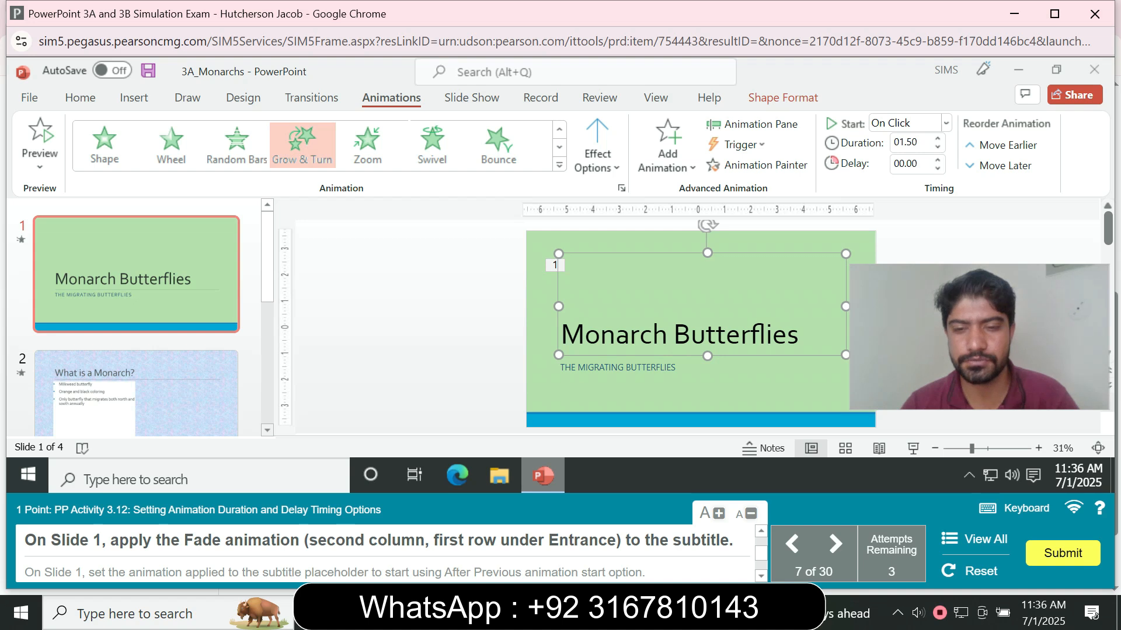
- Apply the Fade entrance animation to the slide 1 subtitle
{"action": "left_click", "coordinate": [667, 368]}
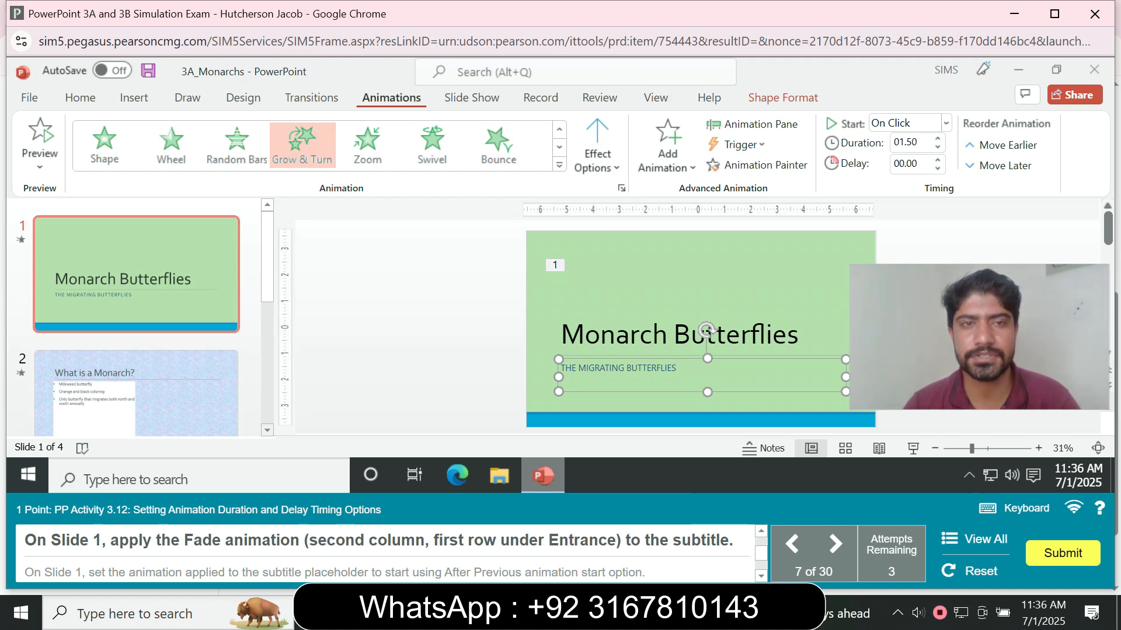
{"action": "left_click", "coordinate": [559, 165]}
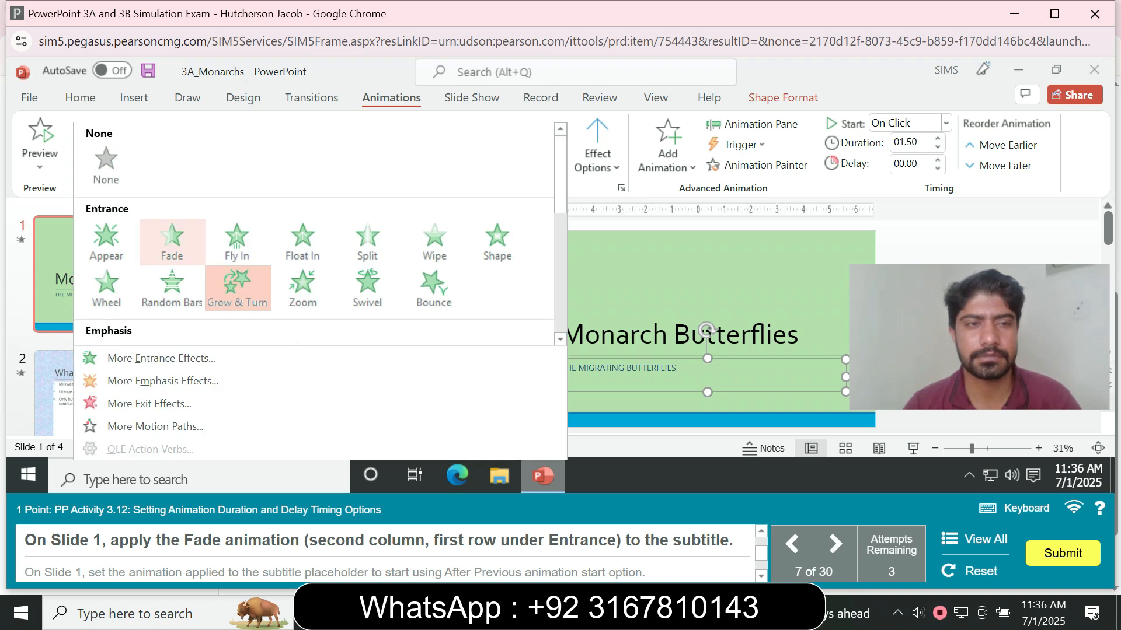
{"action": "left_click", "coordinate": [173, 239]}
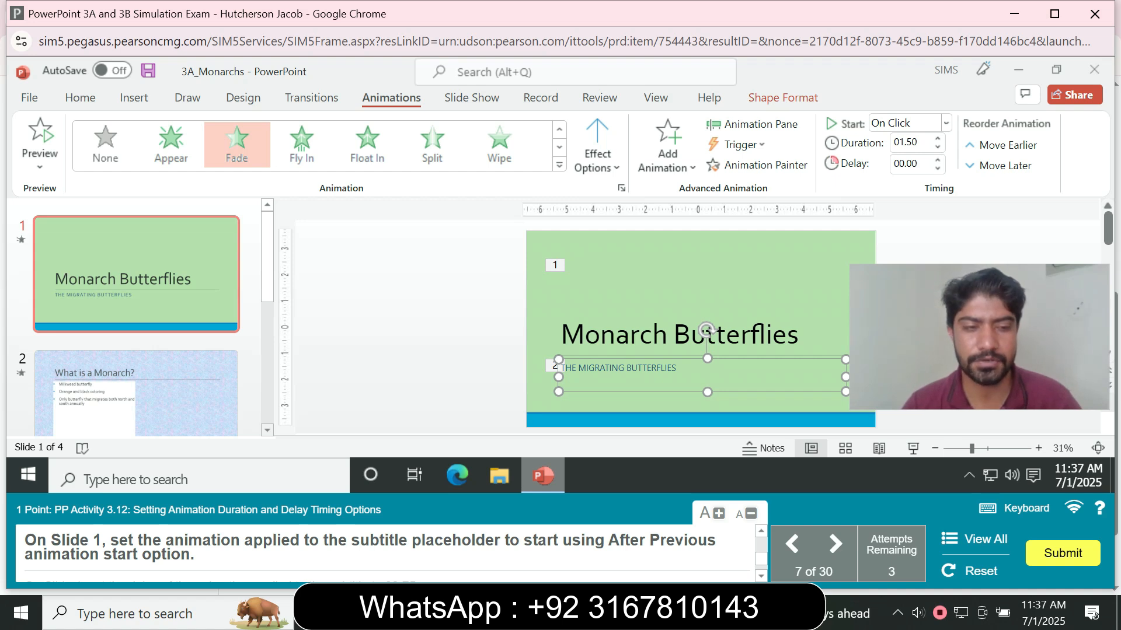
- Set the subtitle's animation to start After Previous
{"action": "left_click", "coordinate": [136, 274]}
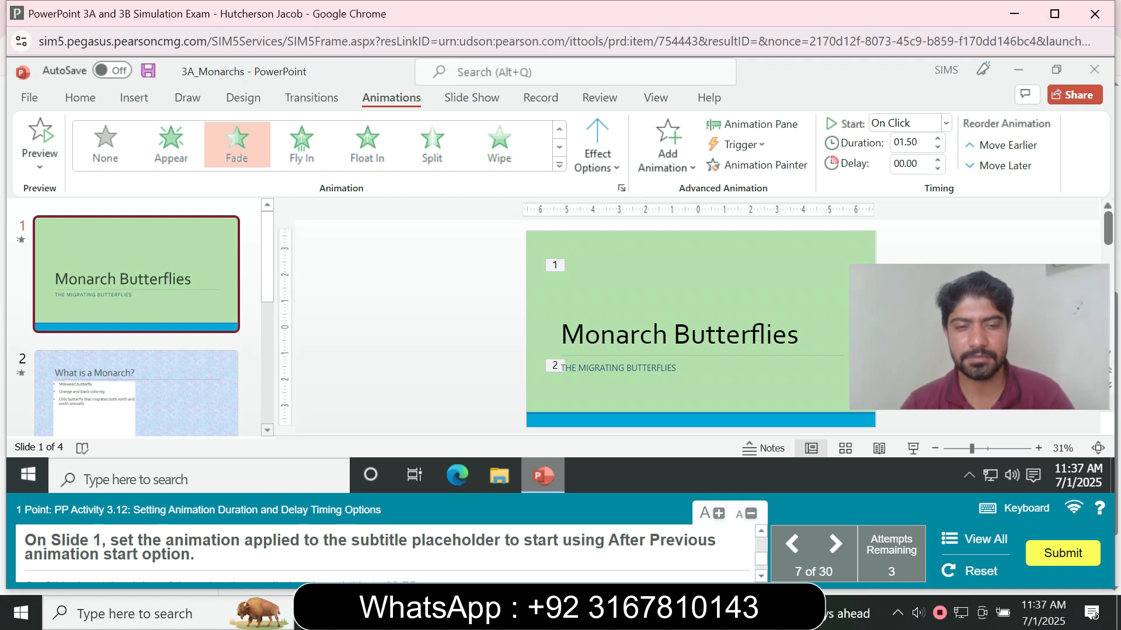
{"action": "left_click", "coordinate": [608, 368]}
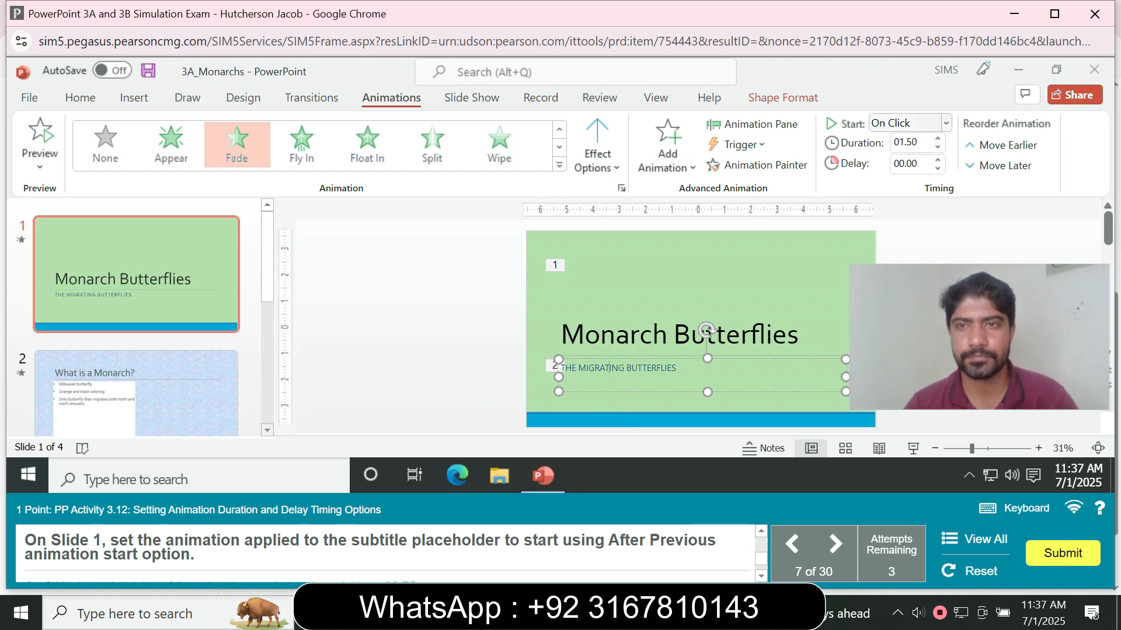
{"action": "left_click", "coordinate": [946, 123]}
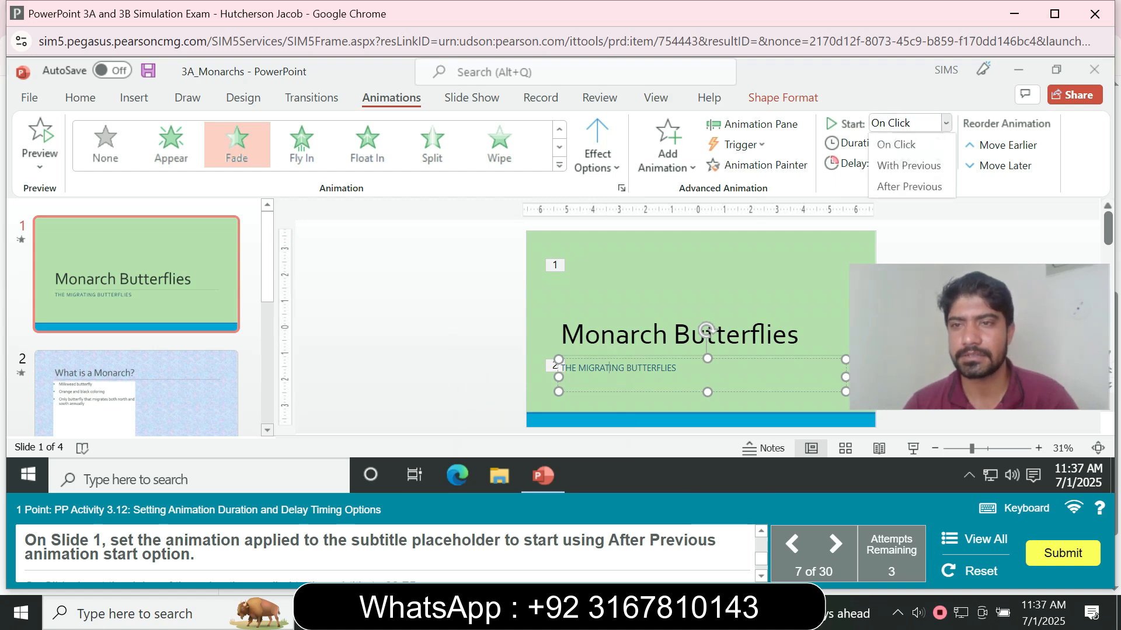
{"action": "left_click", "coordinate": [909, 187]}
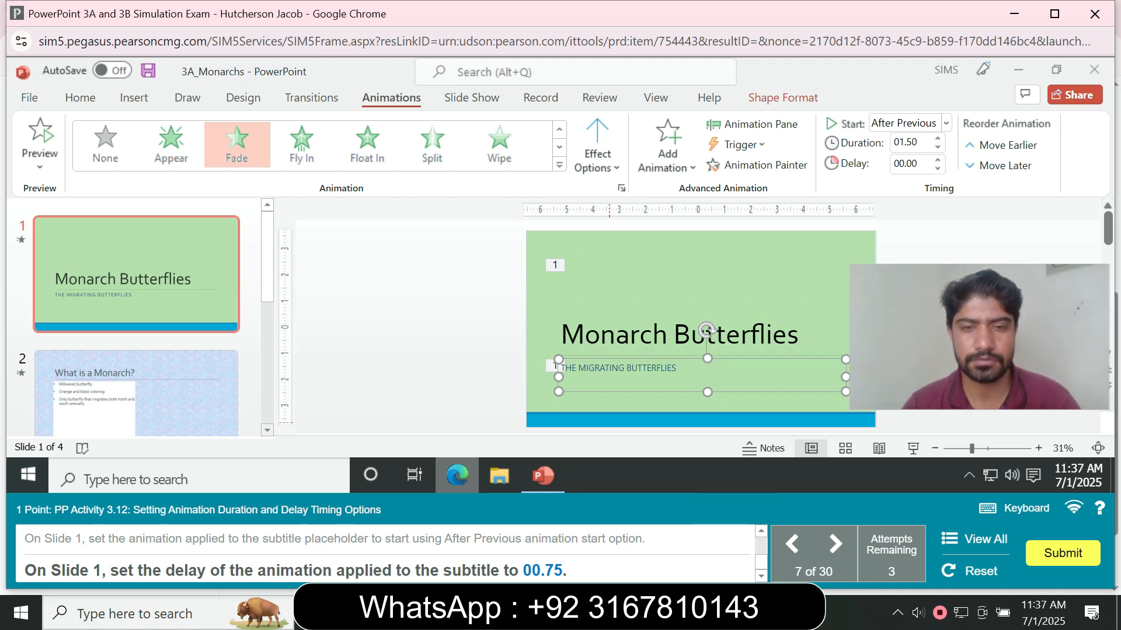
- Set the delay of the subtitle's animation to 00.75
{"action": "left_click", "coordinate": [906, 165]}
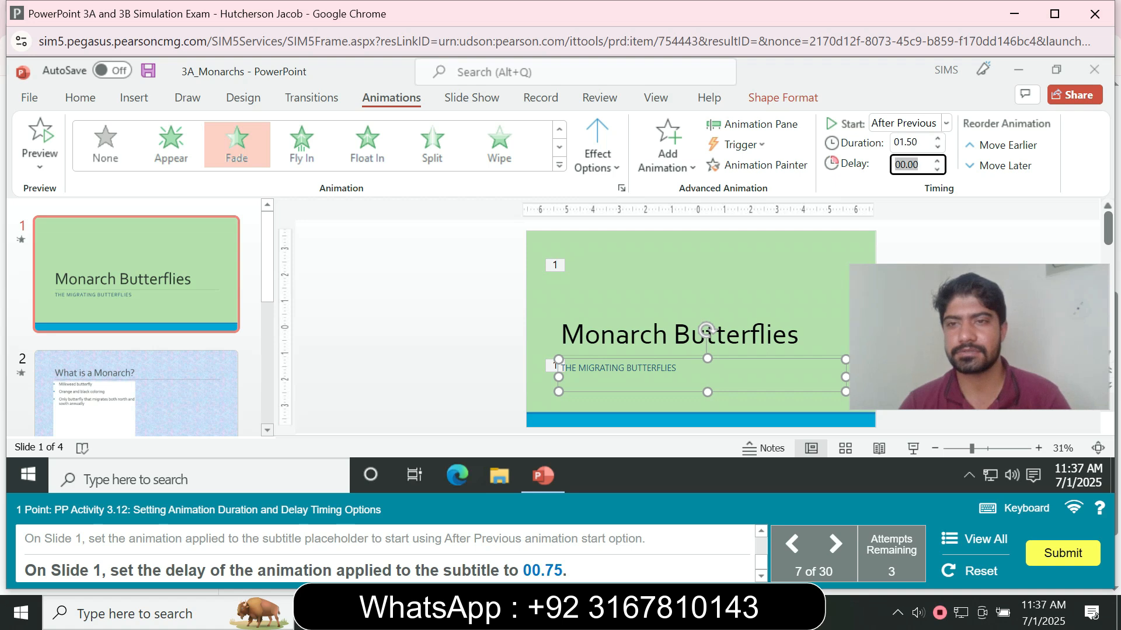
{"action": "type", "text": "00"}
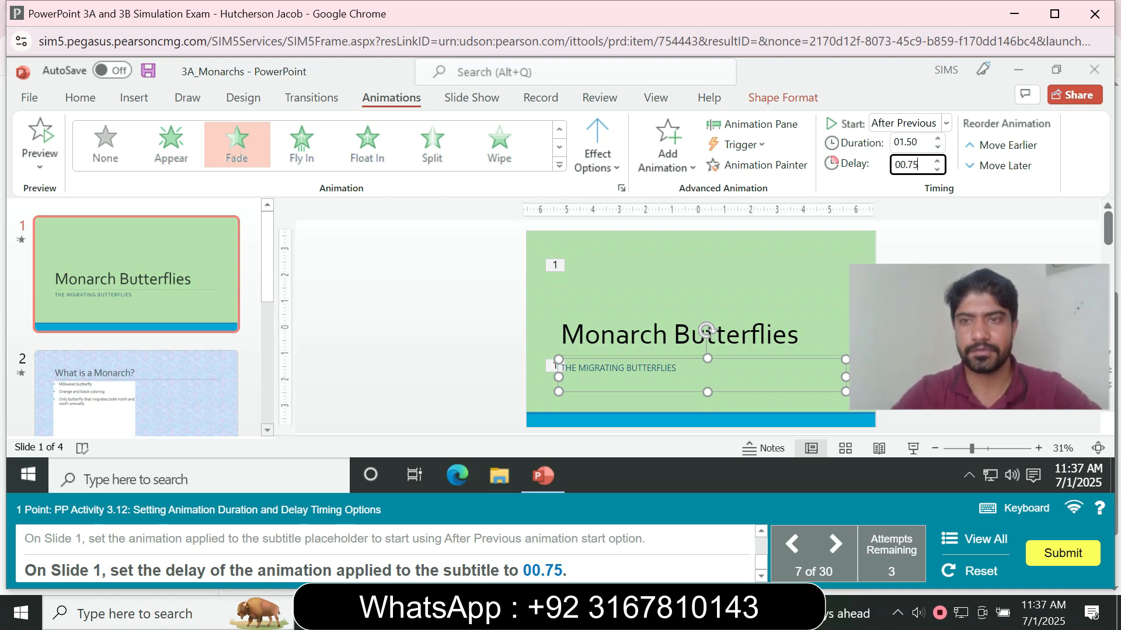
{"action": "key", "text": "Return"}
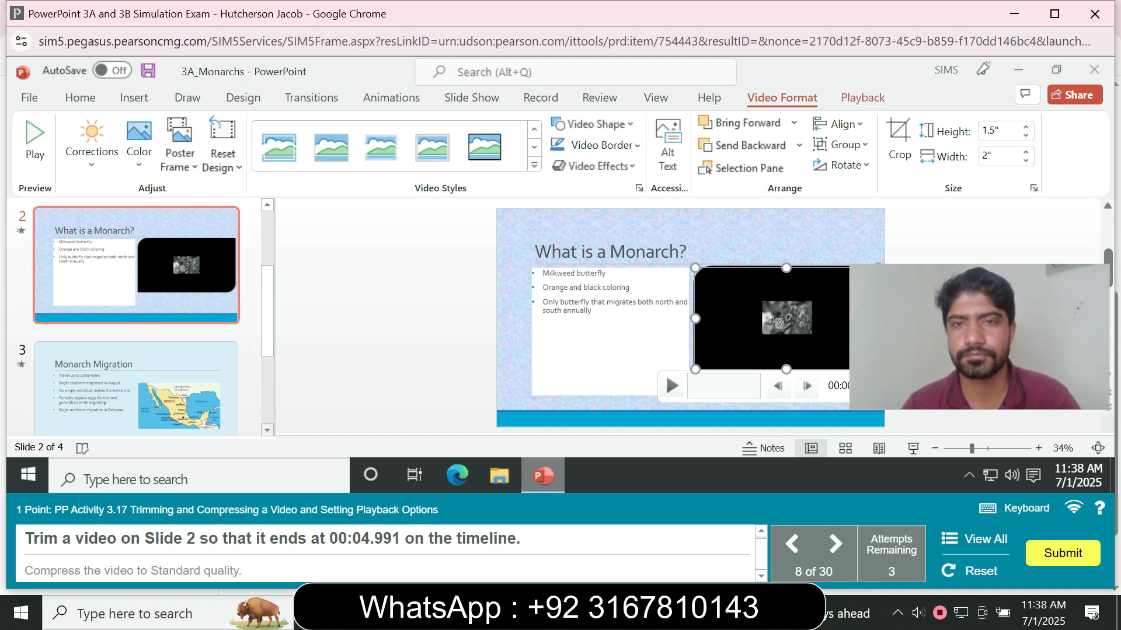
- Trim the slide 2 video so that it ends at 00:04.991
{"action": "left_click", "coordinate": [862, 98]}
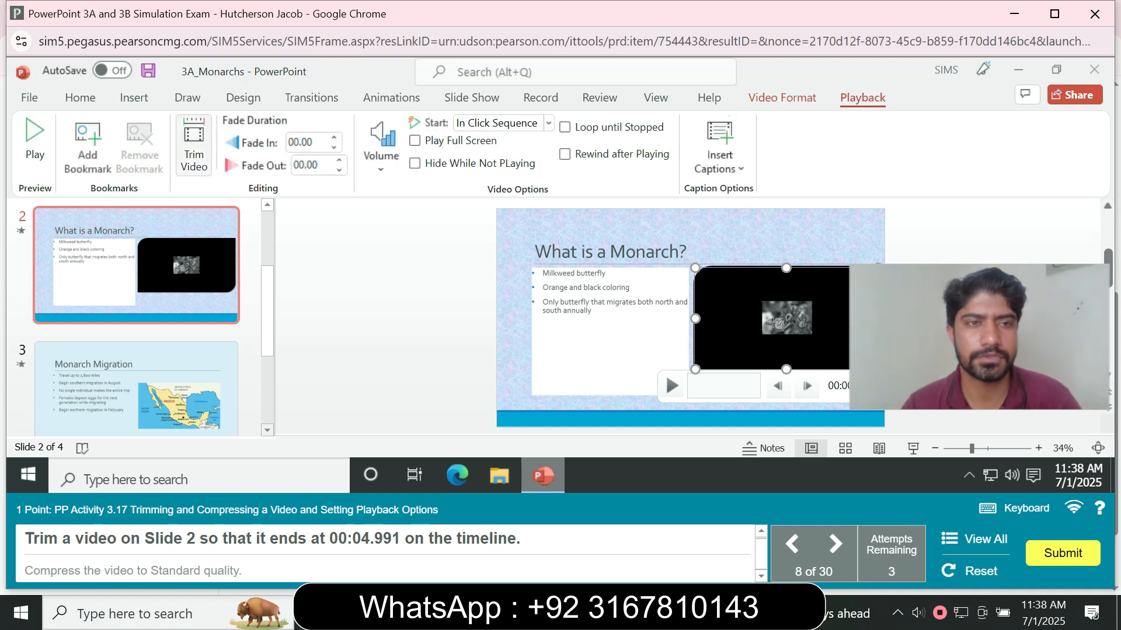
{"action": "left_click", "coordinate": [194, 146]}
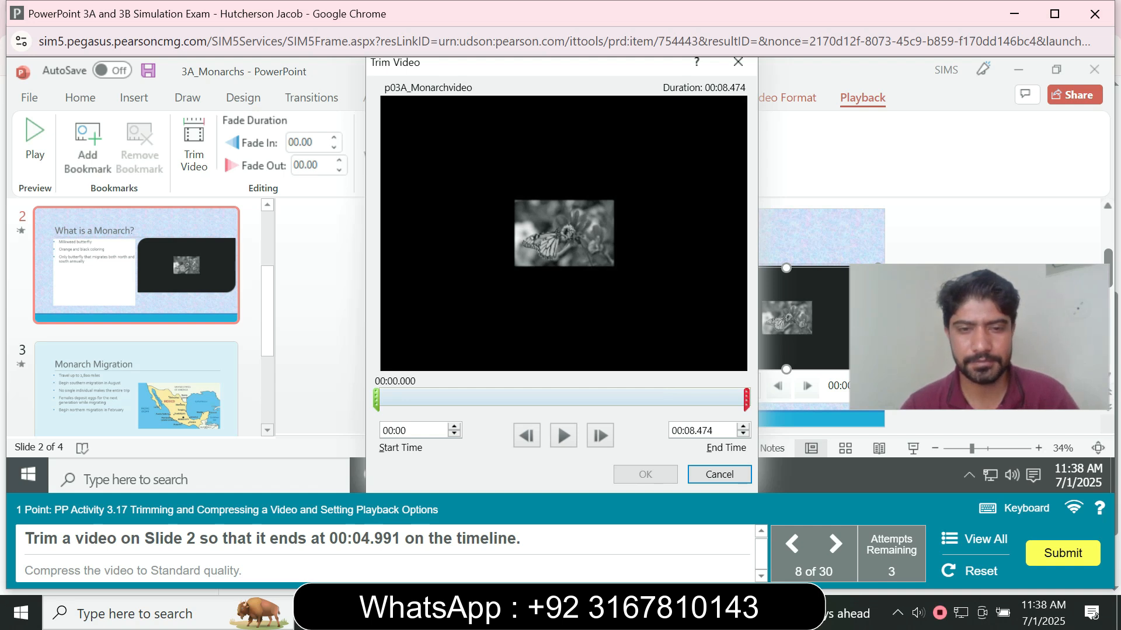
{"action": "left_click", "coordinate": [700, 431]}
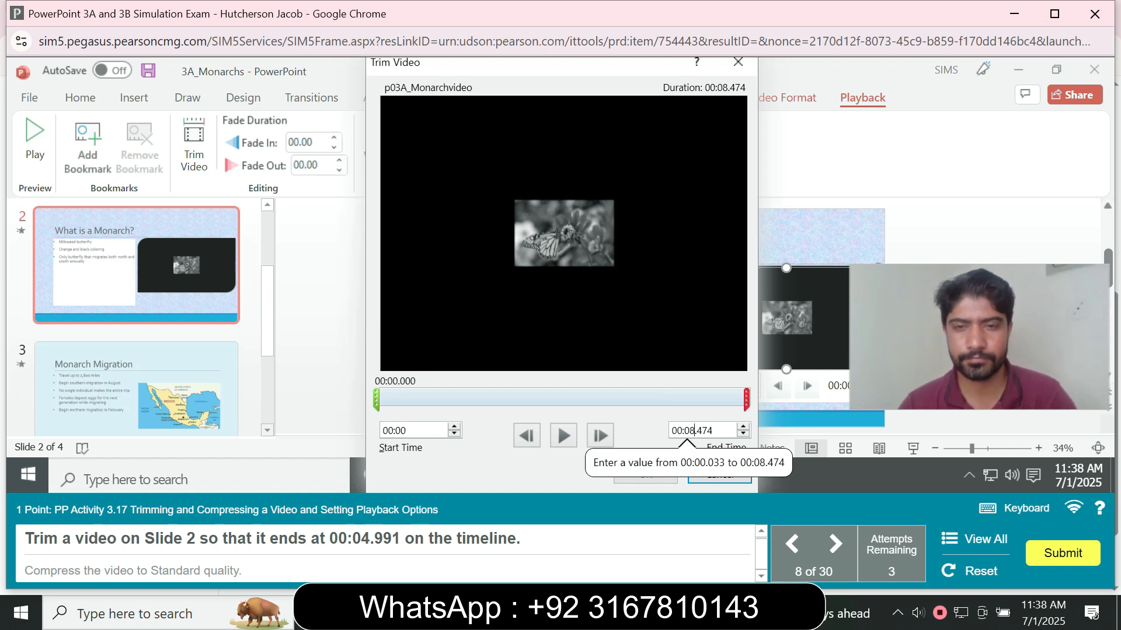
{"action": "key", "text": "BackSpace"}
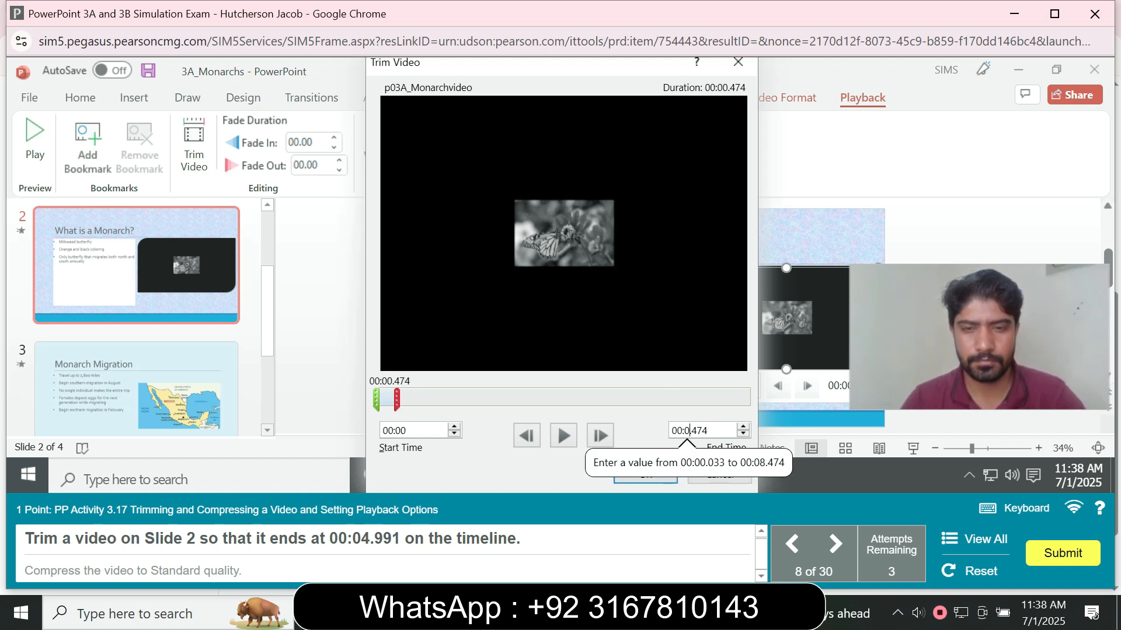
{"action": "type", "text": "4"}
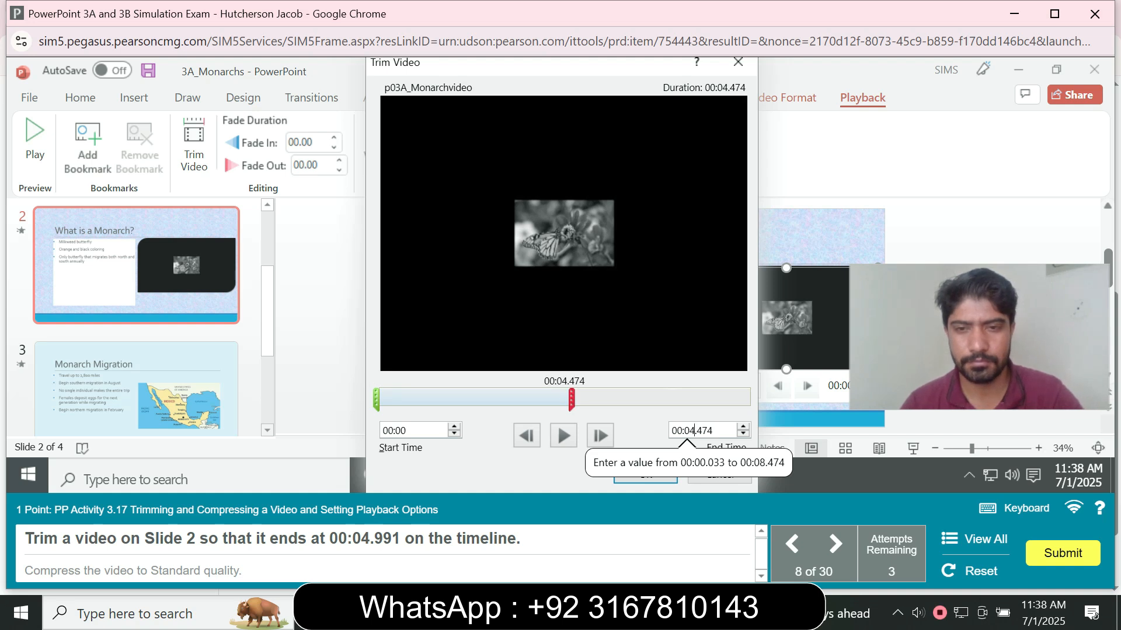
{"action": "key", "text": "shift+Right"}
{"action": "key", "text": "shift+Right"}
{"action": "key", "text": "shift+Right"}
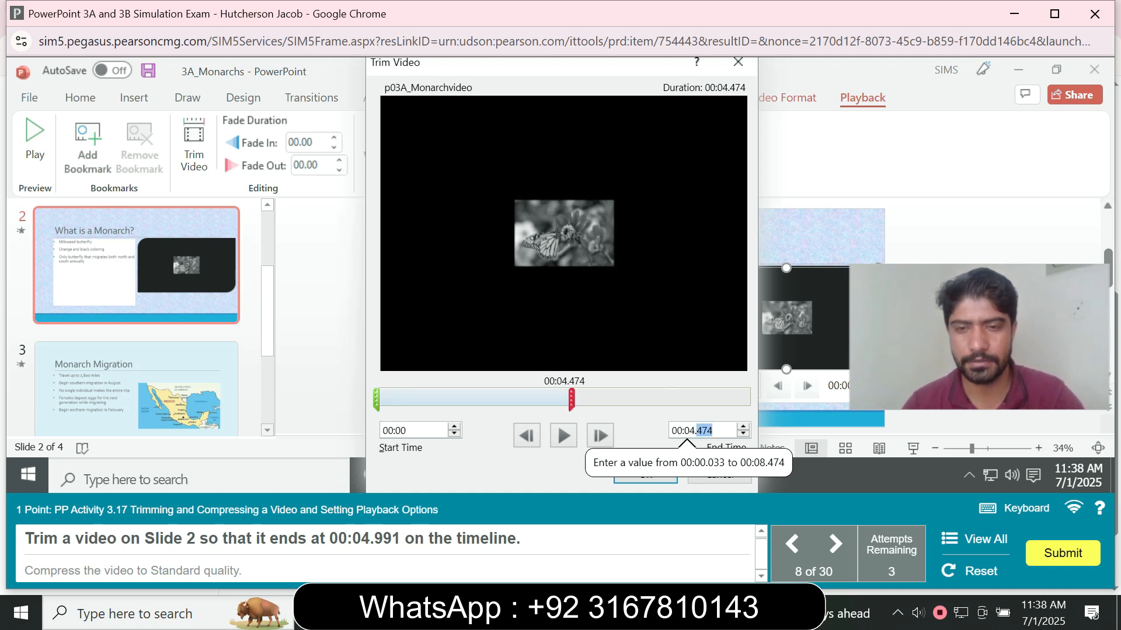
{"action": "type", "text": "991"}
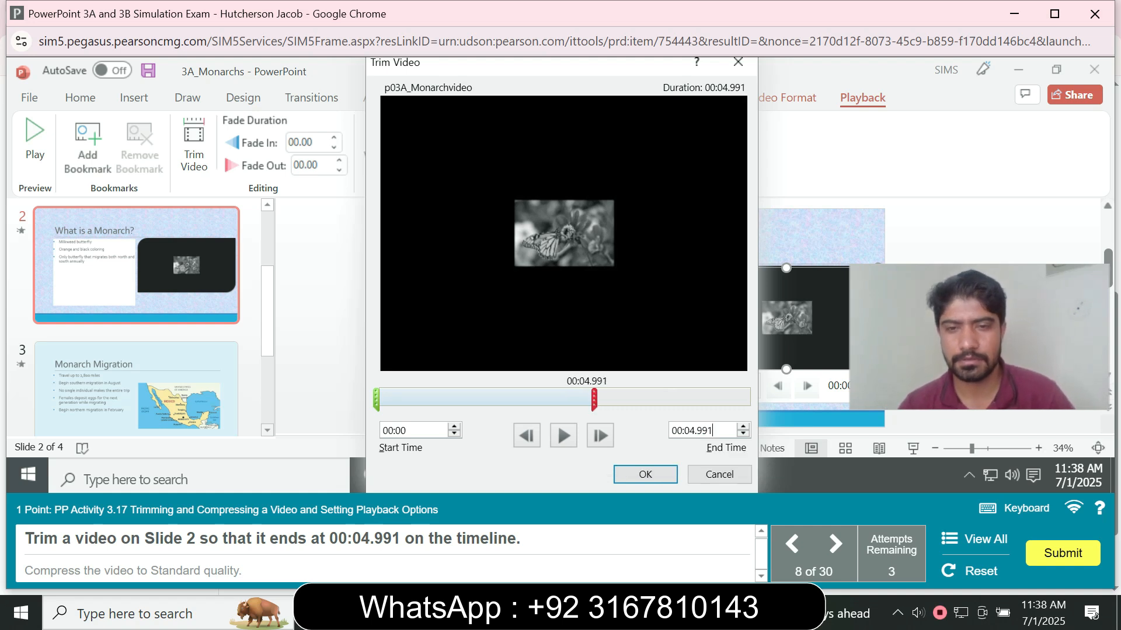
{"action": "key", "text": "Return"}
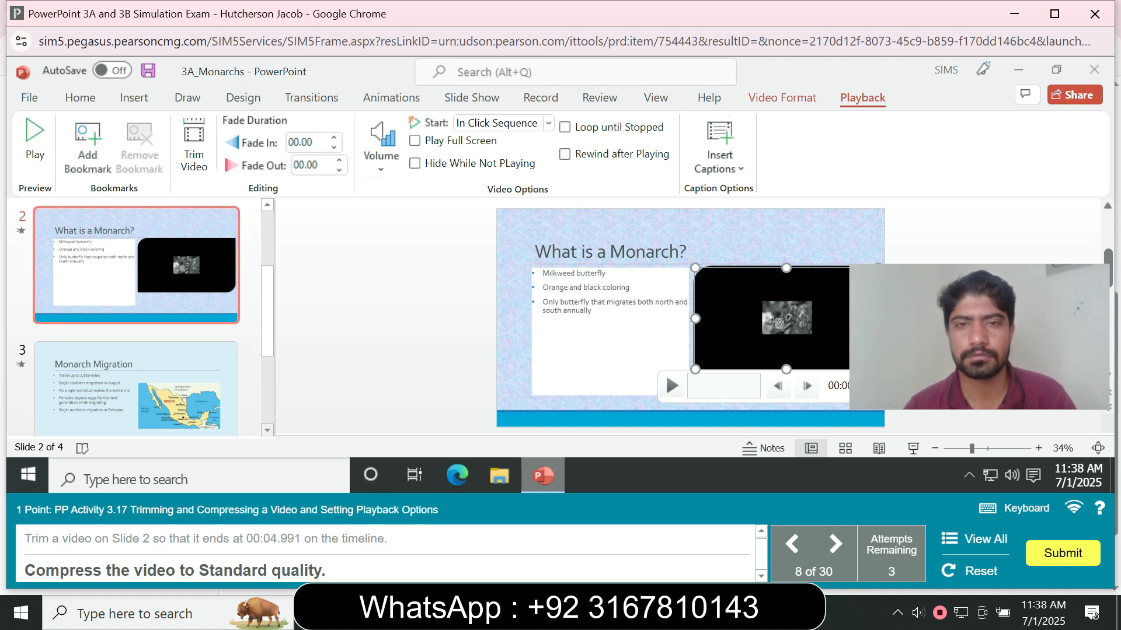
- Try to compress the presentation's video from the file's Info page, picking the topmost compression quality option
{"action": "left_click", "coordinate": [29, 98]}
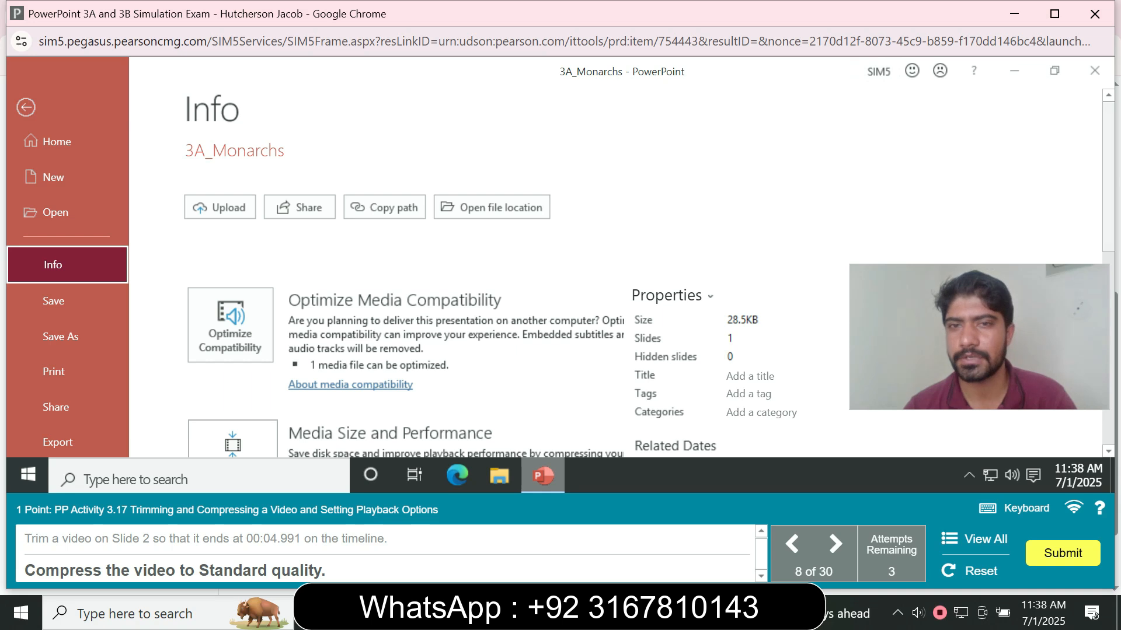
{"action": "scroll", "coordinate": [561, 274], "scroll_direction": "down", "scroll_amount": 3}
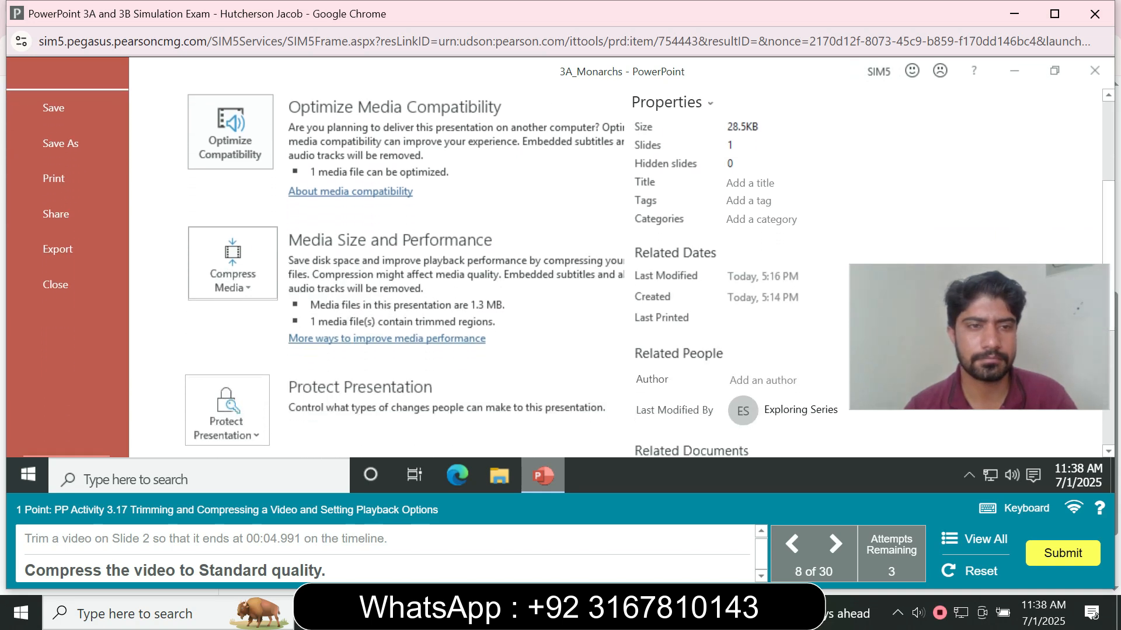
{"action": "left_click", "coordinate": [233, 262]}
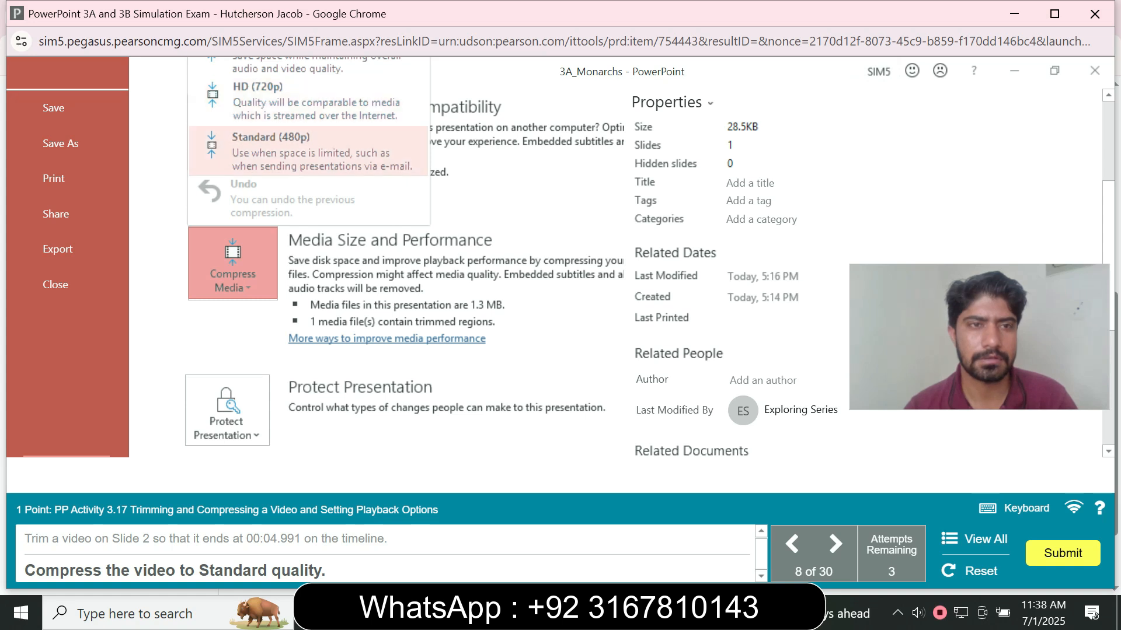
{"action": "left_click_drag", "start_coordinate": [1108, 245], "coordinate": [1107, 215]}
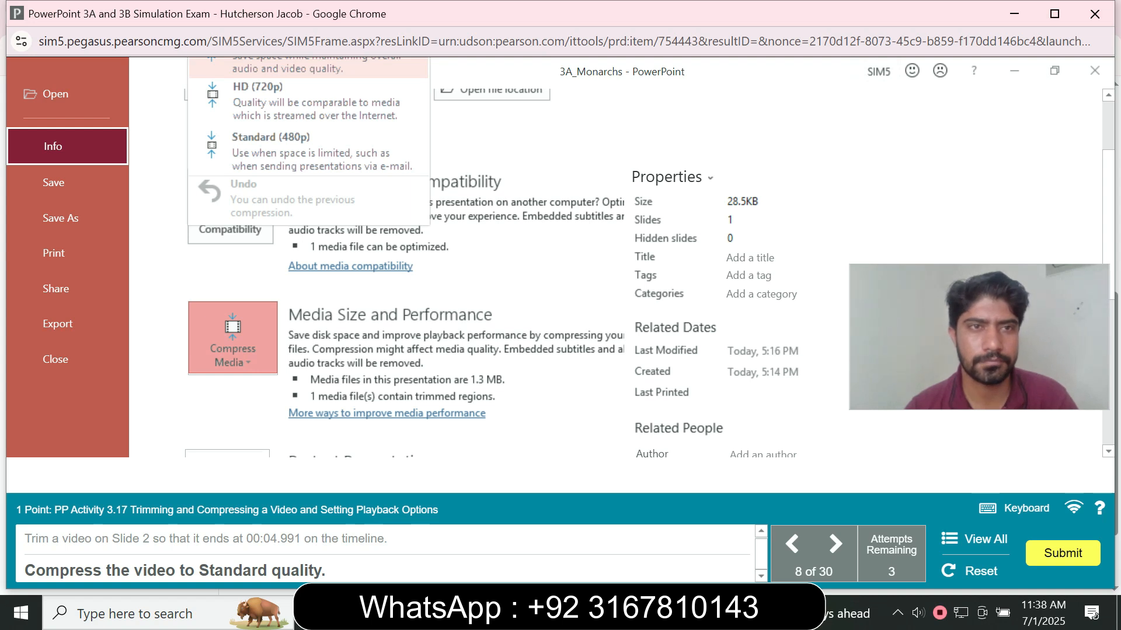
{"action": "left_click", "coordinate": [309, 67]}
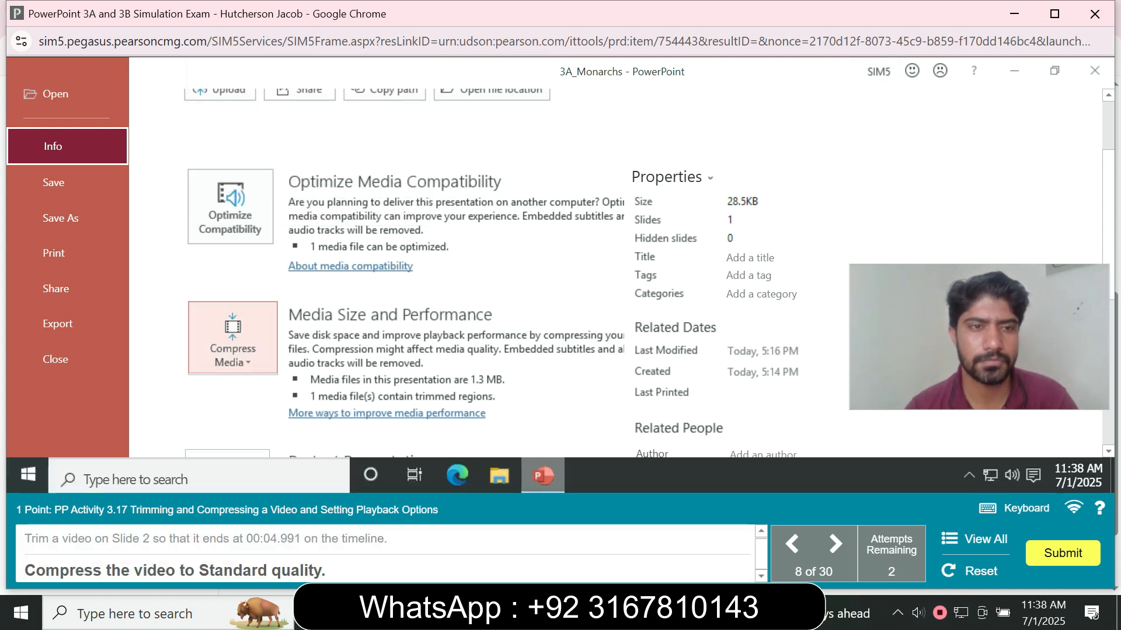
- Compress the presentation's video to Standard (480p) quality and close the compression dialog
{"action": "left_click", "coordinate": [233, 338]}
{"action": "key", "text": "Down"}
{"action": "key", "text": "Down"}
{"action": "key", "text": "Down"}
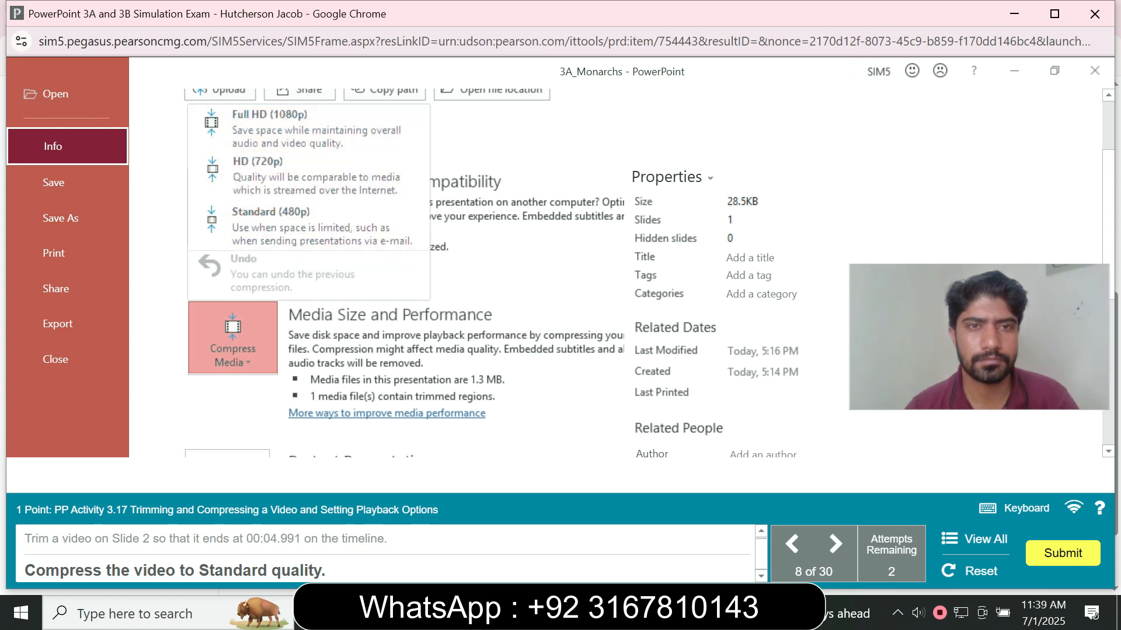
{"action": "left_click", "coordinate": [271, 226]}
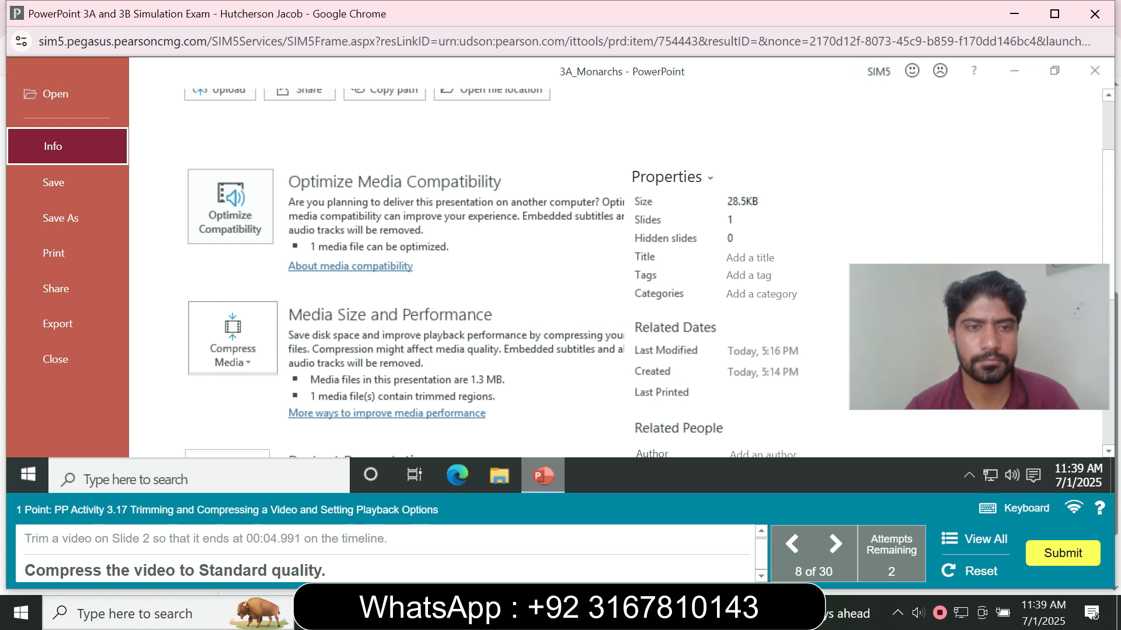
{"action": "left_click", "coordinate": [232, 339]}
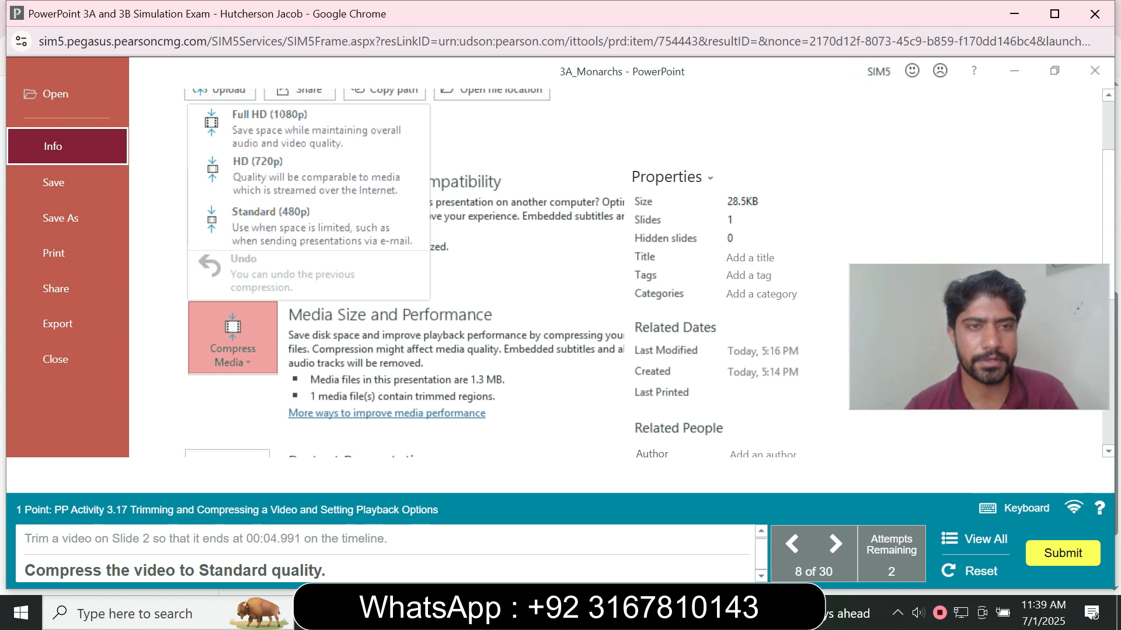
{"action": "left_click", "coordinate": [308, 227]}
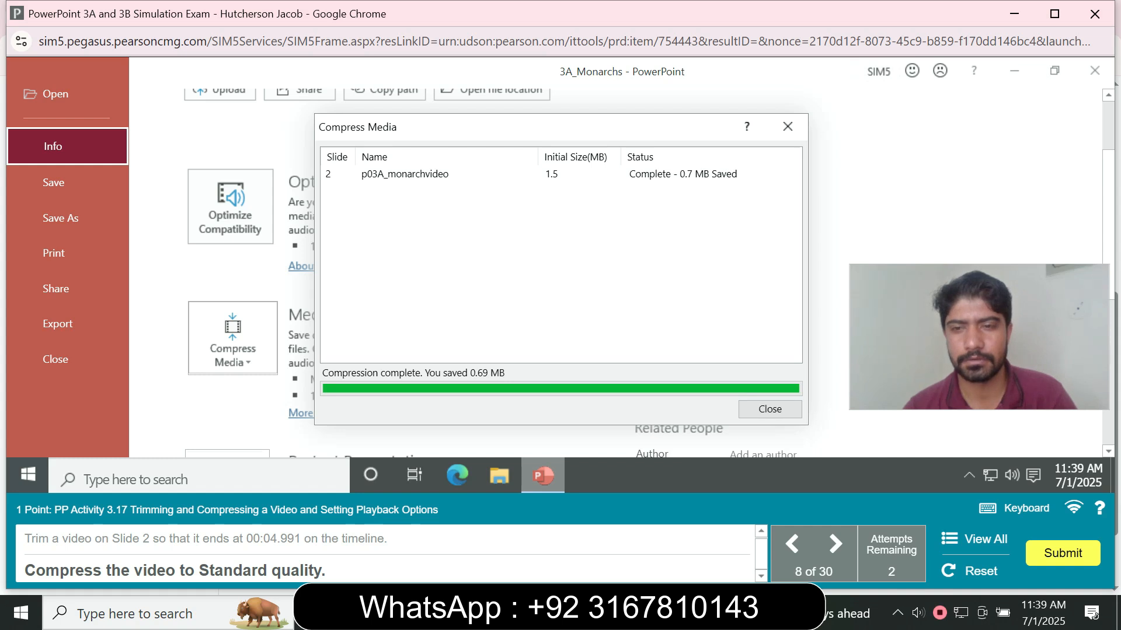
{"action": "left_click", "coordinate": [770, 409]}
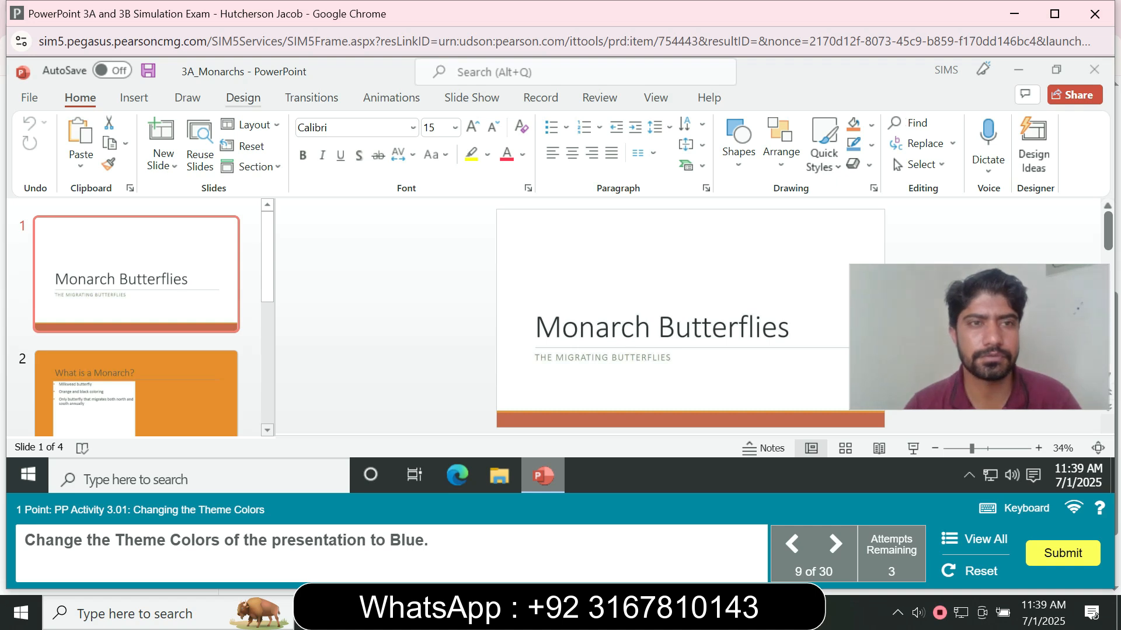
- Change the presentation's theme colors to Blue
{"action": "left_click", "coordinate": [243, 97]}
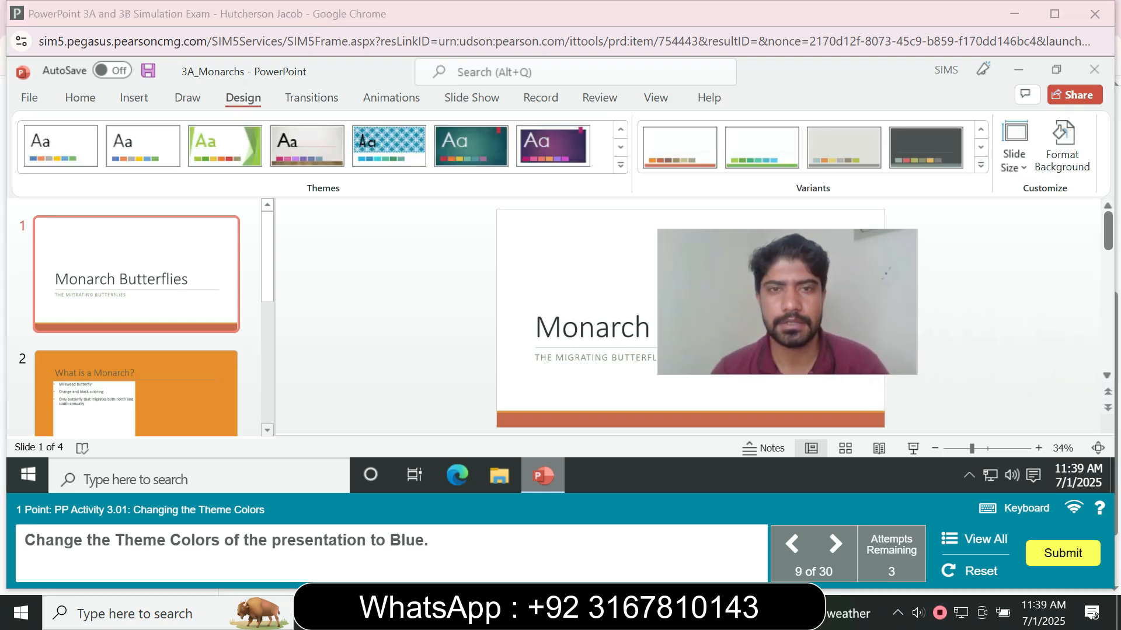
{"action": "left_click", "coordinate": [620, 165]}
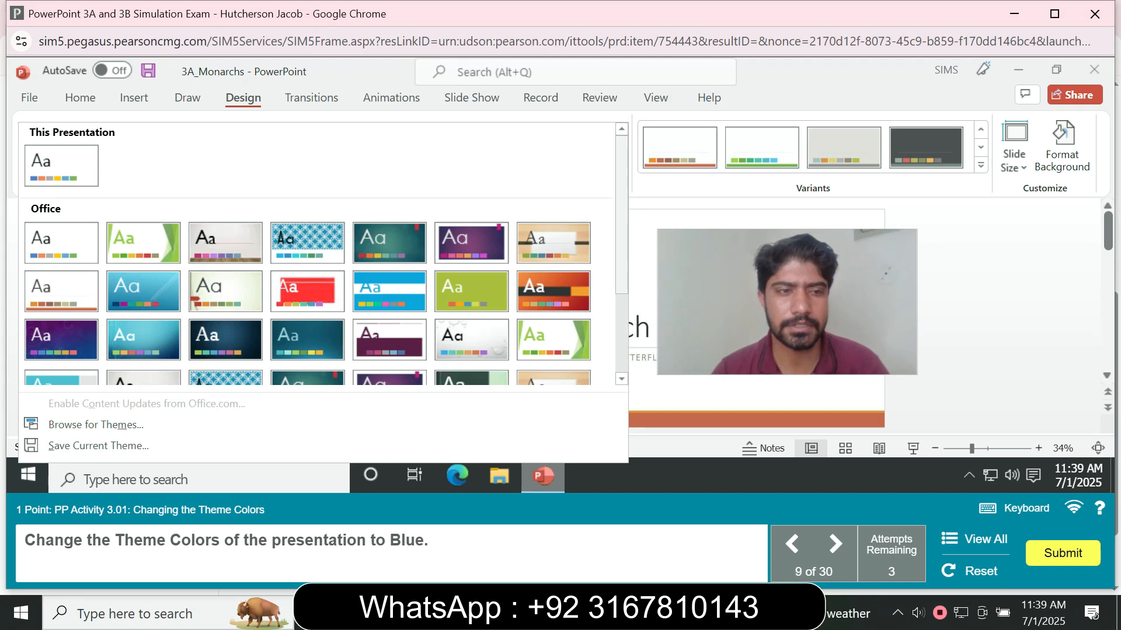
{"action": "left_click", "coordinate": [980, 165]}
{"action": "left_click_drag", "start_coordinate": [787, 302], "coordinate": [326, 302]}
{"action": "mouse_move", "coordinate": [683, 241]}
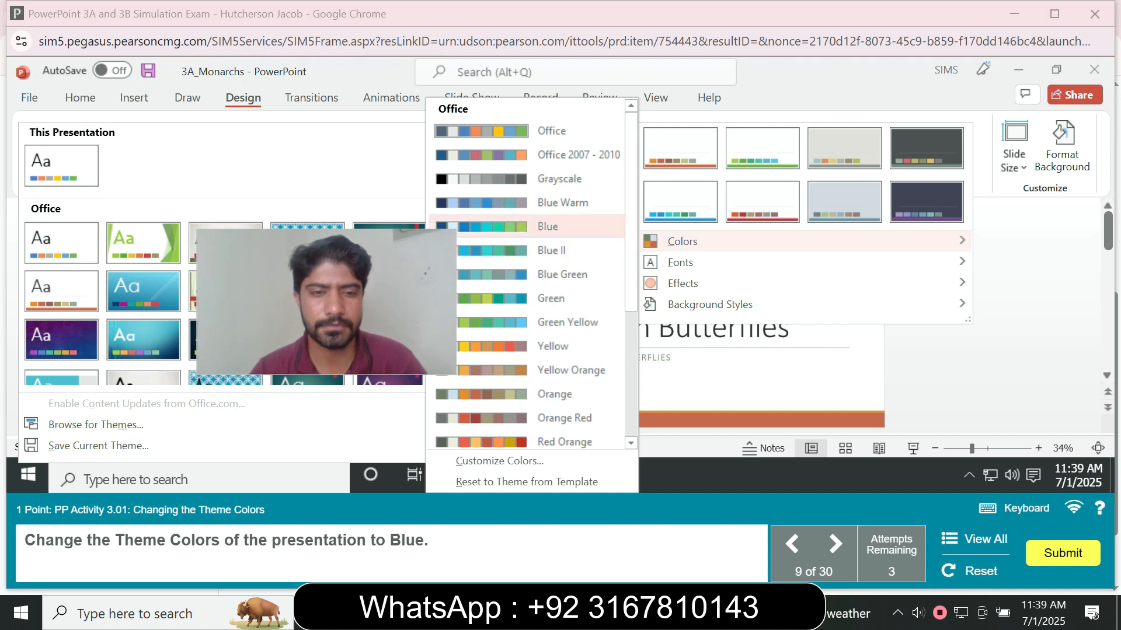
{"action": "left_click", "coordinate": [547, 227]}
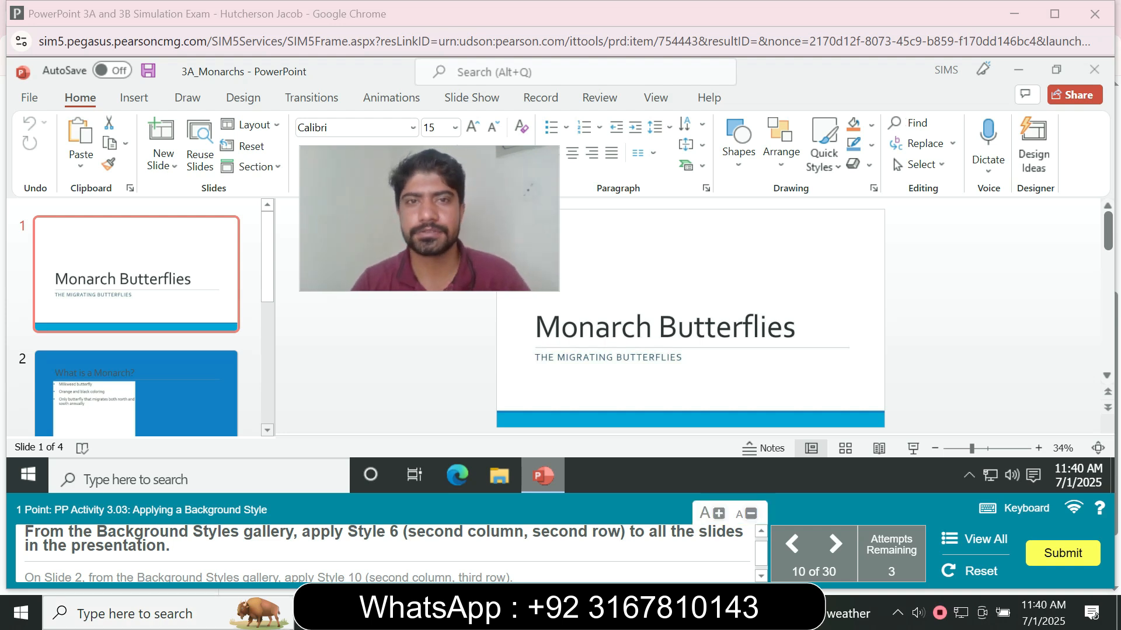
- Try to apply the third-column, second-row background style to the presentation
{"action": "left_click", "coordinate": [242, 97]}
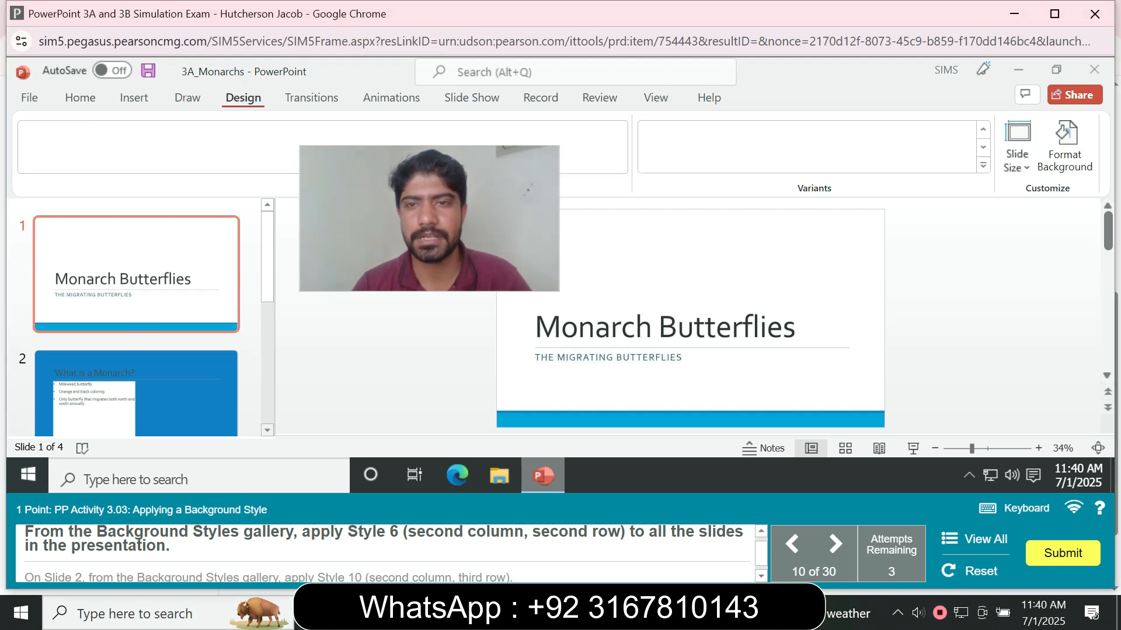
{"action": "left_click", "coordinate": [983, 166]}
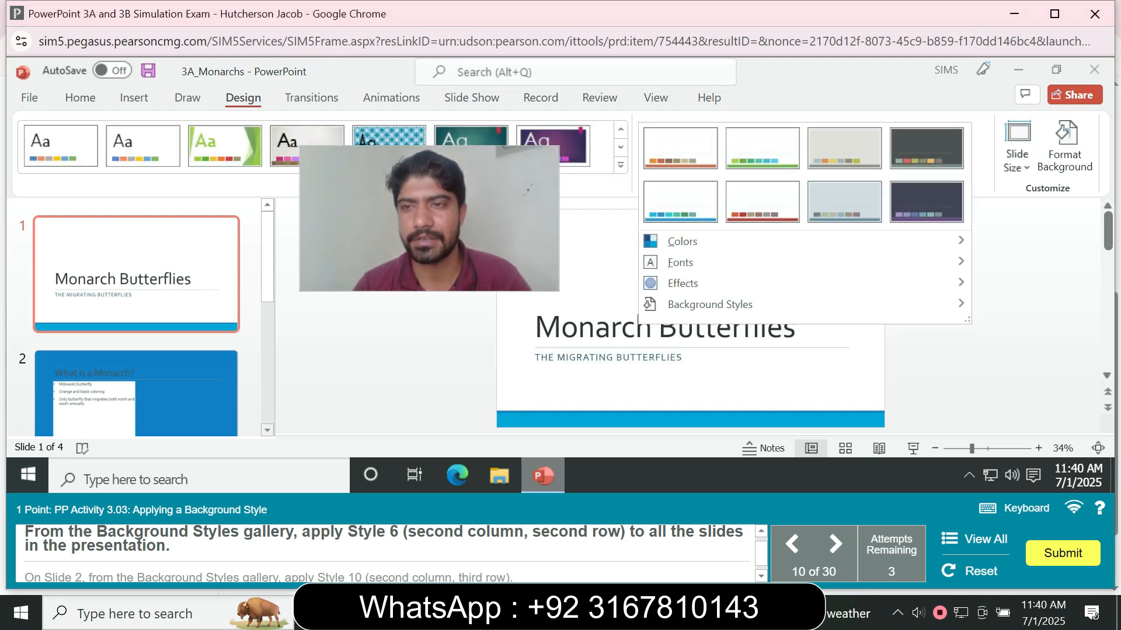
{"action": "mouse_move", "coordinate": [805, 305]}
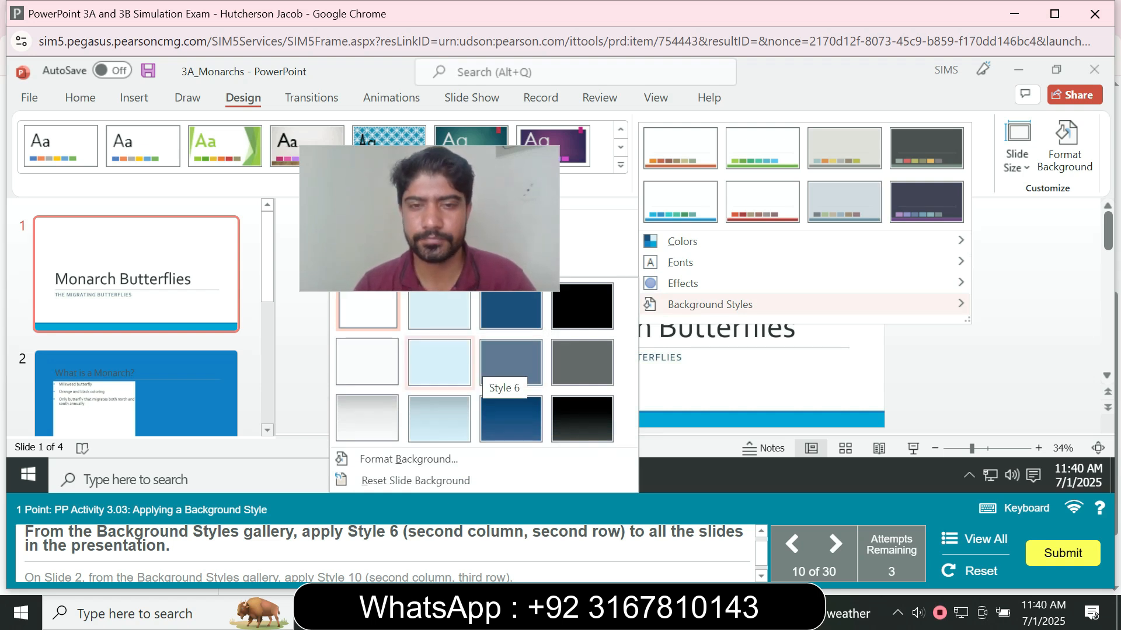
{"action": "left_click", "coordinate": [511, 363]}
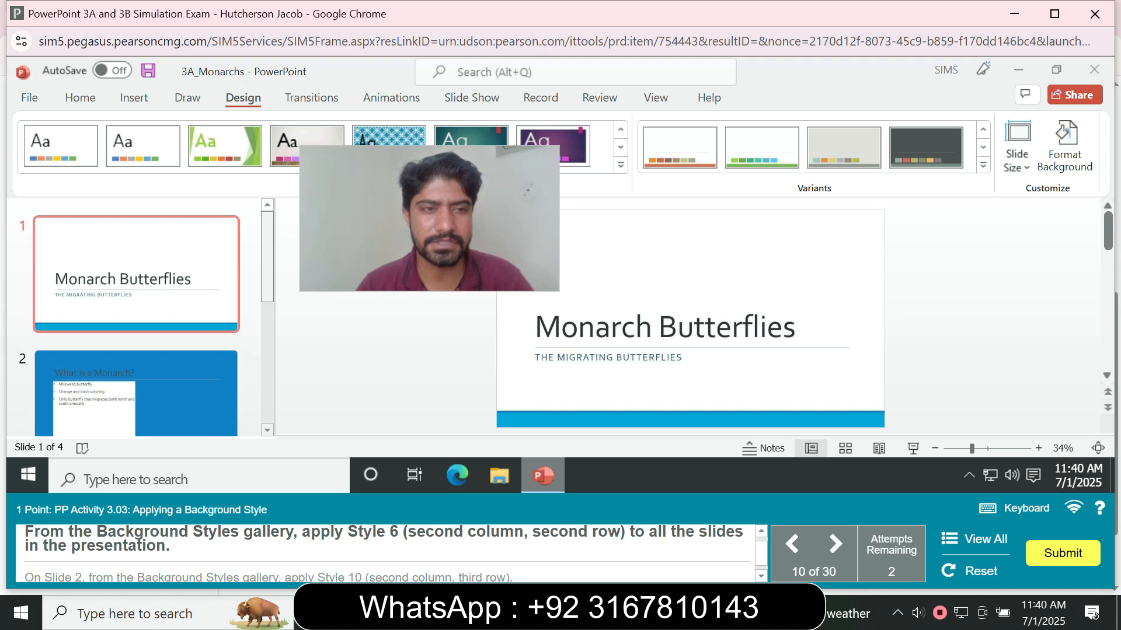
- Browse through the slides in the thumbnail pane
{"action": "scroll", "coordinate": [136, 318], "scroll_direction": "down", "scroll_amount": 4}
{"action": "scroll", "coordinate": [136, 319], "scroll_direction": "down", "scroll_amount": 2}
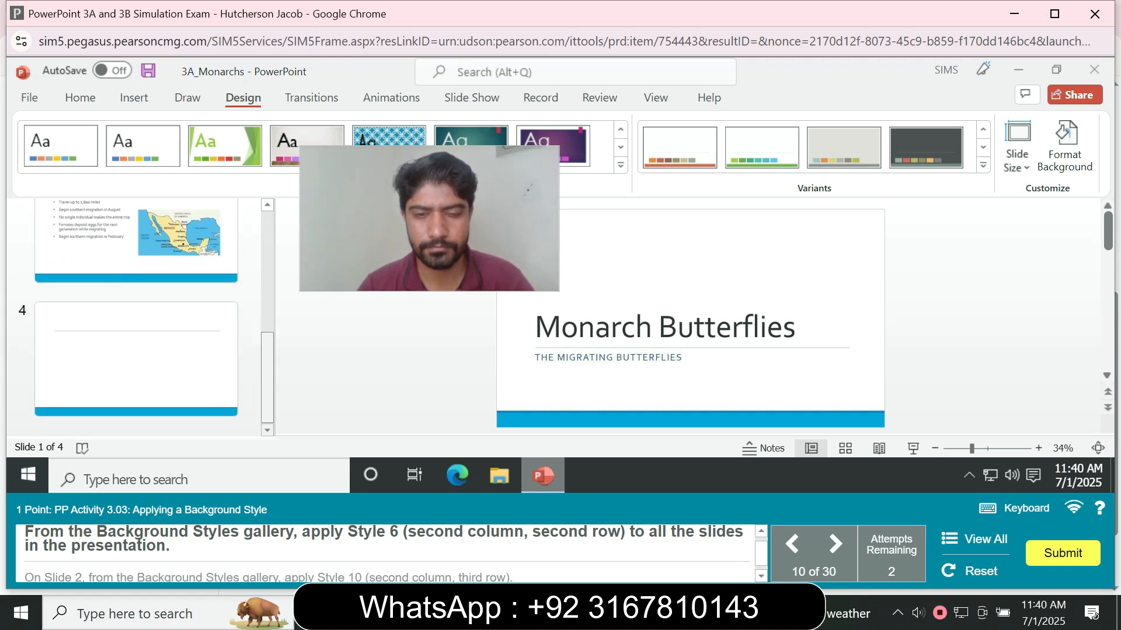
{"action": "scroll", "coordinate": [136, 318], "scroll_direction": "up", "scroll_amount": 6}
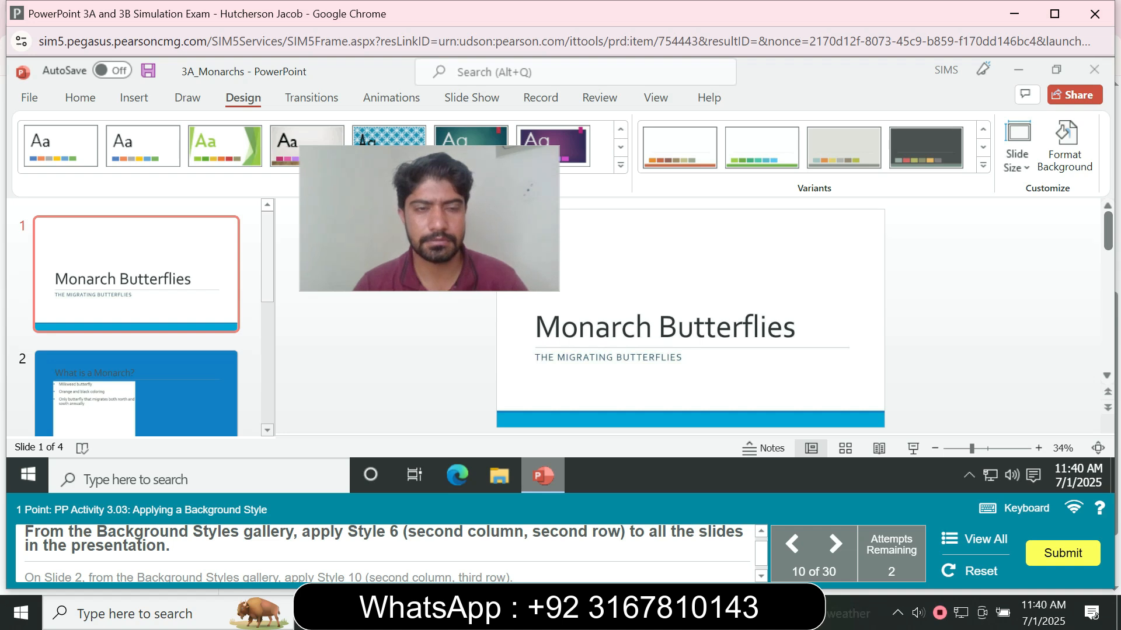
{"action": "scroll", "coordinate": [136, 318], "scroll_direction": "down", "scroll_amount": 2}
{"action": "left_click", "coordinate": [136, 318], "text": "ctrl"}
{"action": "left_click", "coordinate": [136, 410], "text": "ctrl"}
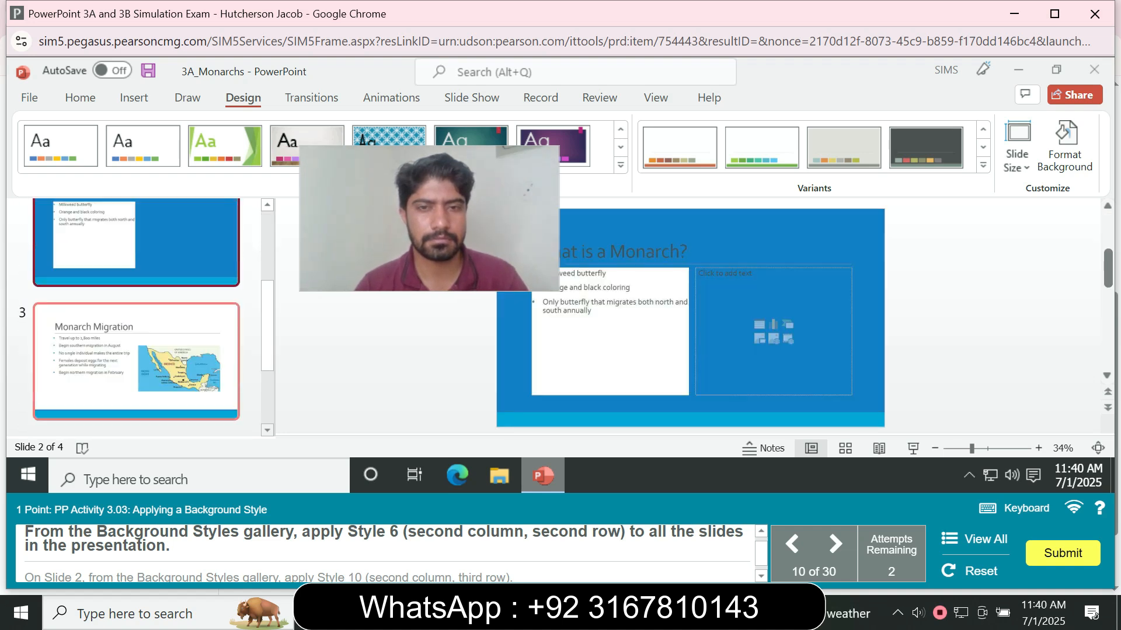
{"action": "scroll", "coordinate": [136, 359], "scroll_direction": "down", "scroll_amount": 3}
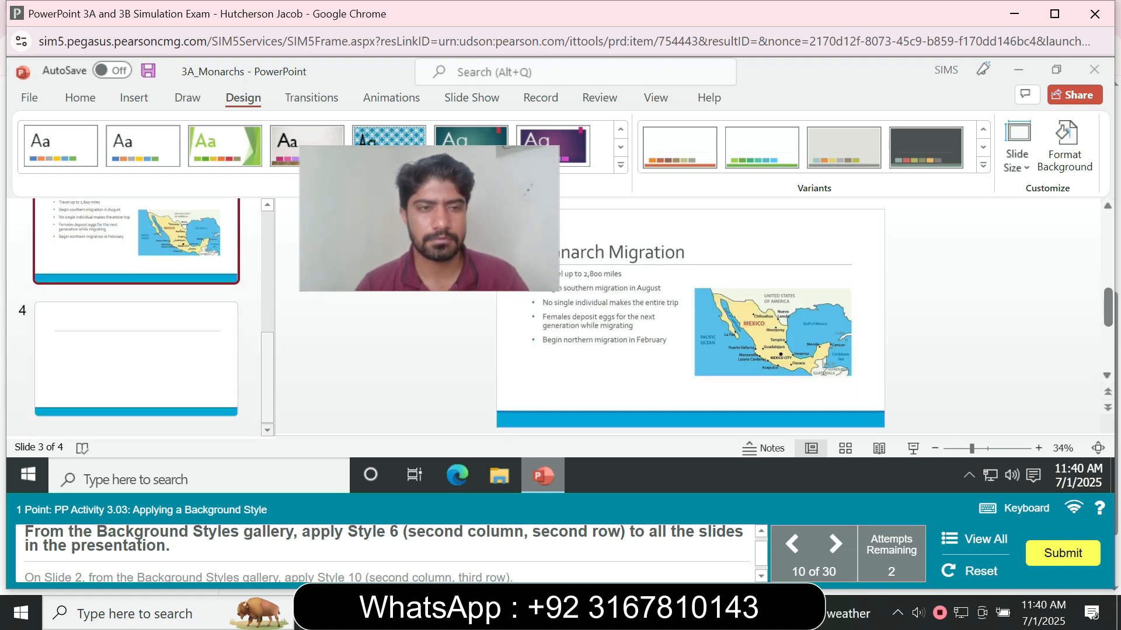
{"action": "left_click", "coordinate": [136, 359], "text": "ctrl"}
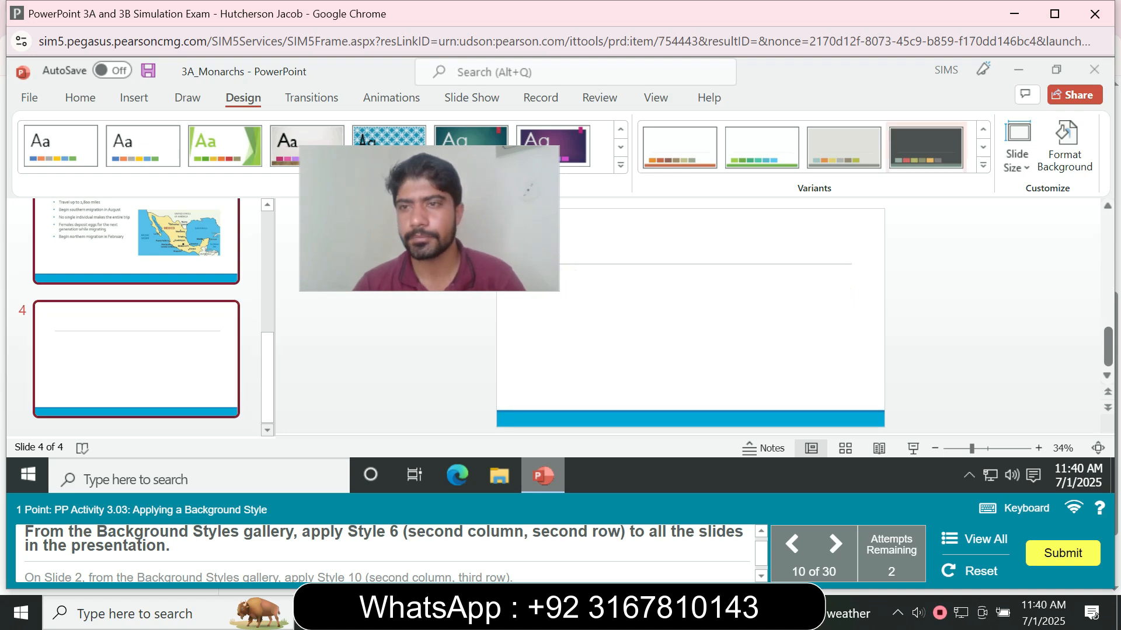
- Apply background Style 6 to all slides of the presentation
{"action": "left_click", "coordinate": [983, 165]}
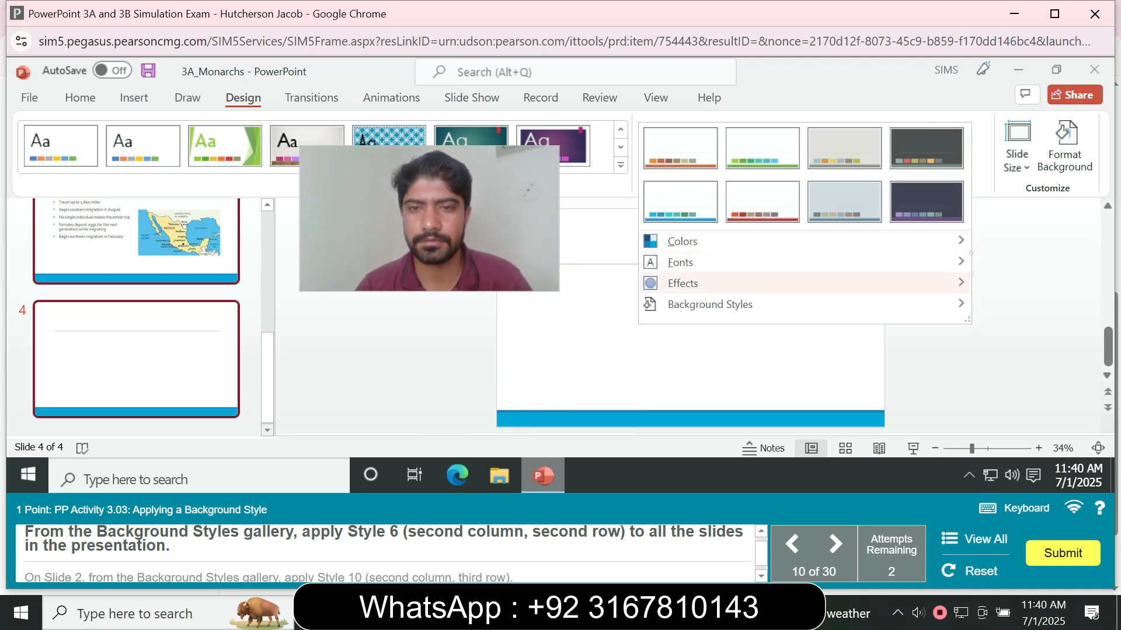
{"action": "mouse_move", "coordinate": [710, 304]}
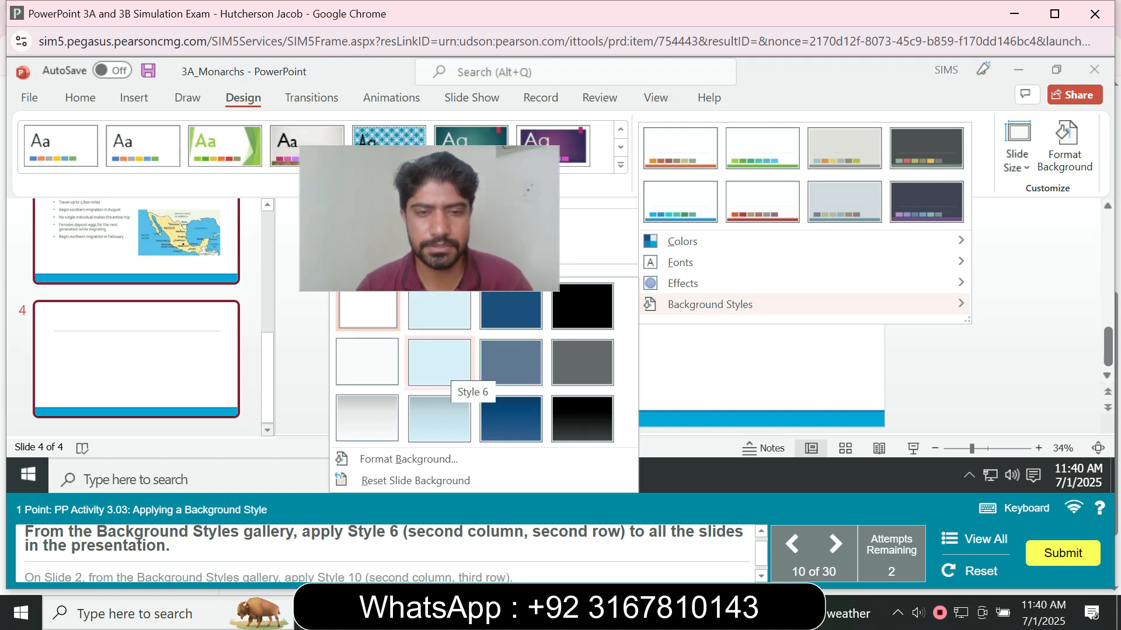
{"action": "left_click", "coordinate": [441, 363]}
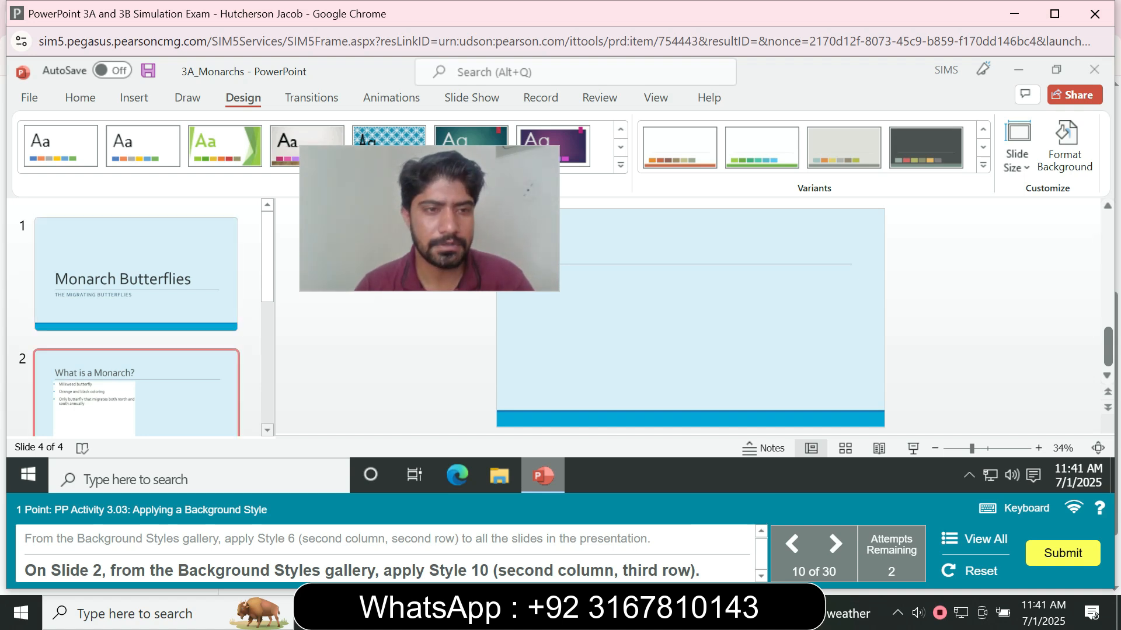
- Apply background Style 10 to slide 2
{"action": "left_click", "coordinate": [136, 393]}
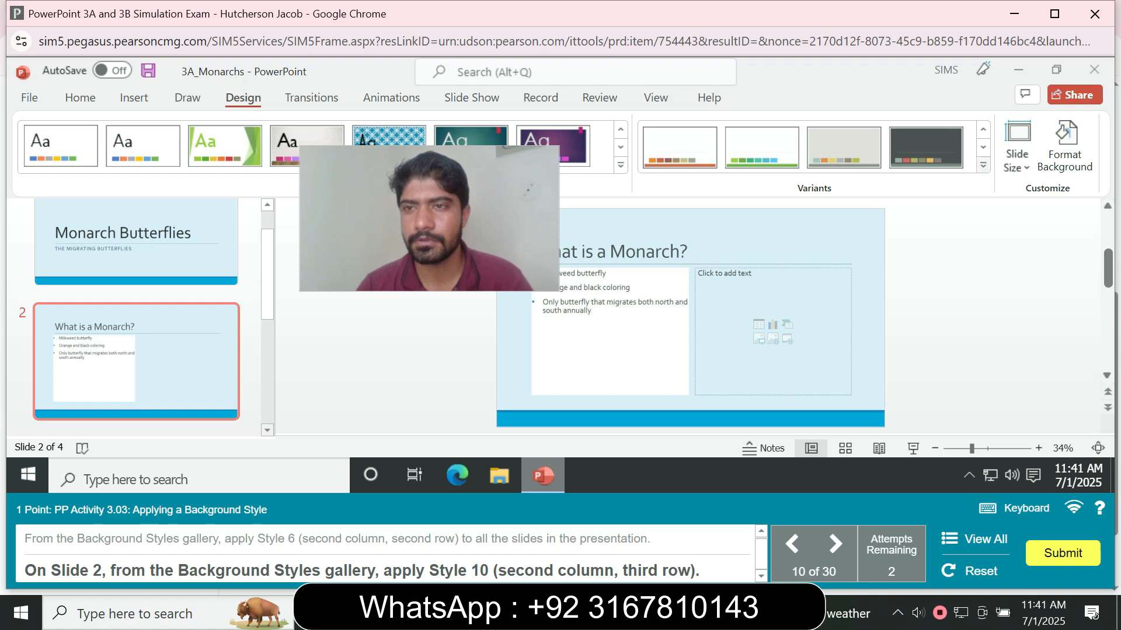
{"action": "left_click", "coordinate": [983, 165]}
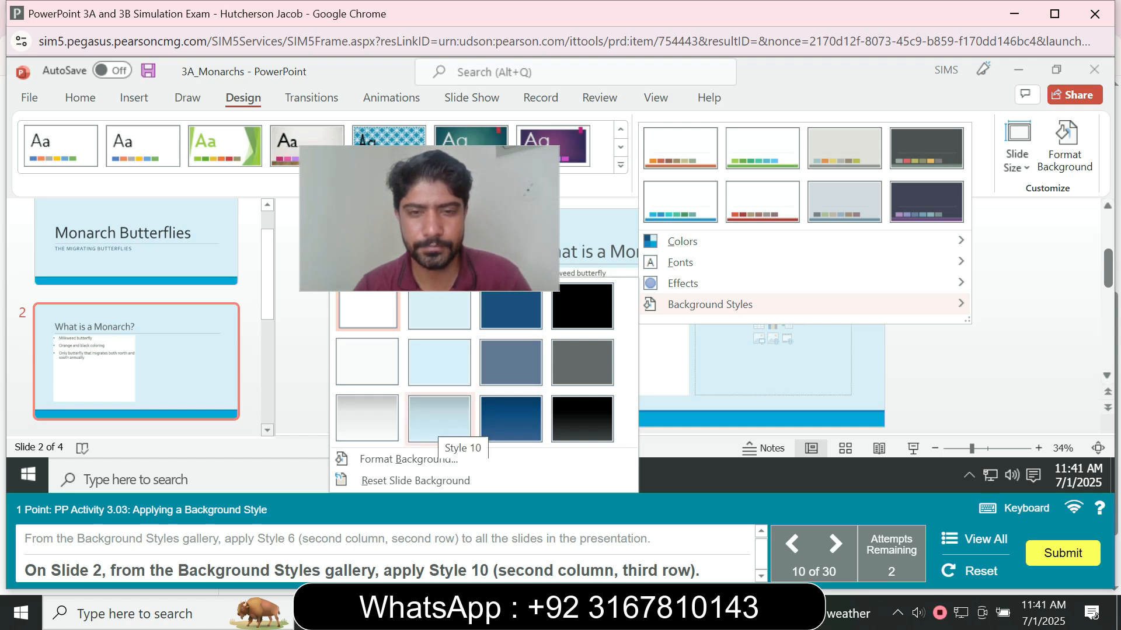
{"action": "left_click", "coordinate": [441, 432]}
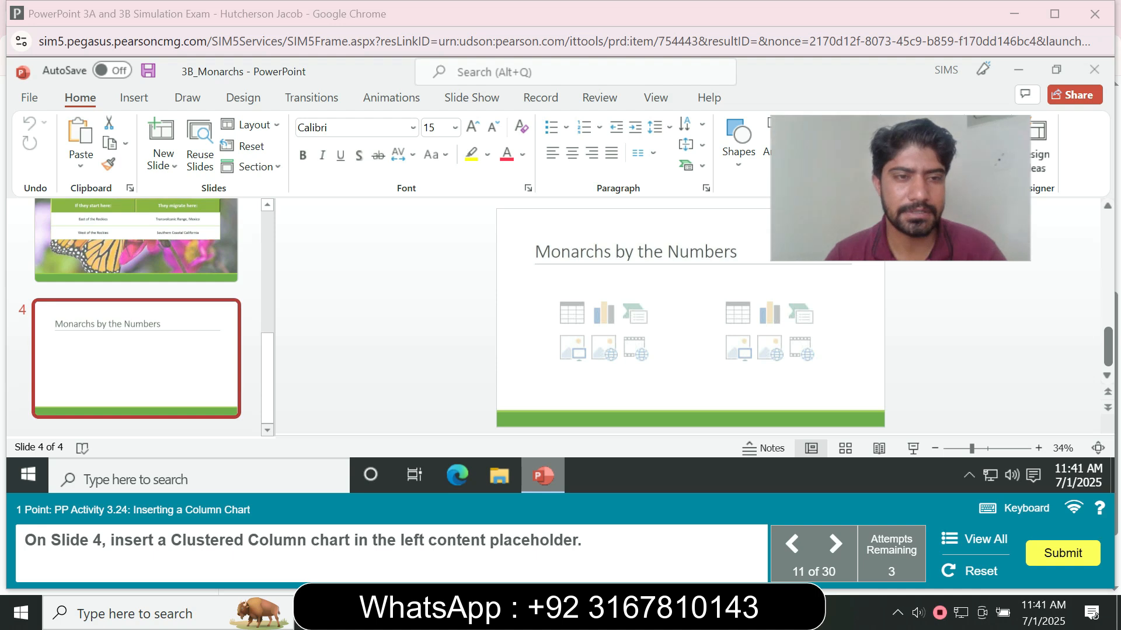
- Insert a Clustered Column chart in slide 4's left content placeholder
{"action": "left_click", "coordinate": [603, 313]}
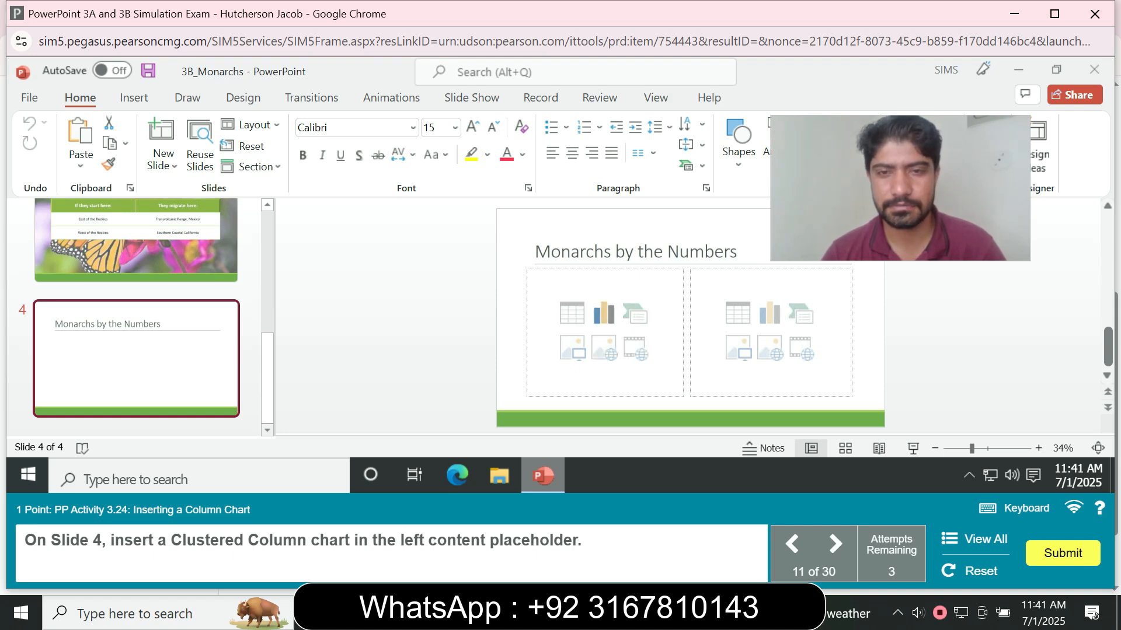
{"action": "left_click", "coordinate": [605, 314]}
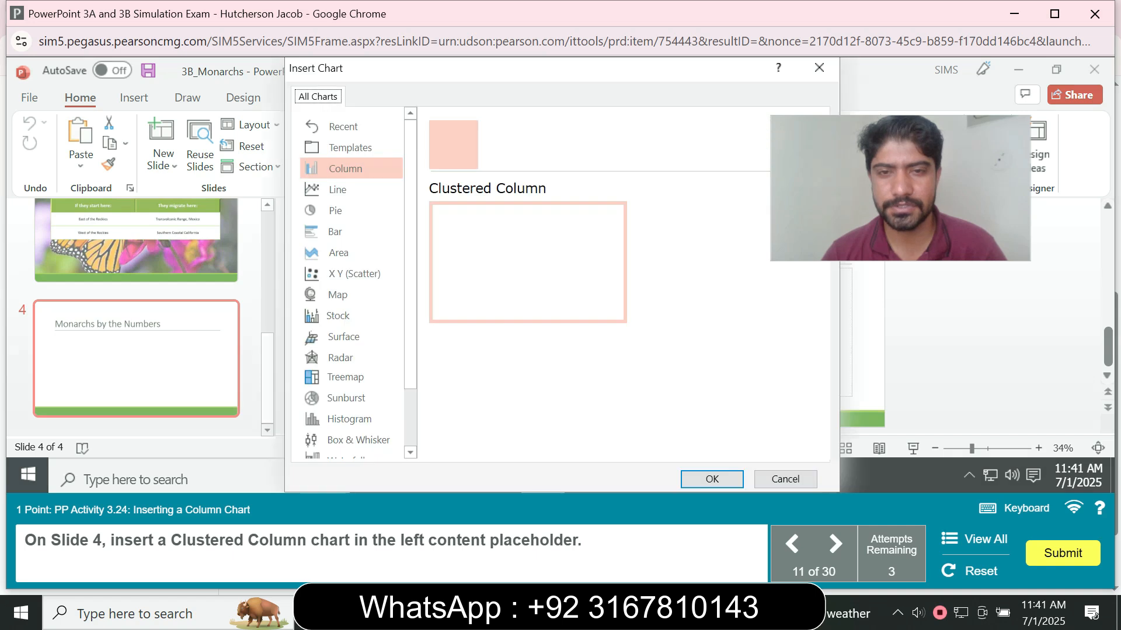
{"action": "left_click", "coordinate": [712, 479]}
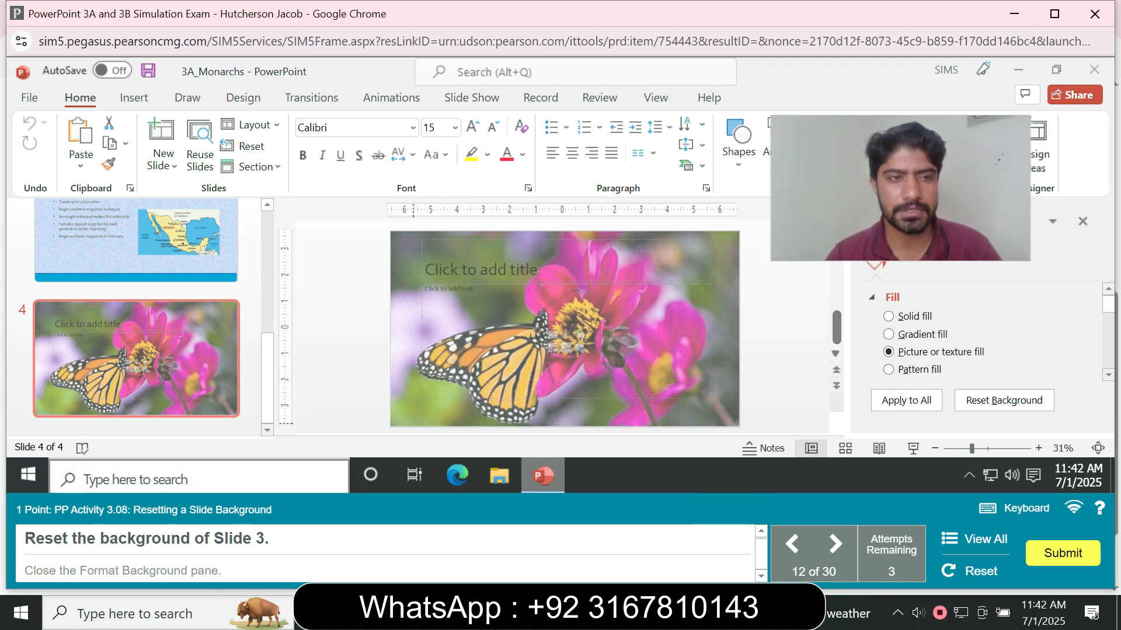
- Reset slide 3's background and close the Format Background pane
{"action": "left_click", "coordinate": [136, 244]}
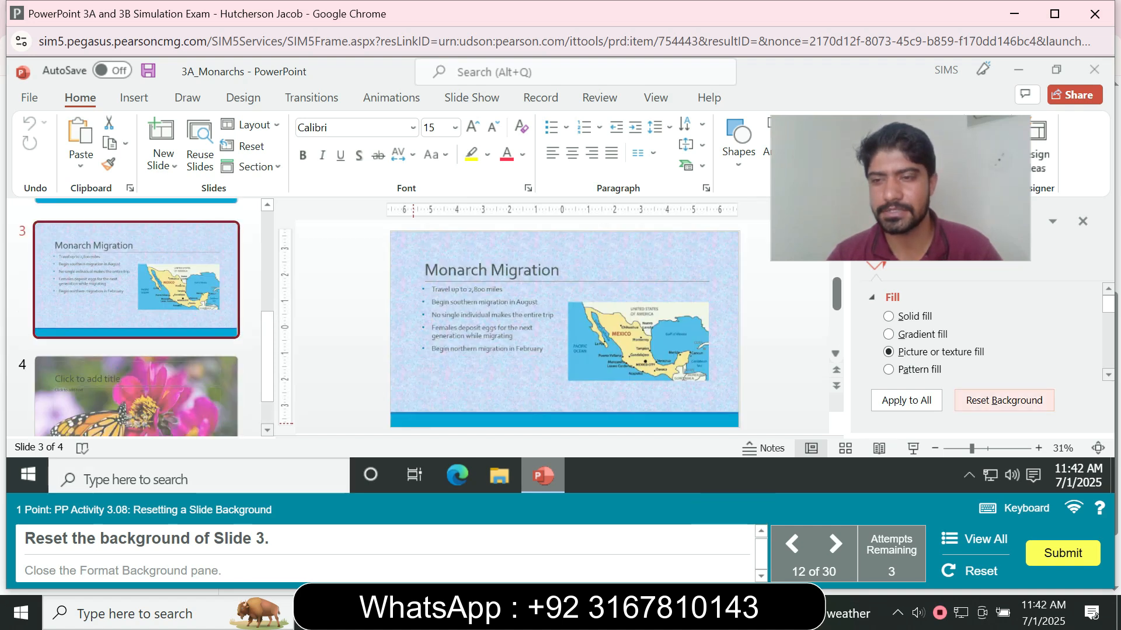
{"action": "left_click", "coordinate": [1004, 400]}
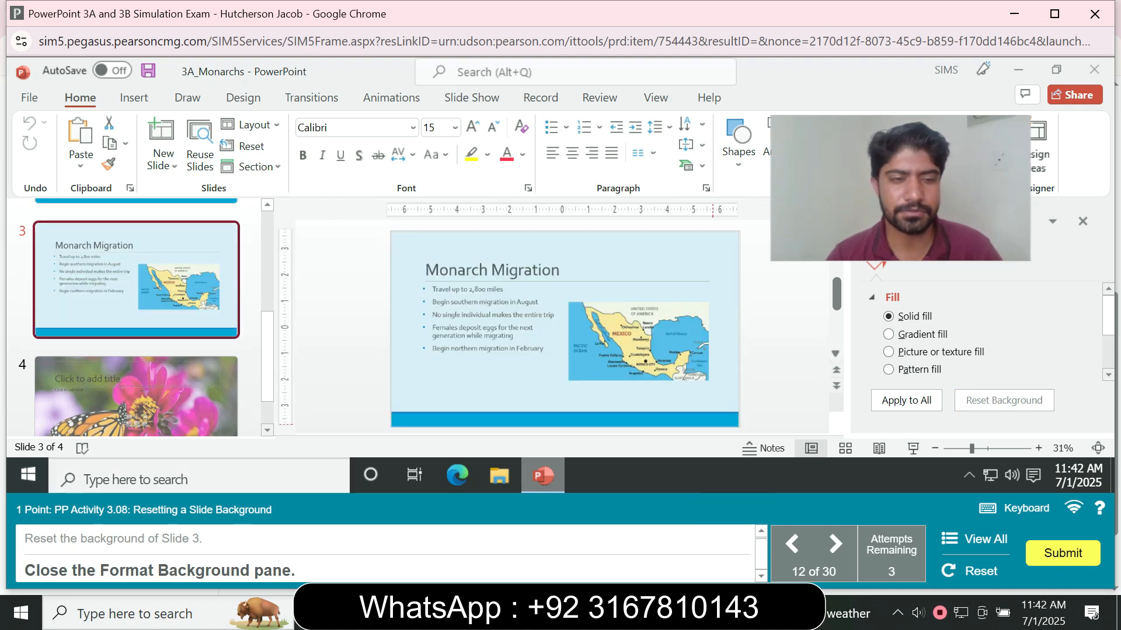
{"action": "left_click", "coordinate": [1083, 221]}
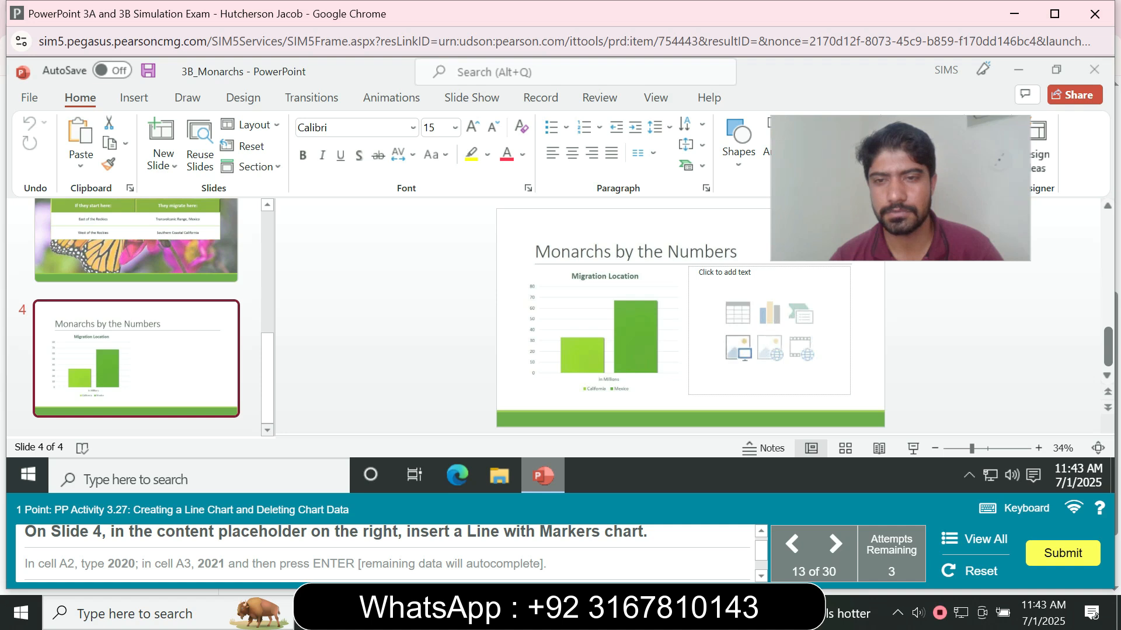
- Insert a Line with Markers chart in slide 4's right content placeholder
{"action": "left_click", "coordinate": [770, 314]}
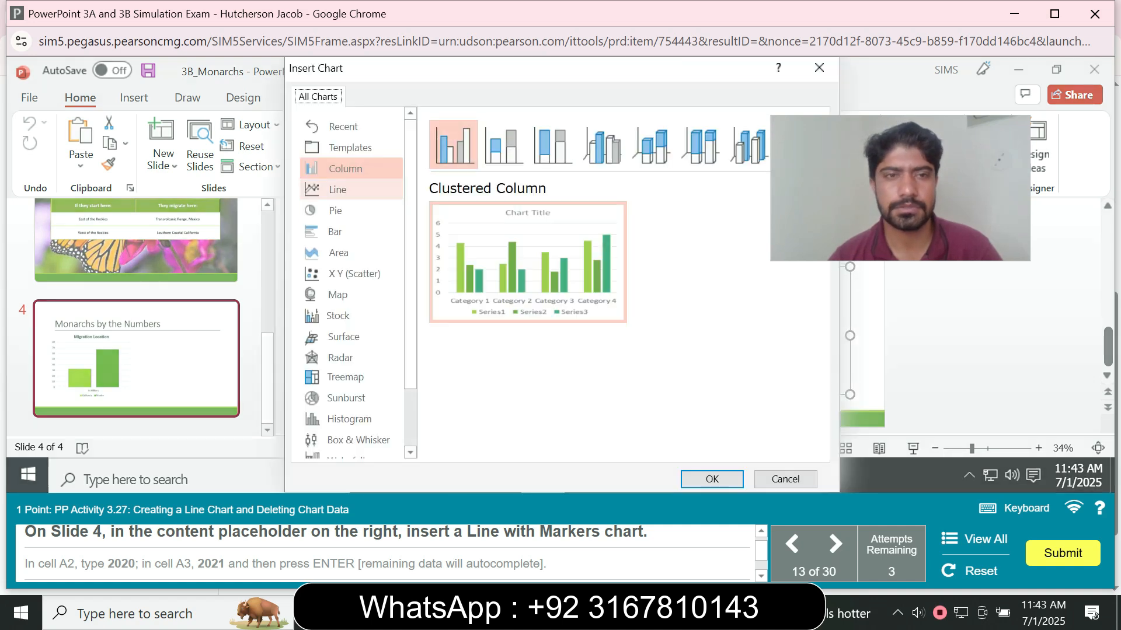
{"action": "left_click", "coordinate": [338, 189]}
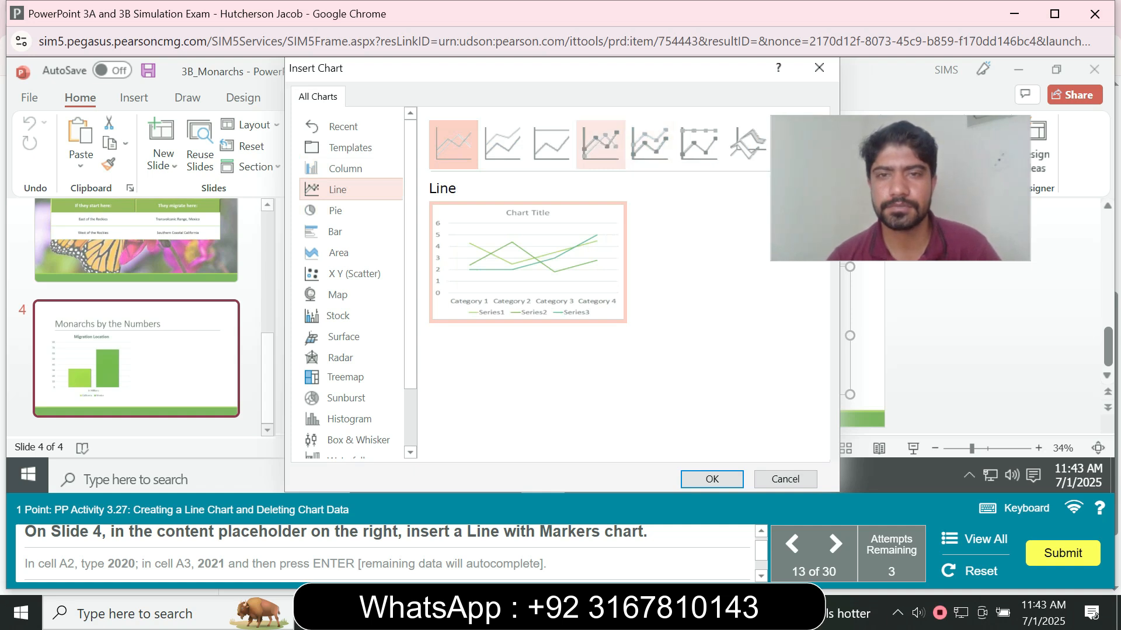
{"action": "left_click", "coordinate": [601, 144]}
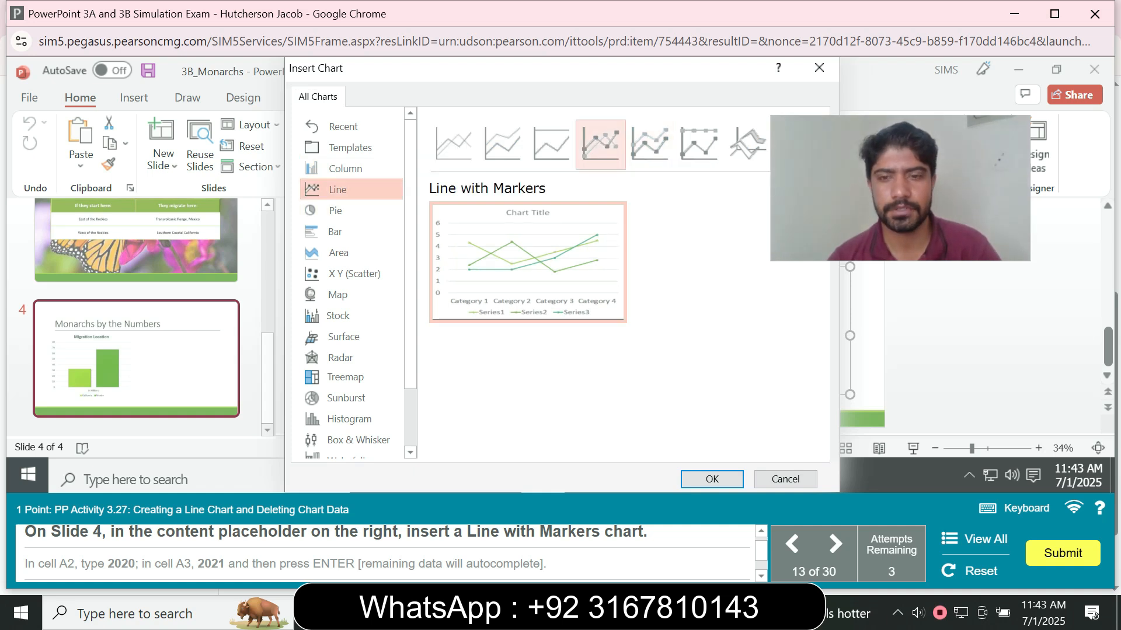
{"action": "left_click", "coordinate": [712, 479]}
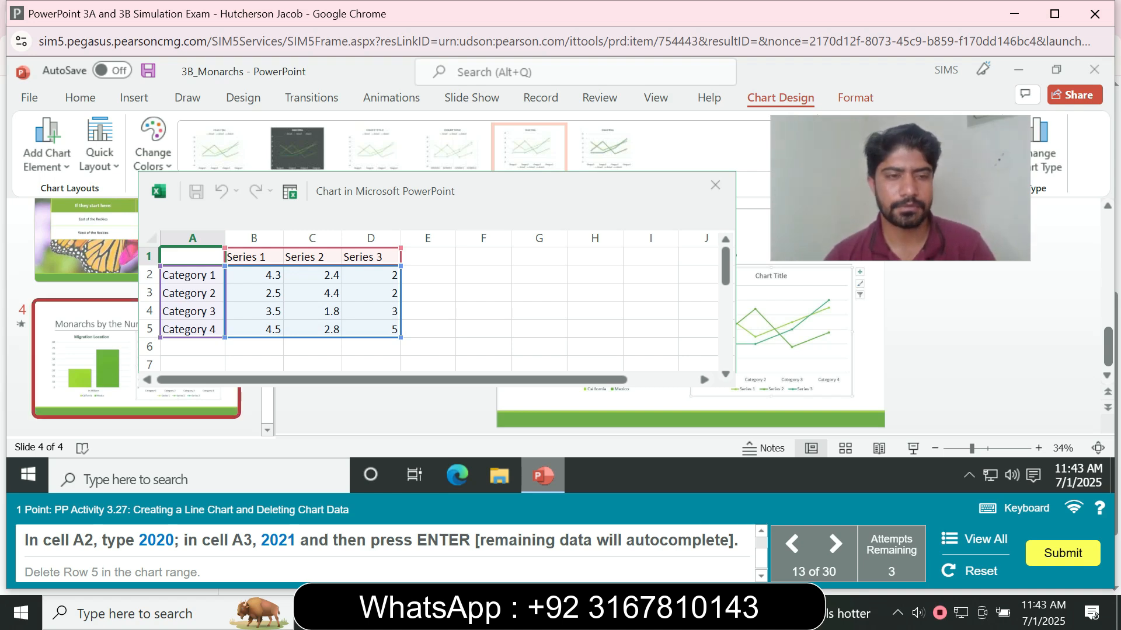
- Enter 2020 in cell A2 and 2021 in cell A3 of the line chart's data sheet
{"action": "left_click", "coordinate": [192, 275]}
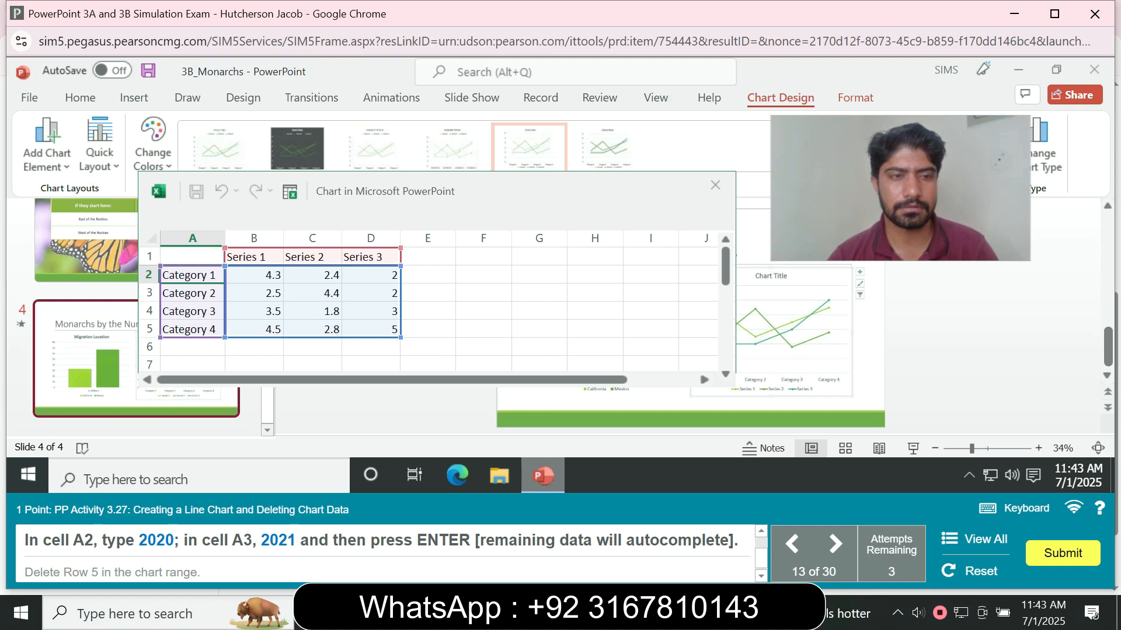
{"action": "double_click", "coordinate": [192, 275]}
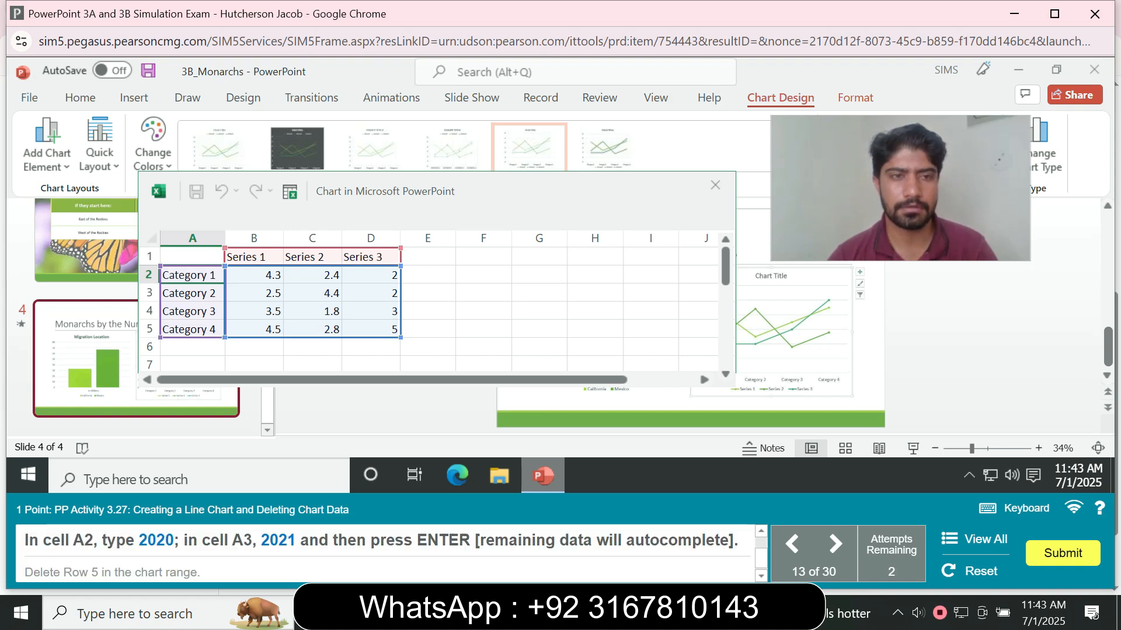
{"action": "key", "text": "BackSpace"}
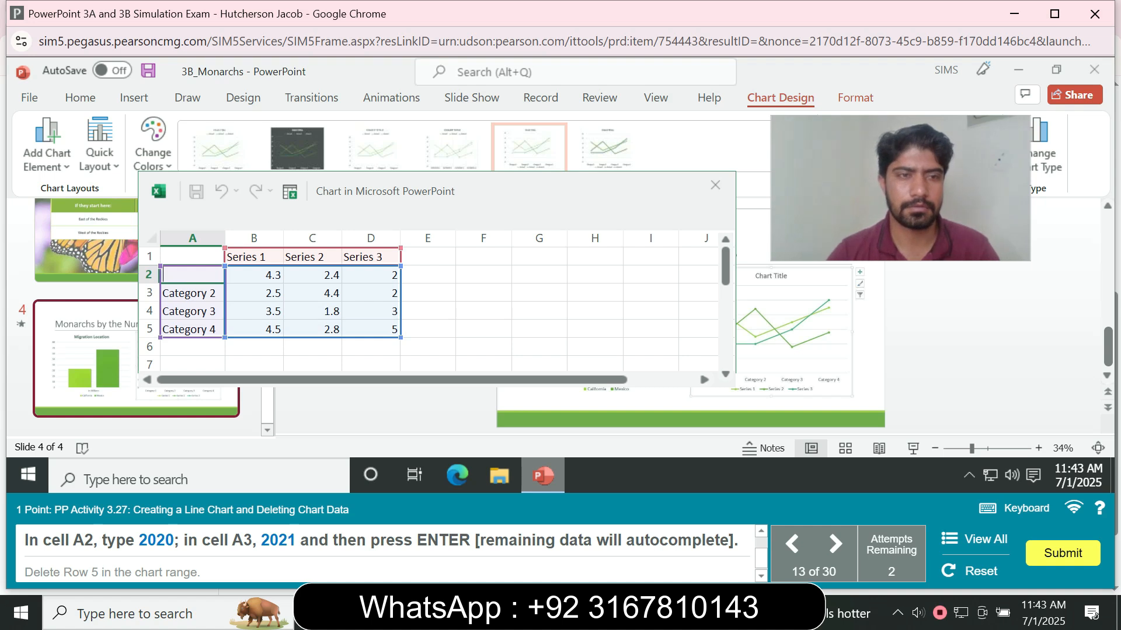
{"action": "type", "text": "2020"}
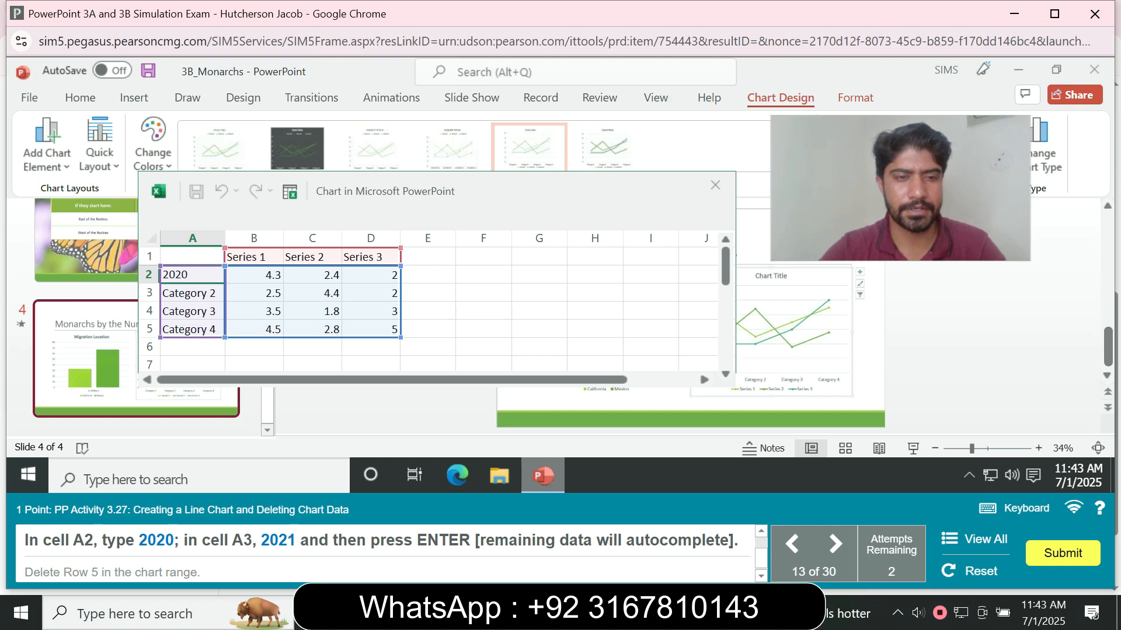
{"action": "key", "text": "Return"}
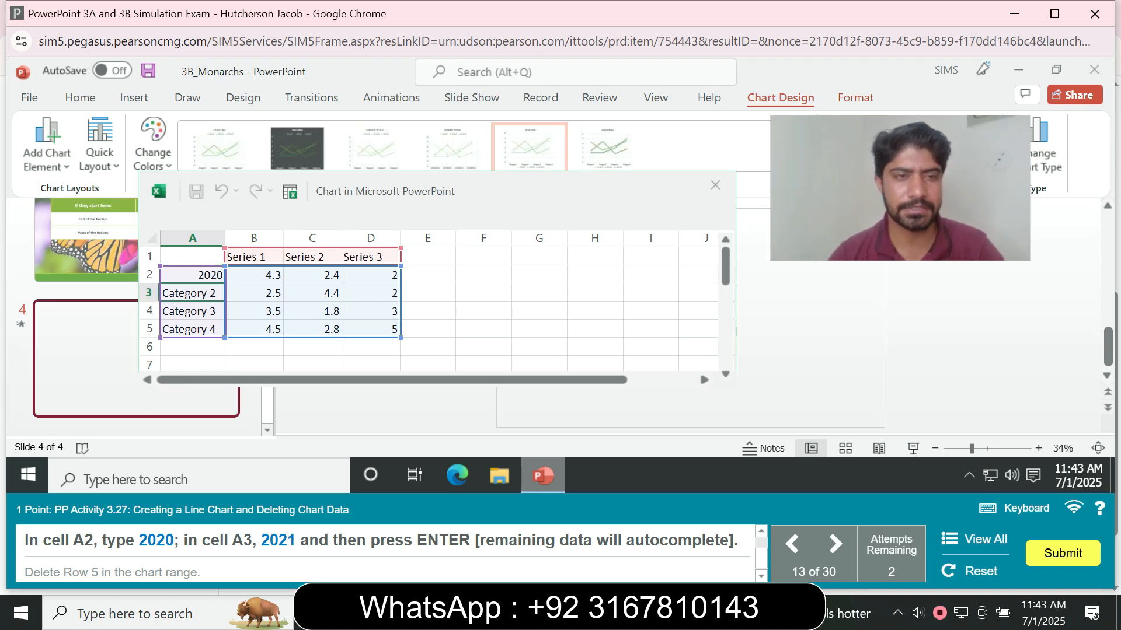
{"action": "key", "text": "BackSpace"}
{"action": "type", "text": "2021"}
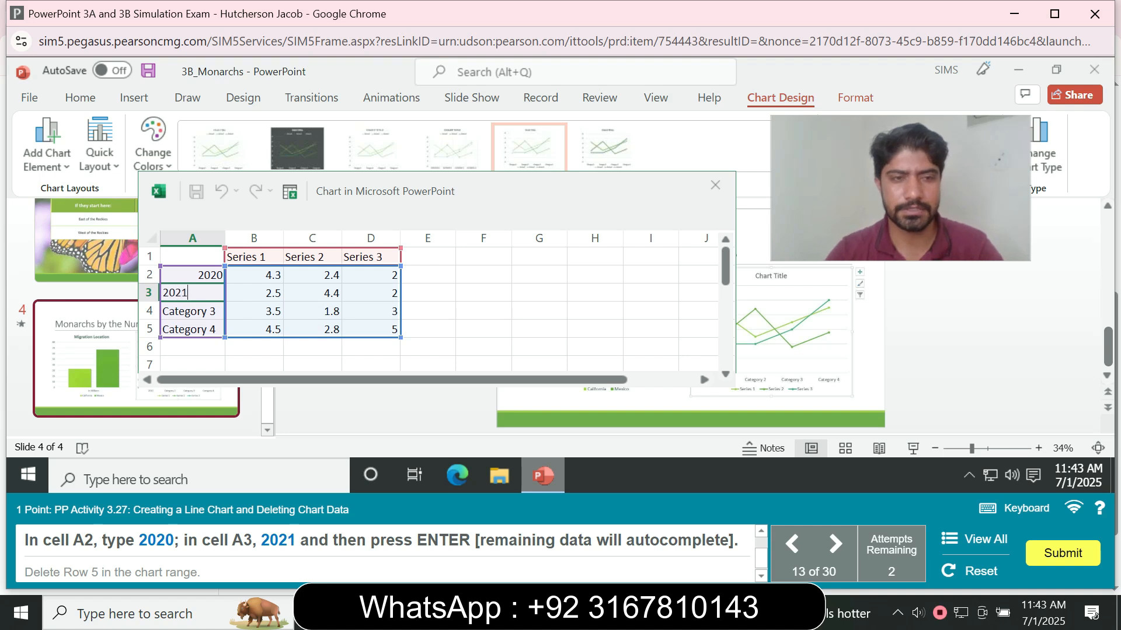
{"action": "key", "text": "Return"}
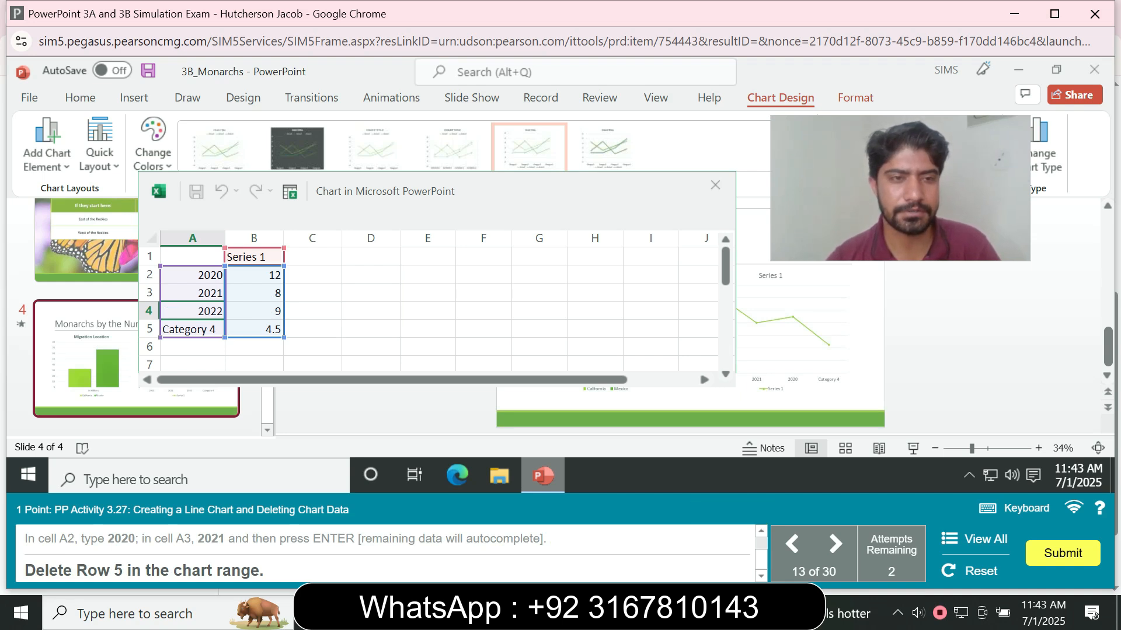
- Delete row 5 from the chart data range
{"action": "left_click", "coordinate": [150, 329]}
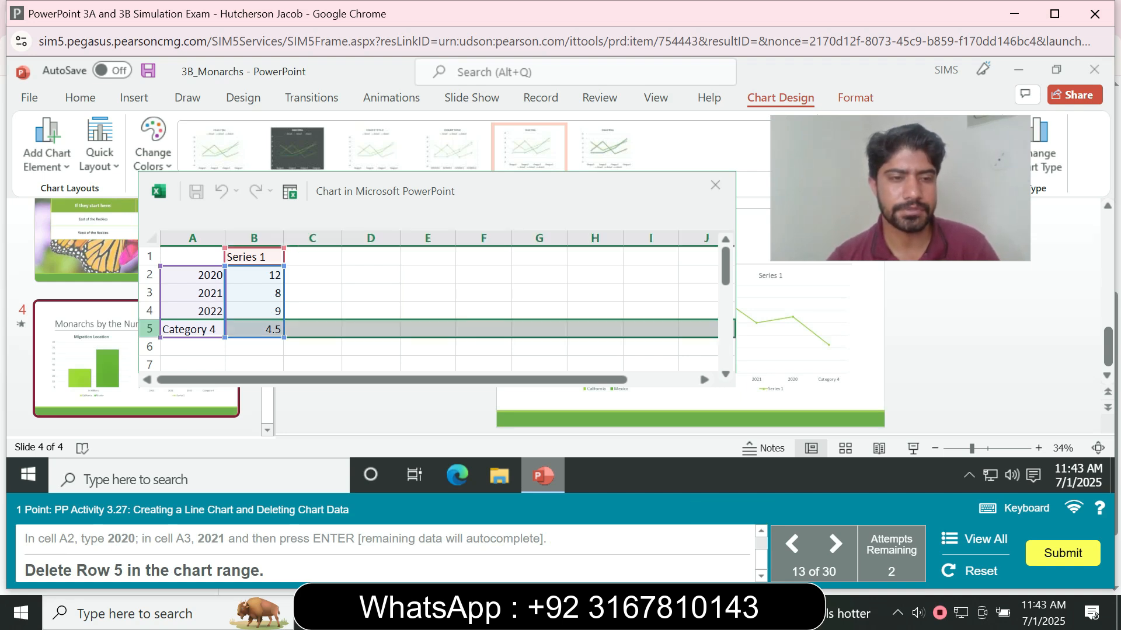
{"action": "right_click", "coordinate": [153, 329]}
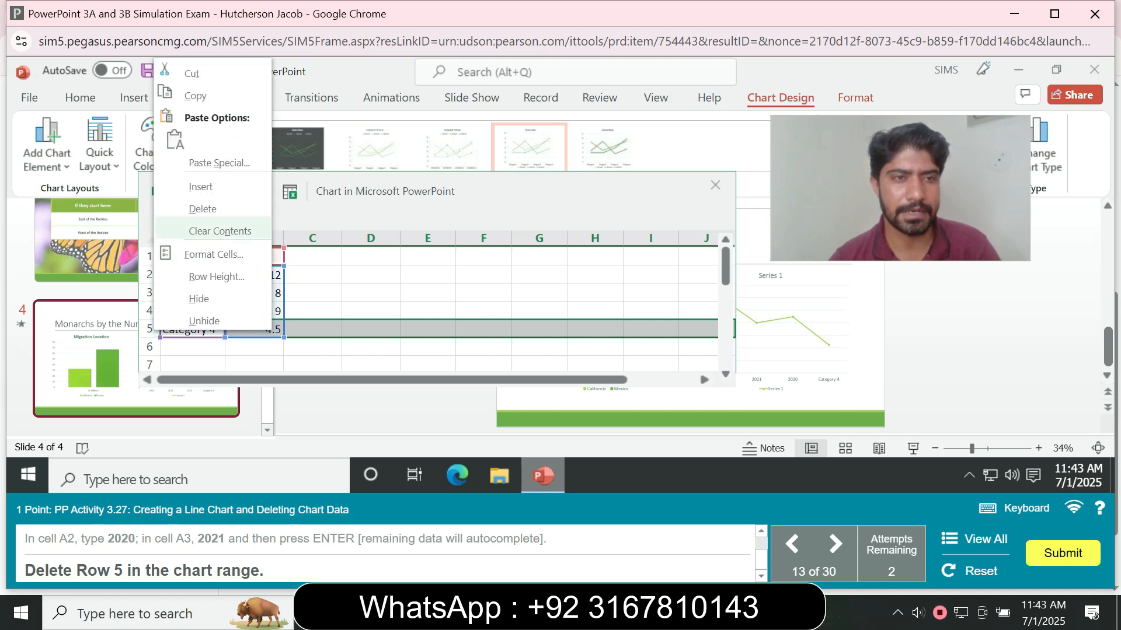
{"action": "left_click", "coordinate": [203, 209]}
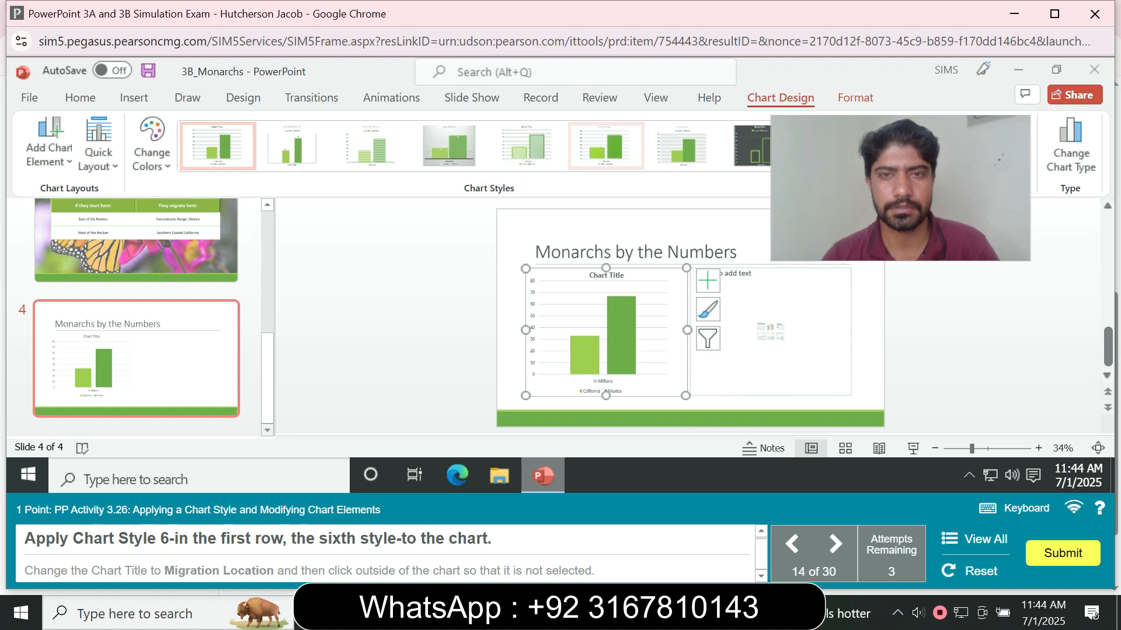
- Apply Chart Style 6 to slide 4's column chart and change its chart title to Migration Location
{"action": "left_click", "coordinate": [605, 146]}
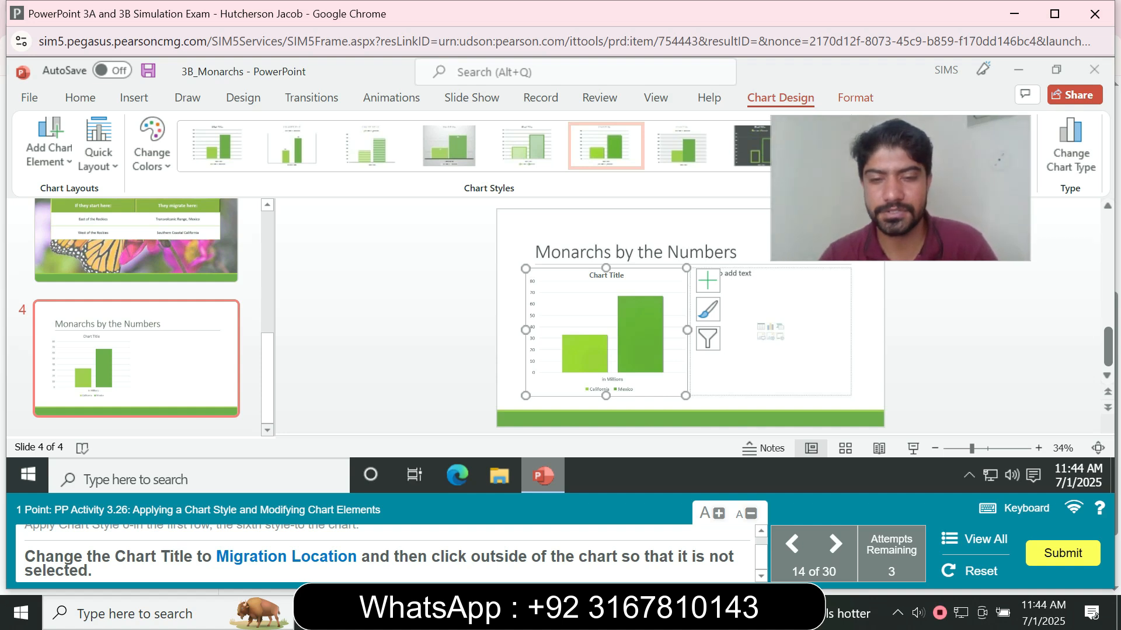
{"action": "left_click", "coordinate": [606, 275]}
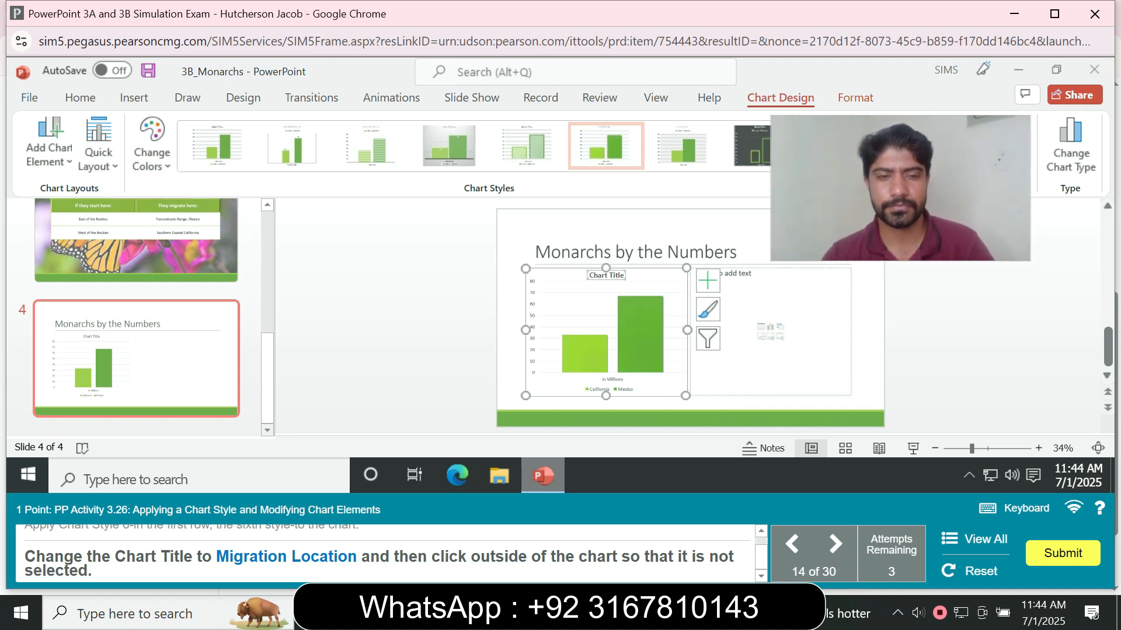
{"action": "type", "text": "M"}
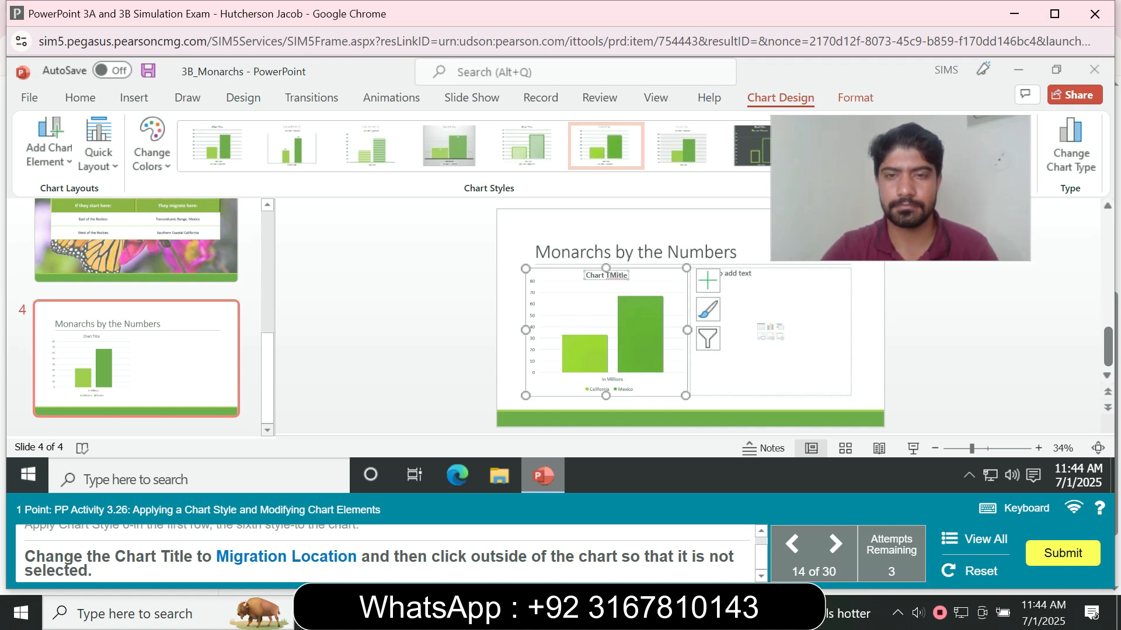
{"action": "key", "text": "BackSpace"}
{"action": "key", "text": "BackSpace"}
{"action": "key", "text": "BackSpace"}
{"action": "key", "text": "BackSpace"}
{"action": "key", "text": "BackSpace"}
{"action": "key", "text": "BackSpace"}
{"action": "key", "text": "BackSpace"}
{"action": "key", "text": "BackSpace"}
{"action": "key", "text": "BackSpace"}
{"action": "key", "text": "BackSpace"}
{"action": "key", "text": "BackSpace"}
{"action": "key", "text": "BackSpace"}
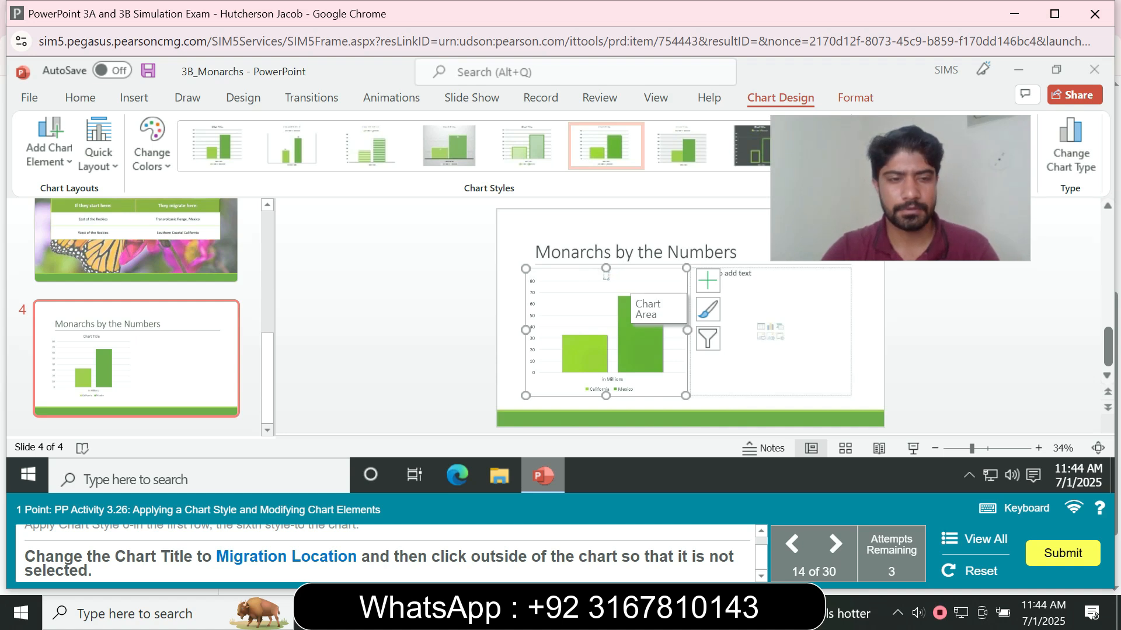
{"action": "type", "text": "Mi"}
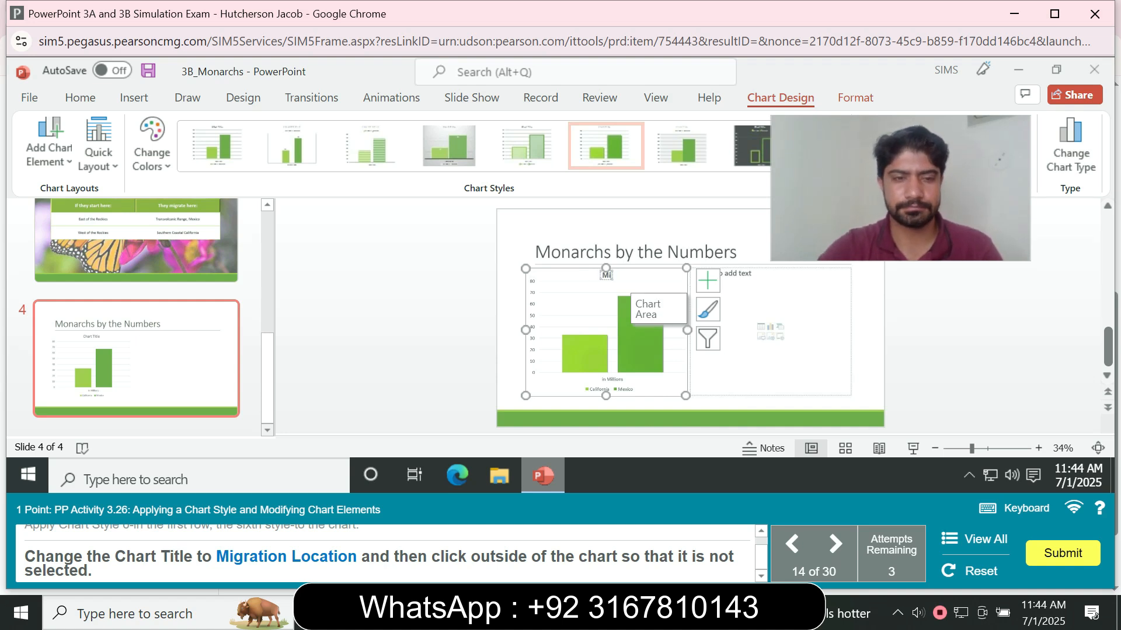
{"action": "type", "text": "gr"}
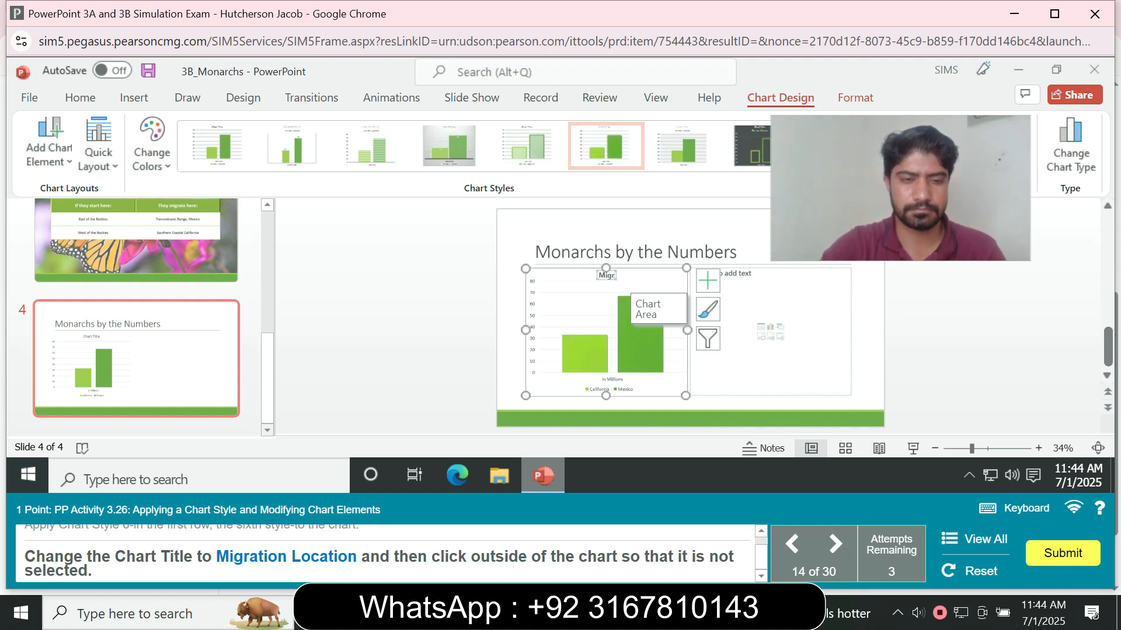
{"action": "type", "text": "ation"}
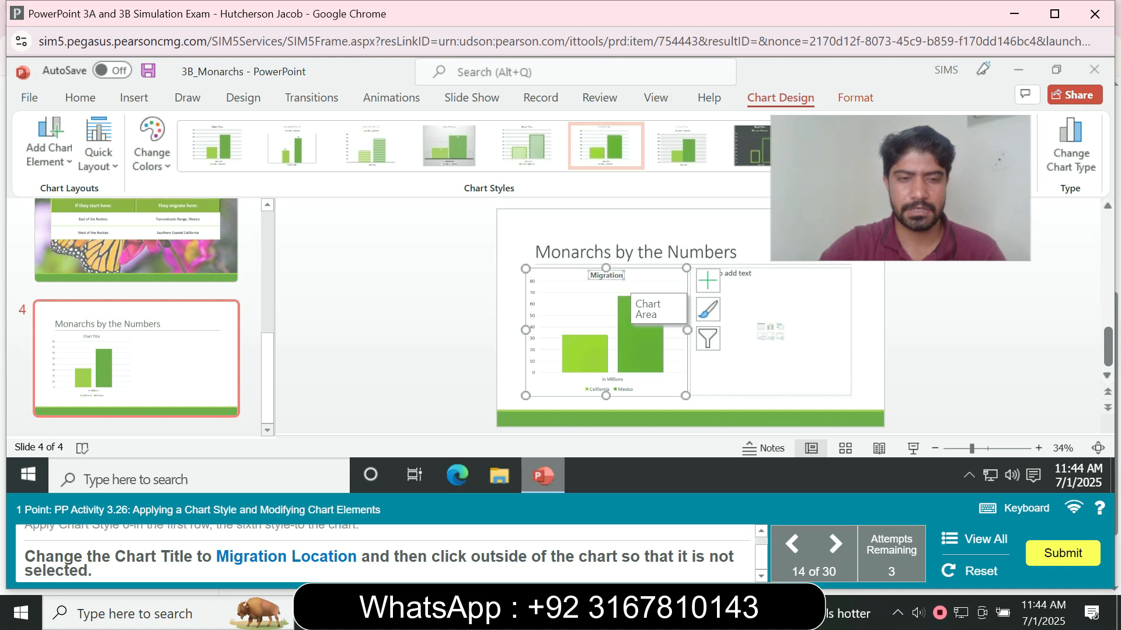
{"action": "type", "text": " Lo"}
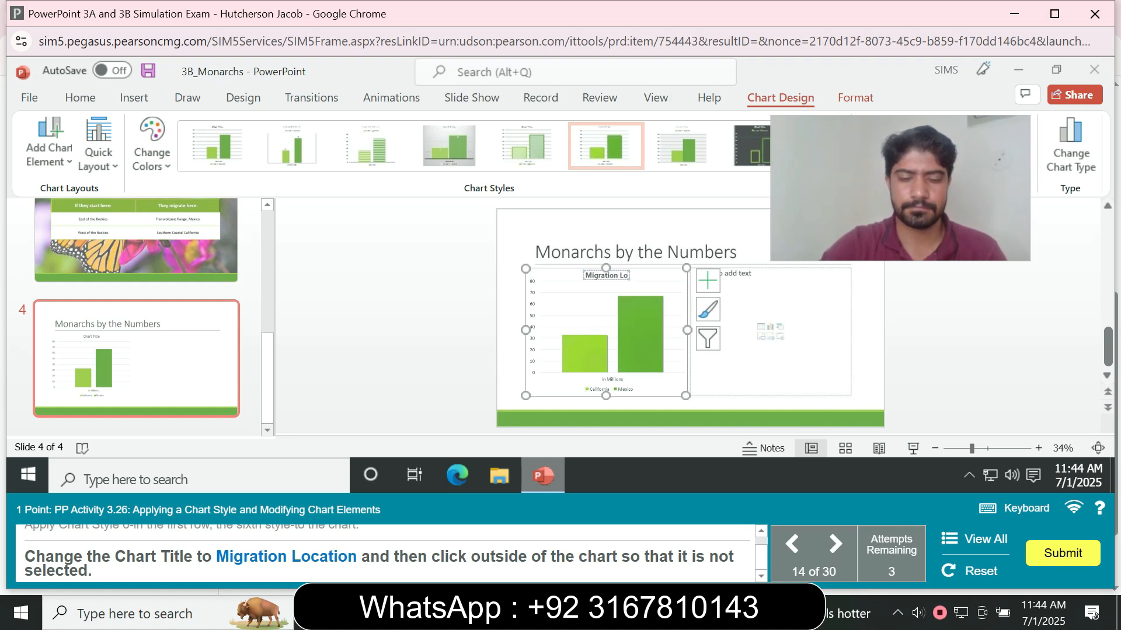
{"action": "type", "text": "cation"}
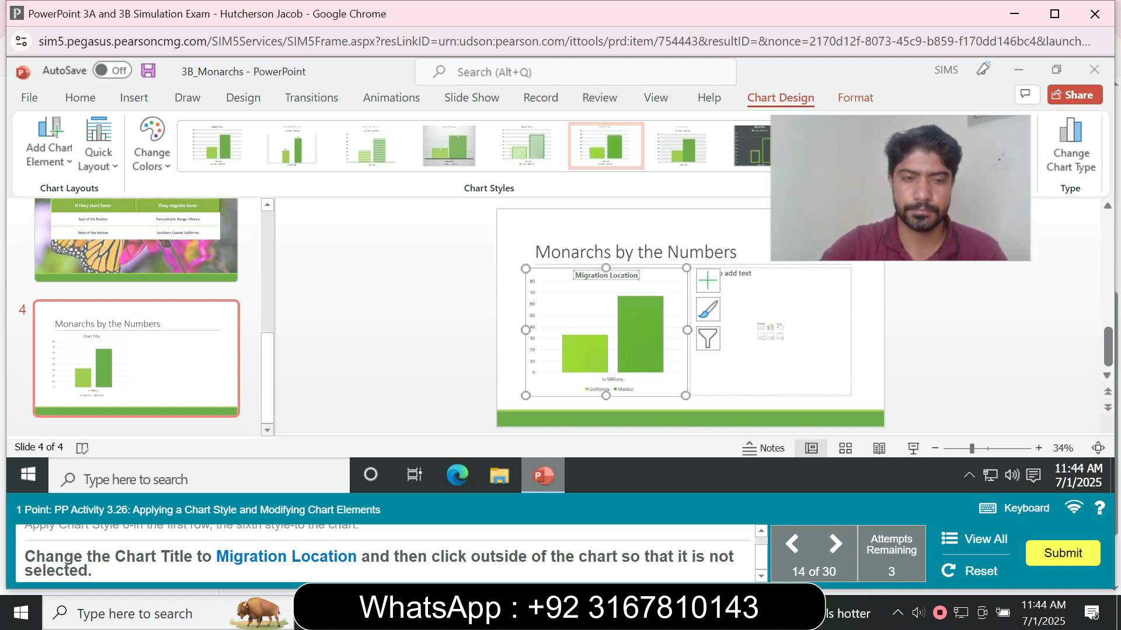
{"action": "left_click", "coordinate": [396, 326]}
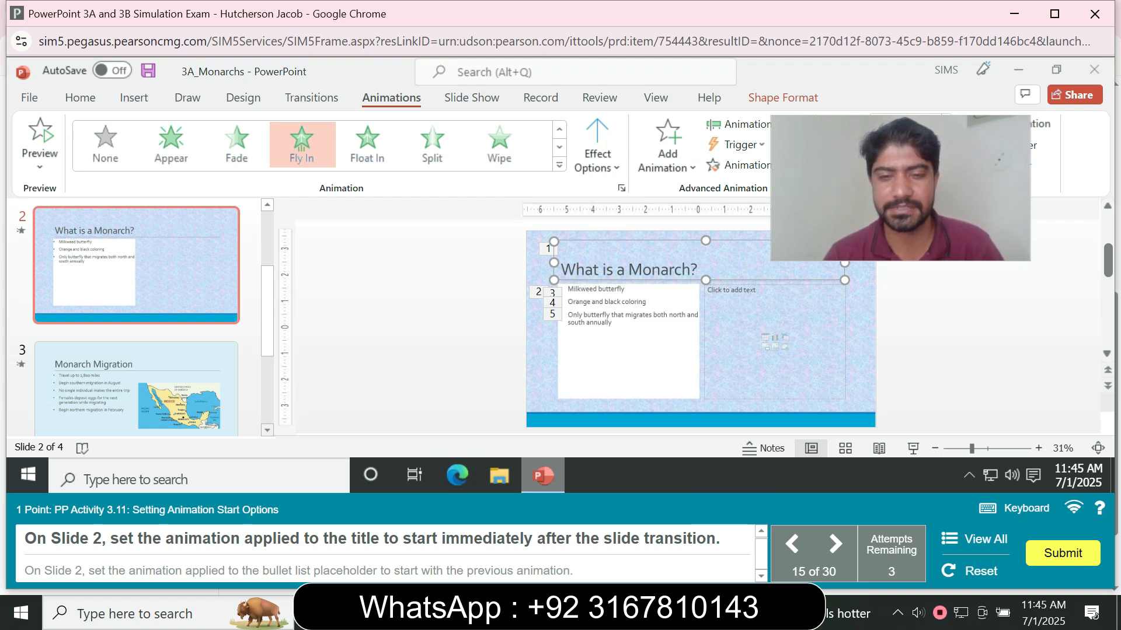
- Set the animation on slide 2's title to start After Previous
{"action": "left_click", "coordinate": [136, 266]}
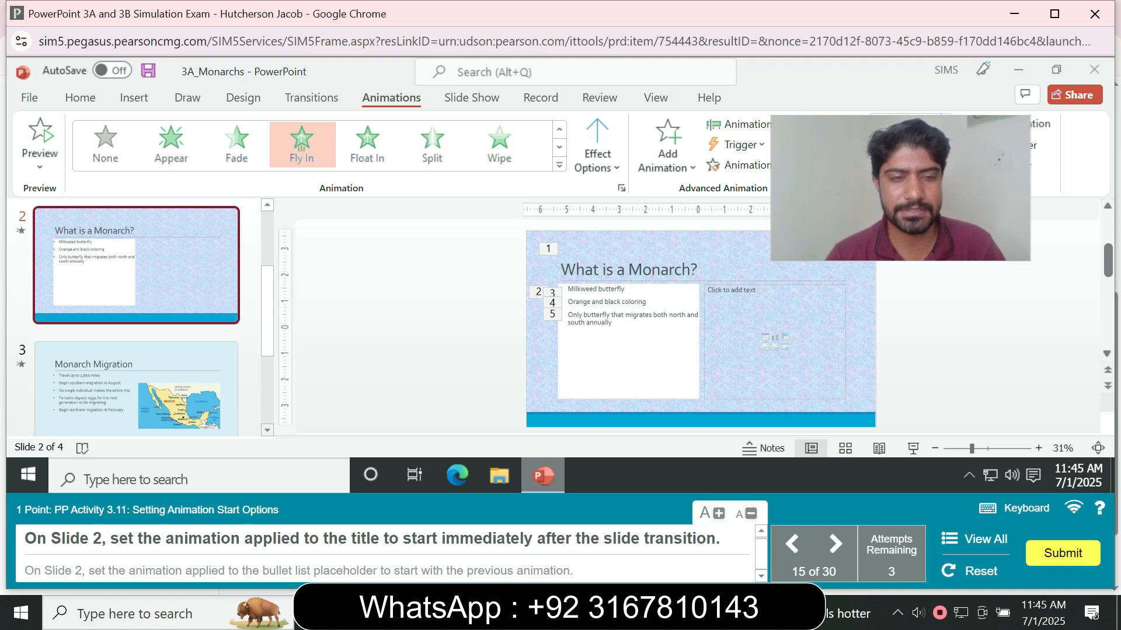
{"action": "left_click", "coordinate": [555, 266]}
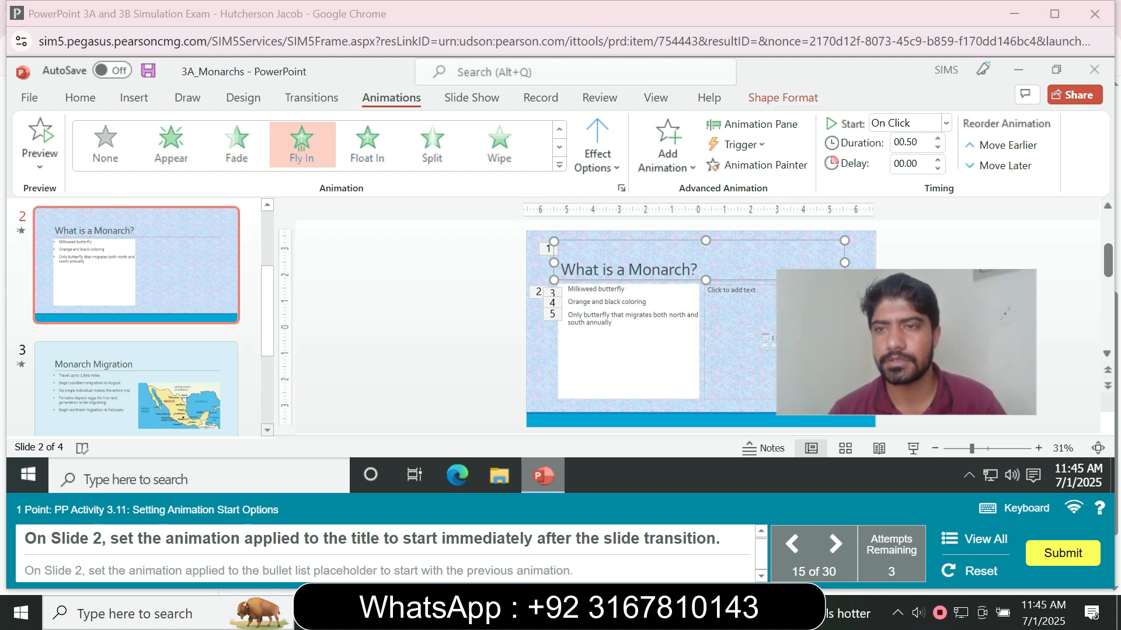
{"action": "left_click", "coordinate": [945, 123]}
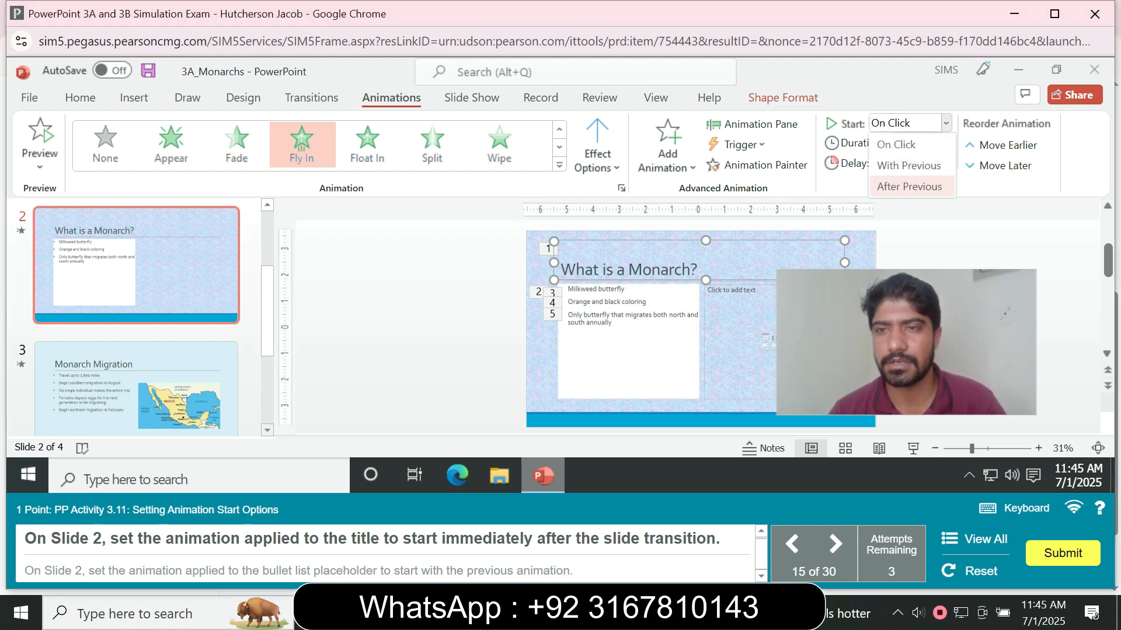
{"action": "left_click", "coordinate": [910, 187]}
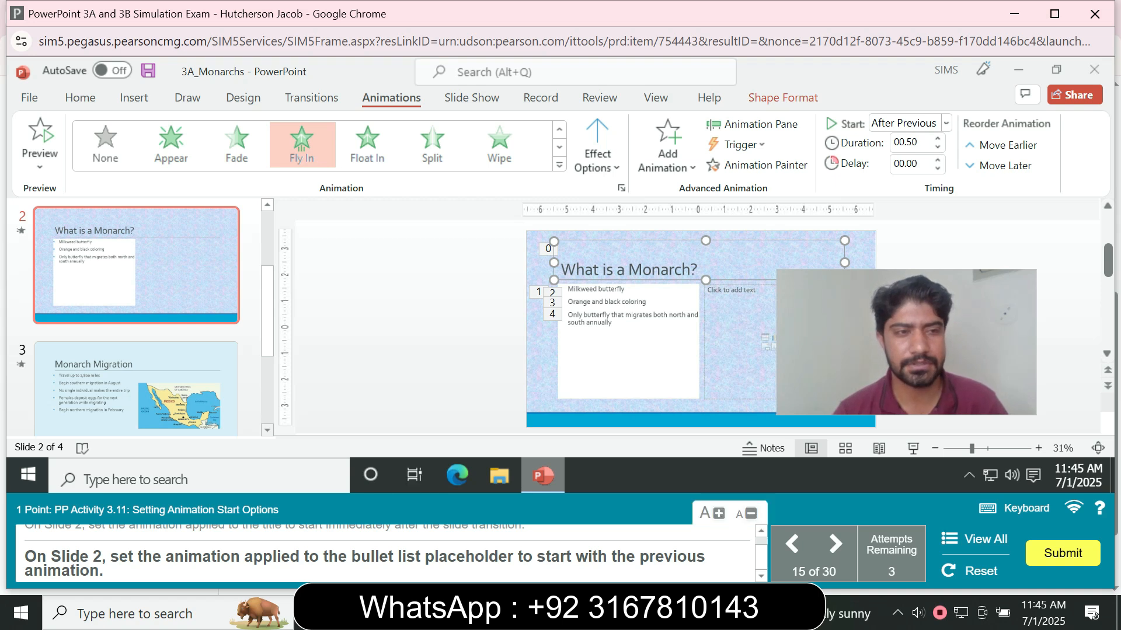
- Set the animation on slide 2's bullet list placeholder to start With Previous
{"action": "left_click", "coordinate": [137, 280]}
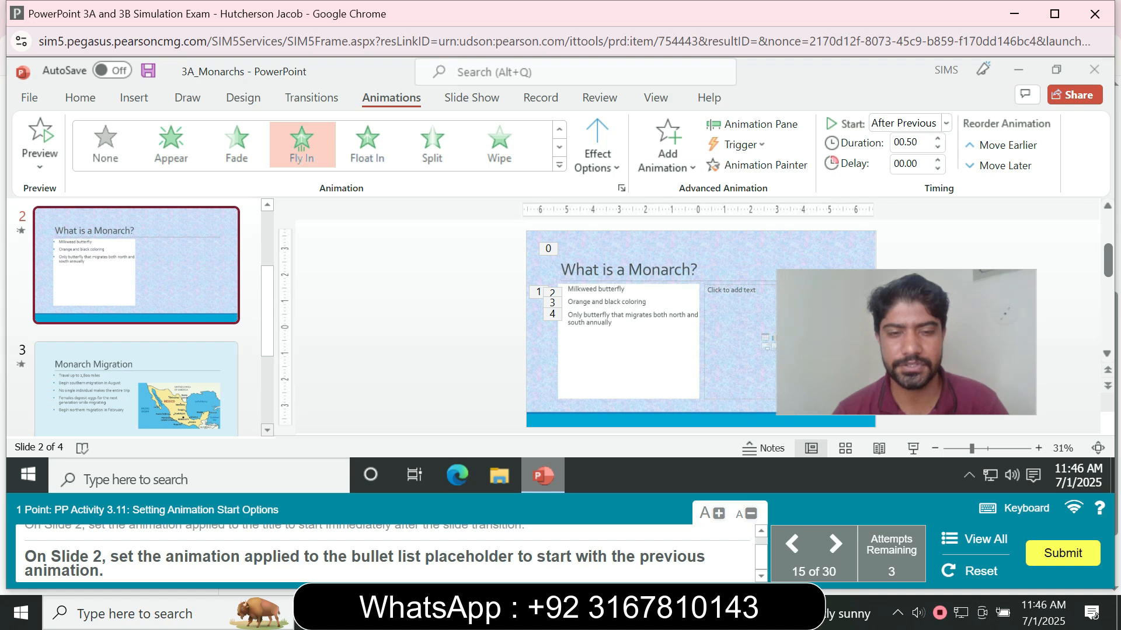
{"action": "left_click", "coordinate": [554, 361]}
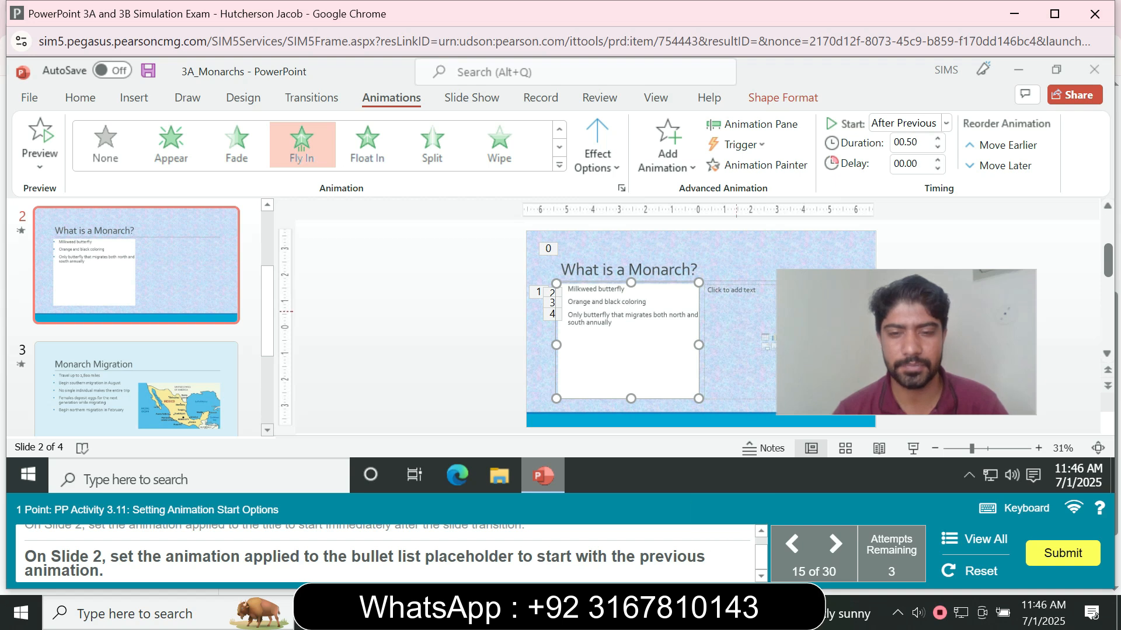
{"action": "left_click", "coordinate": [946, 123]}
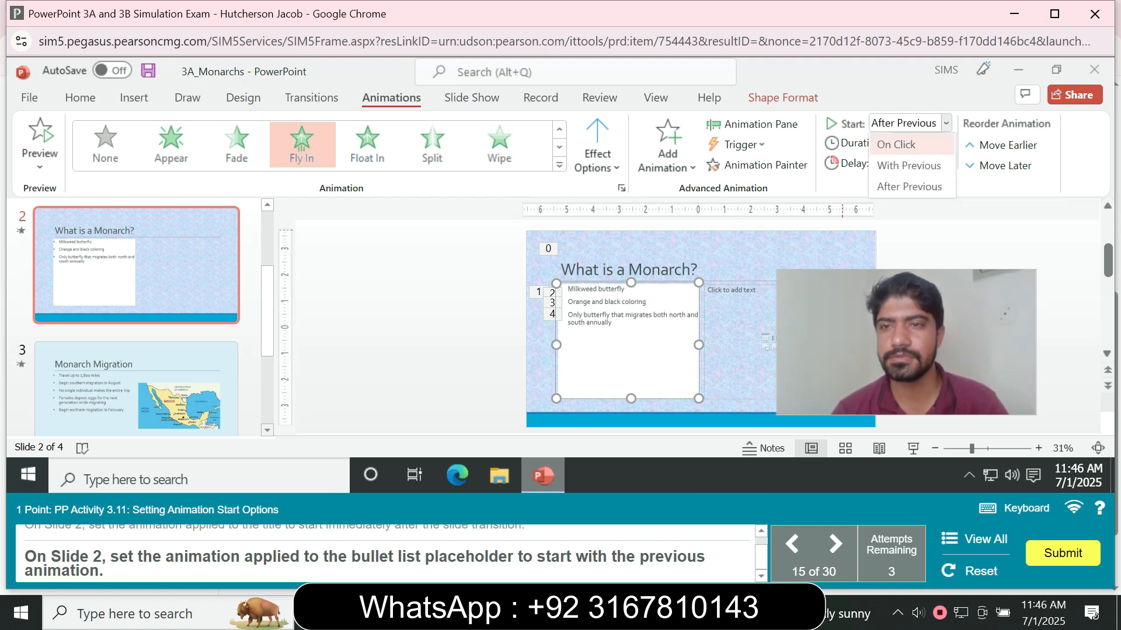
{"action": "left_click", "coordinate": [910, 187]}
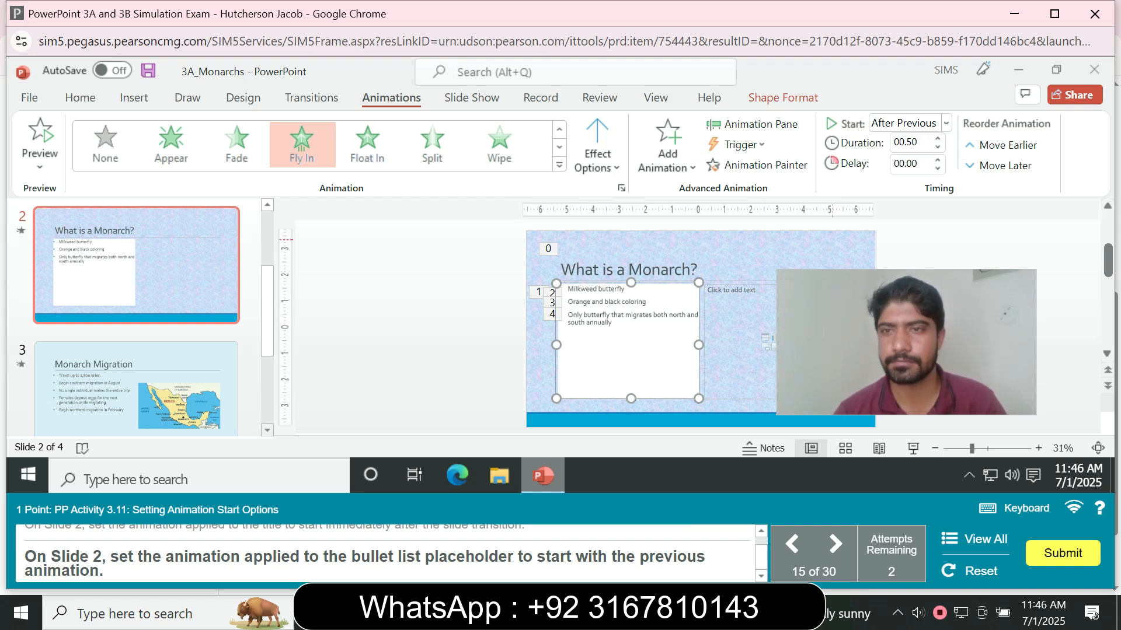
{"action": "left_click", "coordinate": [946, 123]}
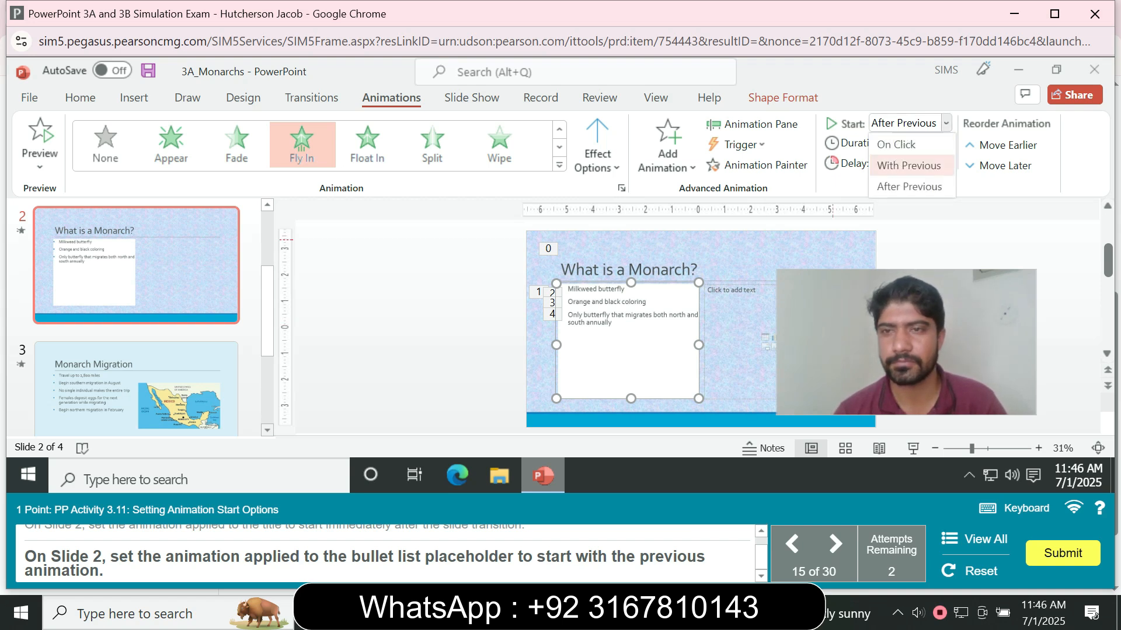
{"action": "left_click", "coordinate": [909, 165]}
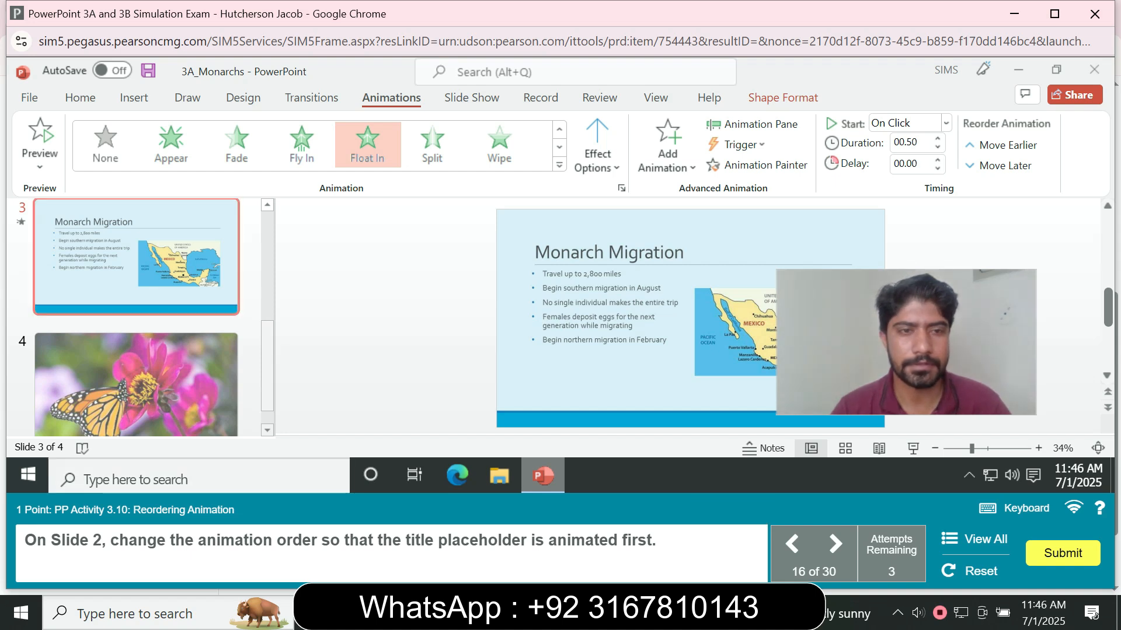
- Move slide 2's title animation earlier so the title animates first
{"action": "left_click_drag", "start_coordinate": [267, 351], "coordinate": [267, 266]}
{"action": "left_click", "coordinate": [152, 342]}
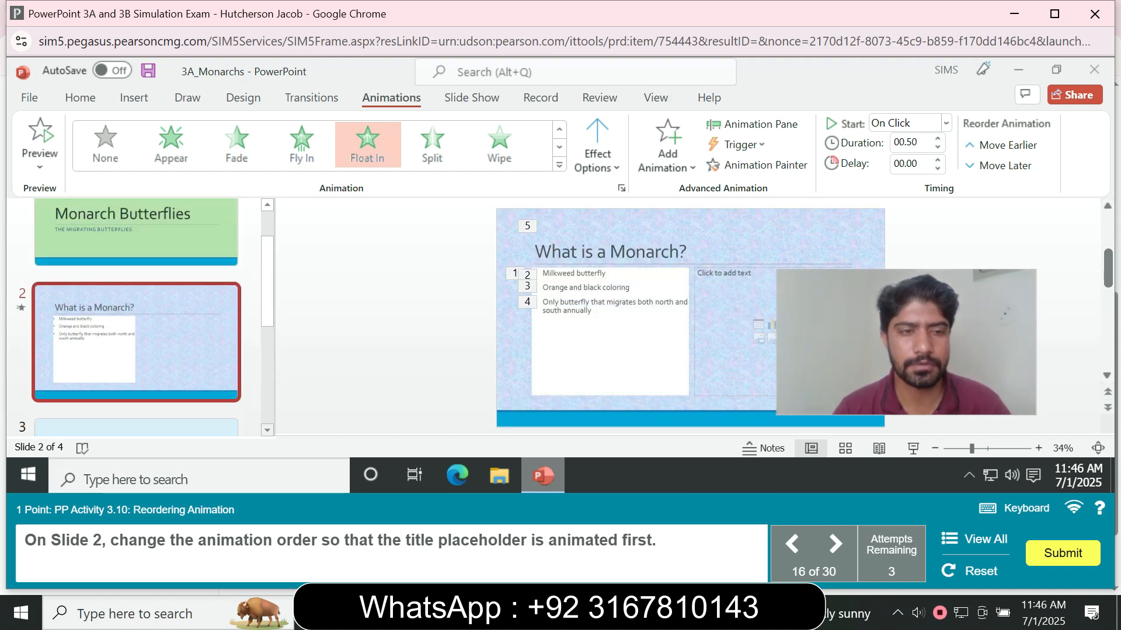
{"action": "left_click", "coordinate": [598, 251]}
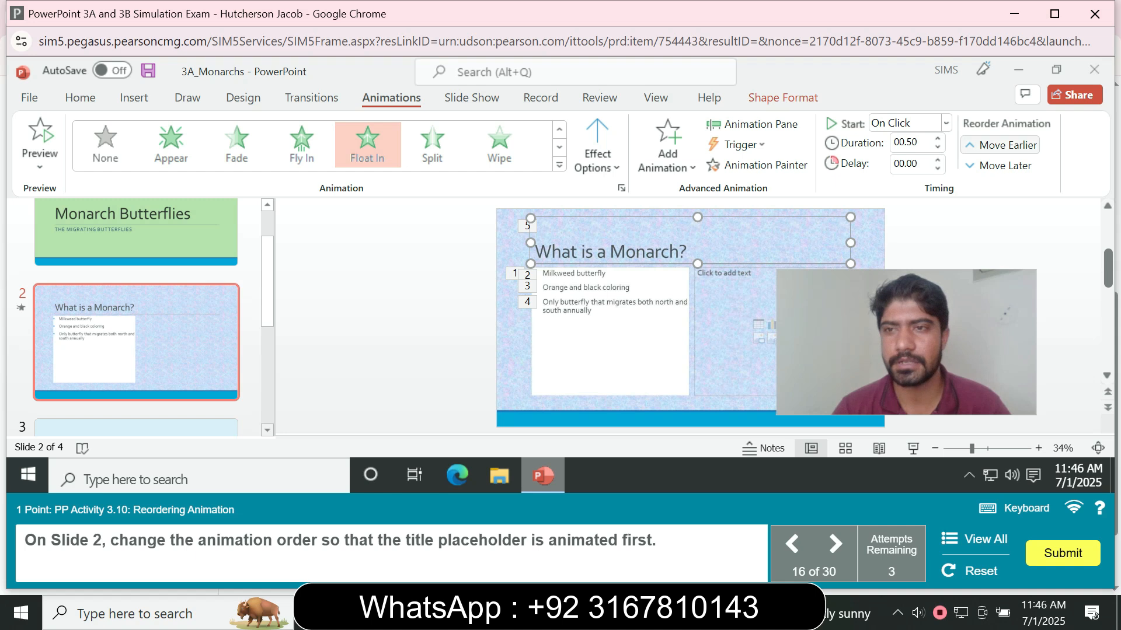
{"action": "left_click", "coordinate": [1002, 145]}
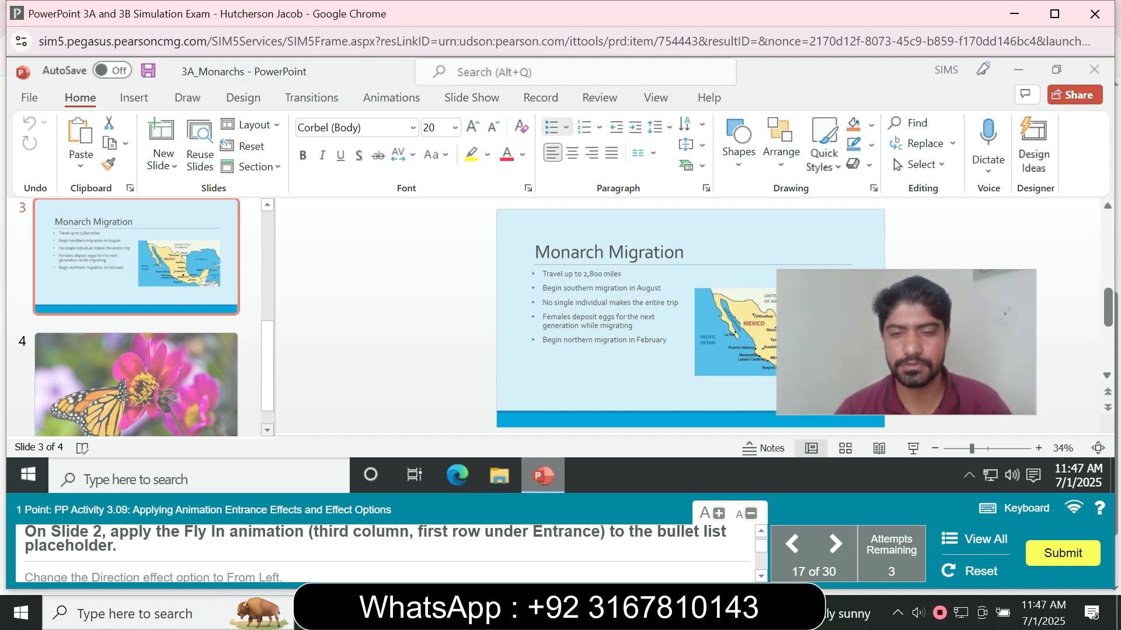
- Apply the Fly In animation to slide 2's bullet list placeholder and set its direction to From Left
{"action": "left_click_drag", "start_coordinate": [267, 366], "coordinate": [268, 274]}
{"action": "left_click", "coordinate": [136, 362]}
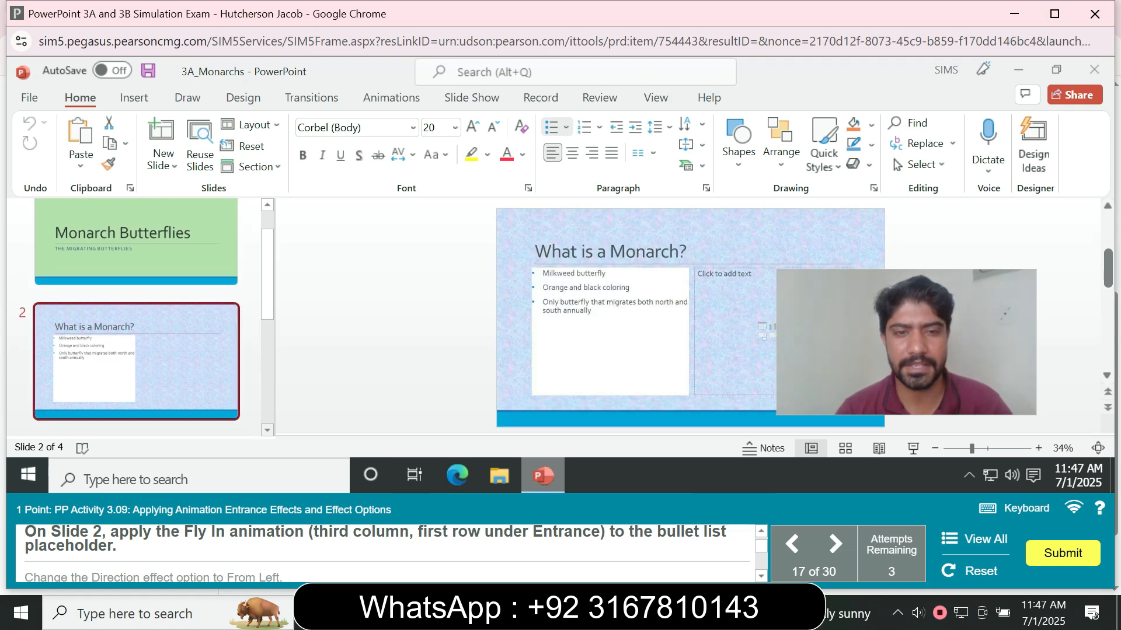
{"action": "left_click", "coordinate": [610, 331]}
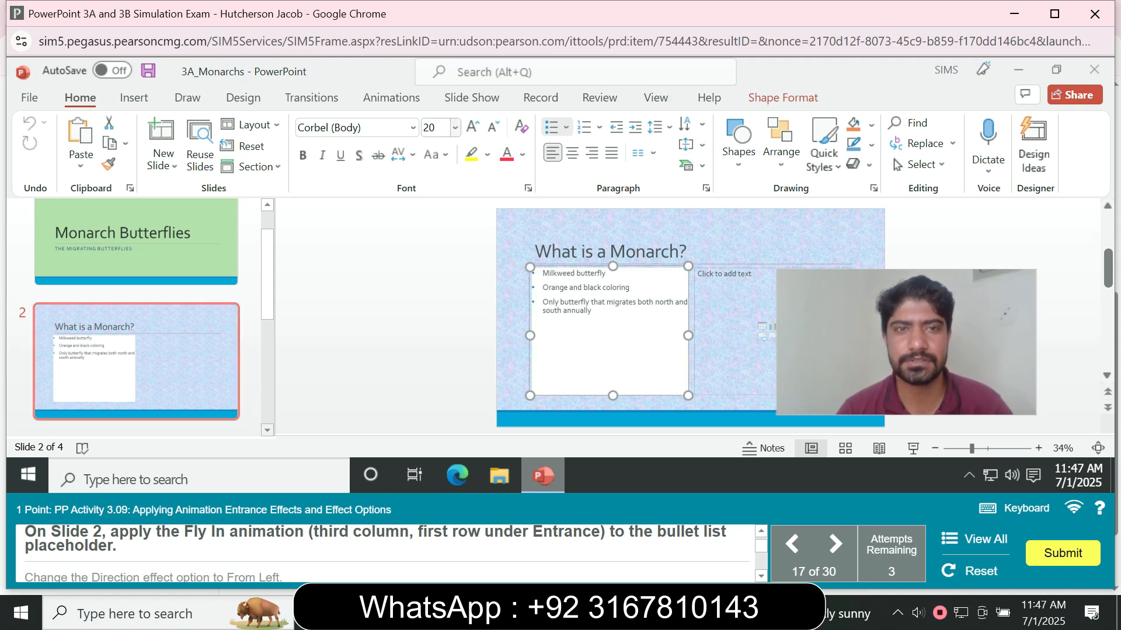
{"action": "left_click", "coordinate": [391, 97]}
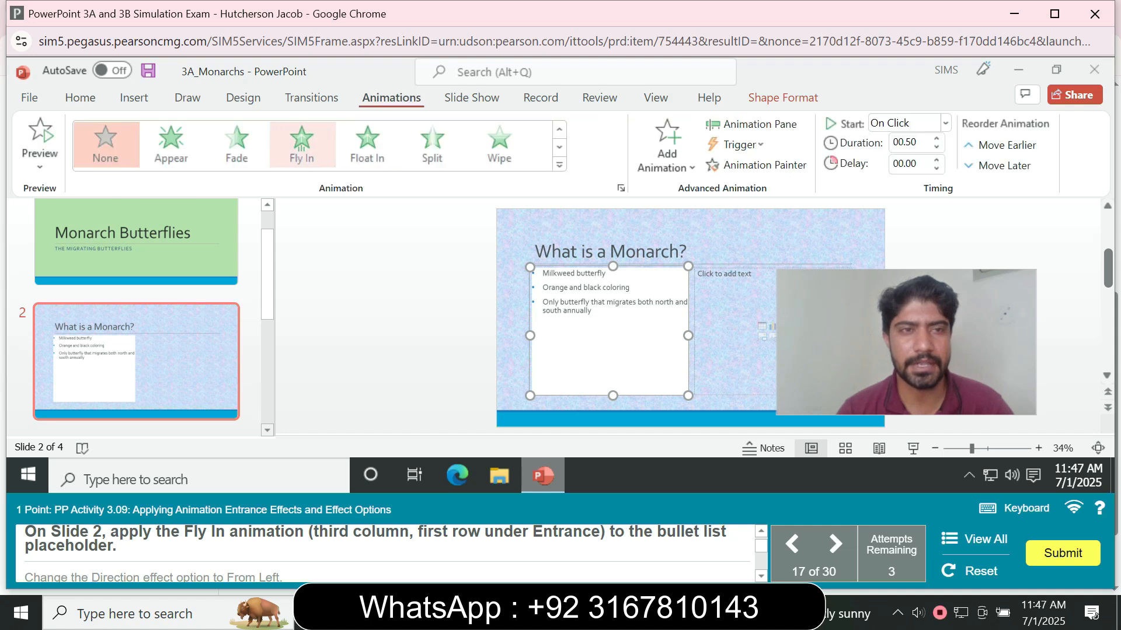
{"action": "left_click", "coordinate": [301, 143]}
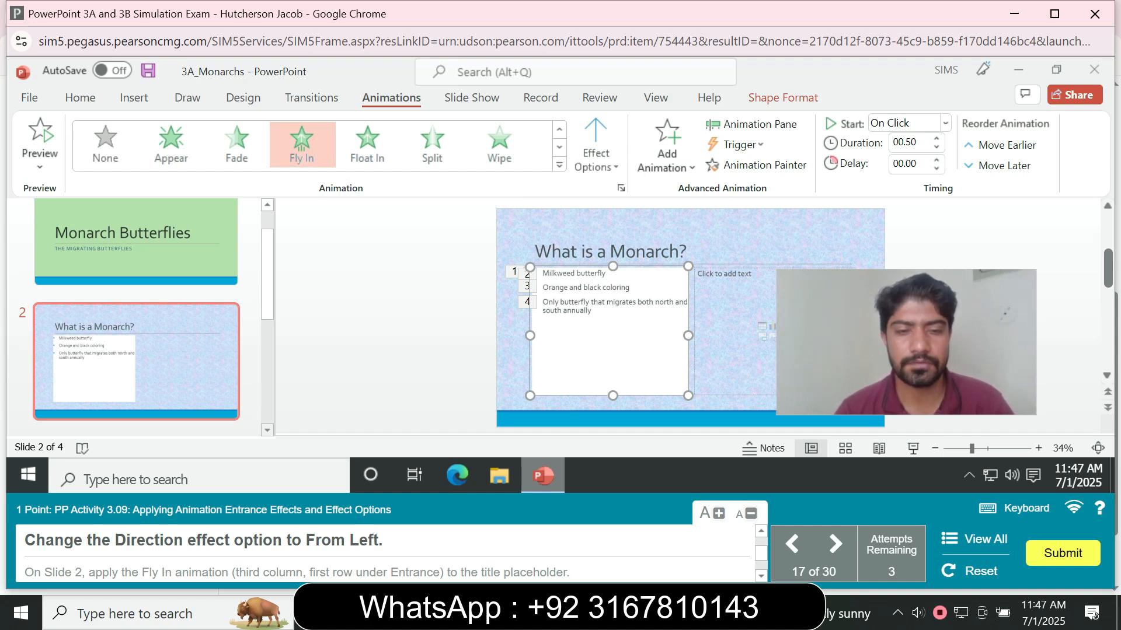
{"action": "left_click", "coordinate": [595, 146]}
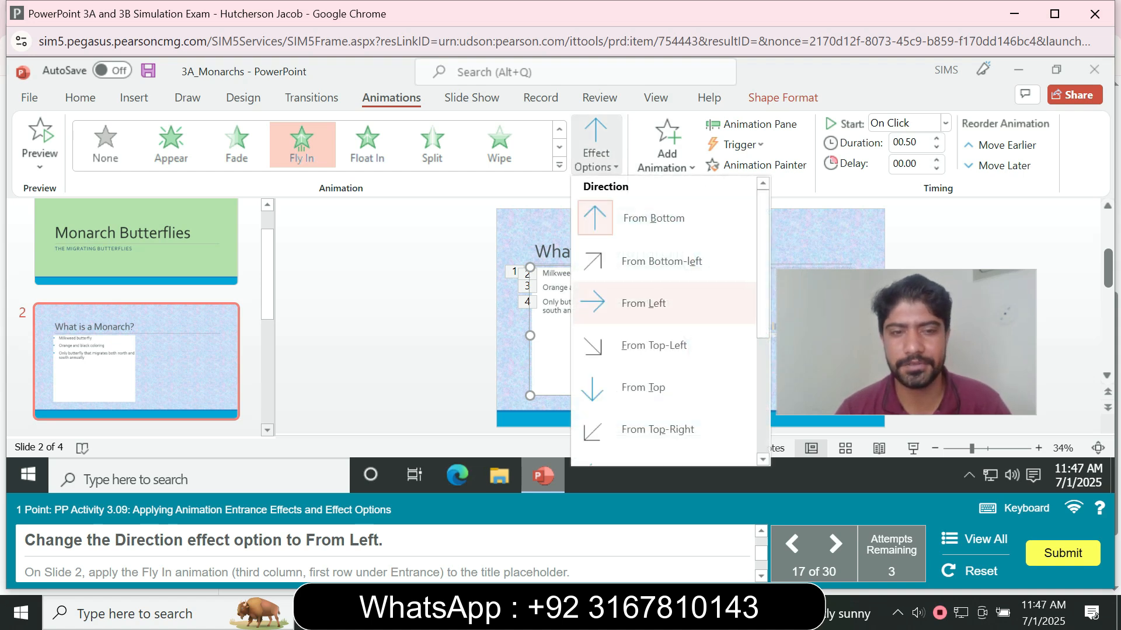
{"action": "left_click", "coordinate": [643, 303]}
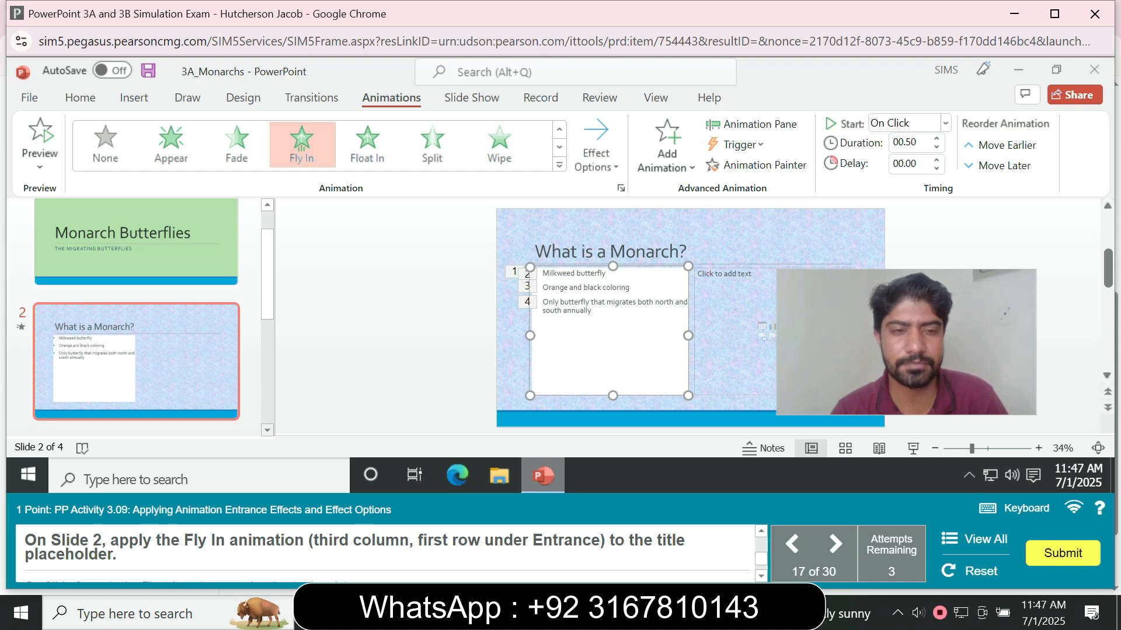
- Apply the Fly In animation to slide 2's title placeholder
{"action": "left_click", "coordinate": [610, 251]}
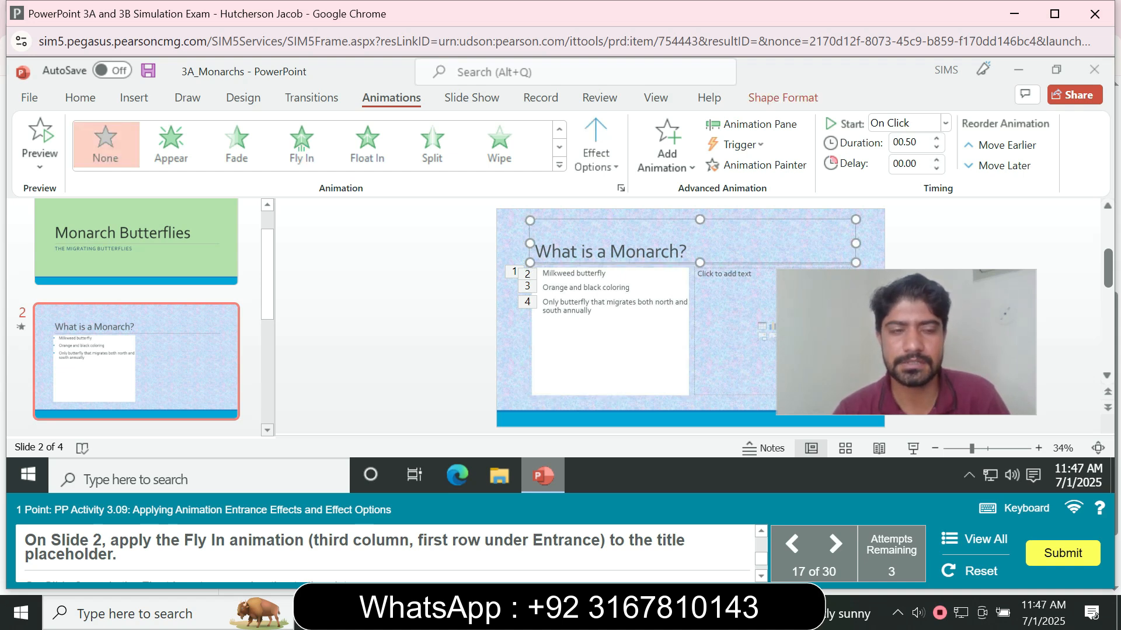
{"action": "left_click", "coordinate": [301, 143]}
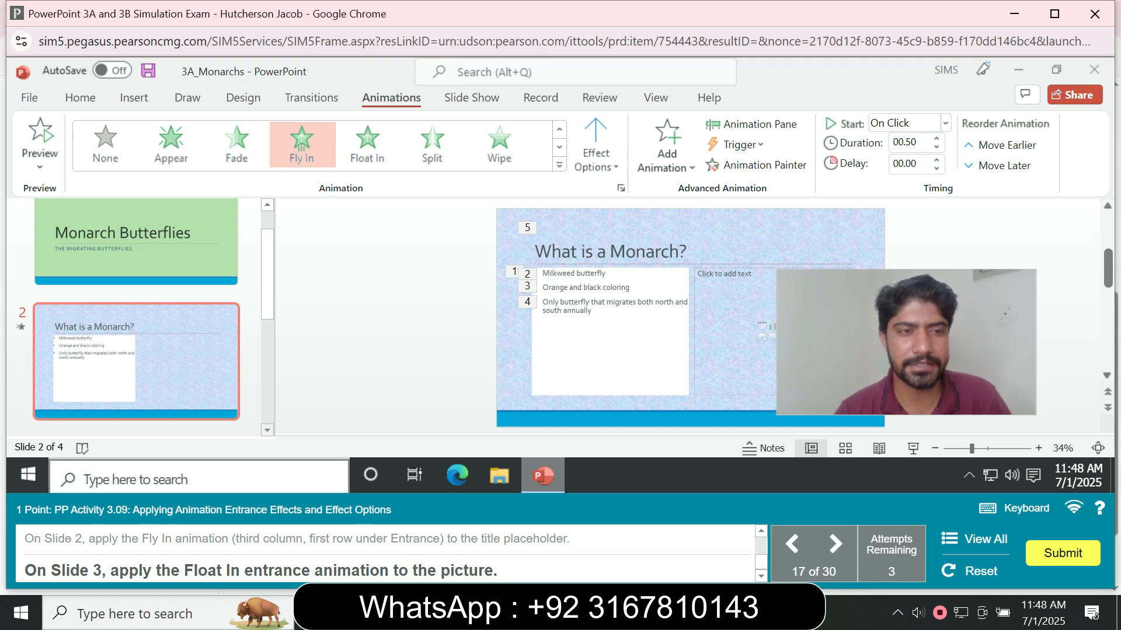
- Apply the Float In entrance animation to the map picture on slide 3
{"action": "scroll", "coordinate": [136, 315], "scroll_direction": "down", "scroll_amount": 2}
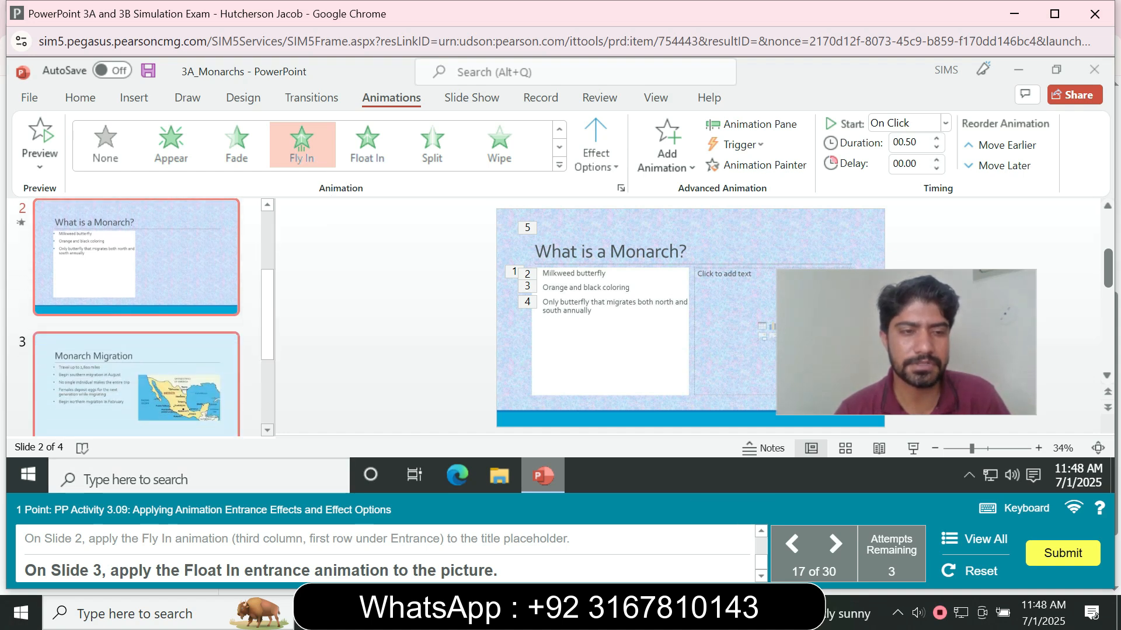
{"action": "left_click", "coordinate": [136, 386]}
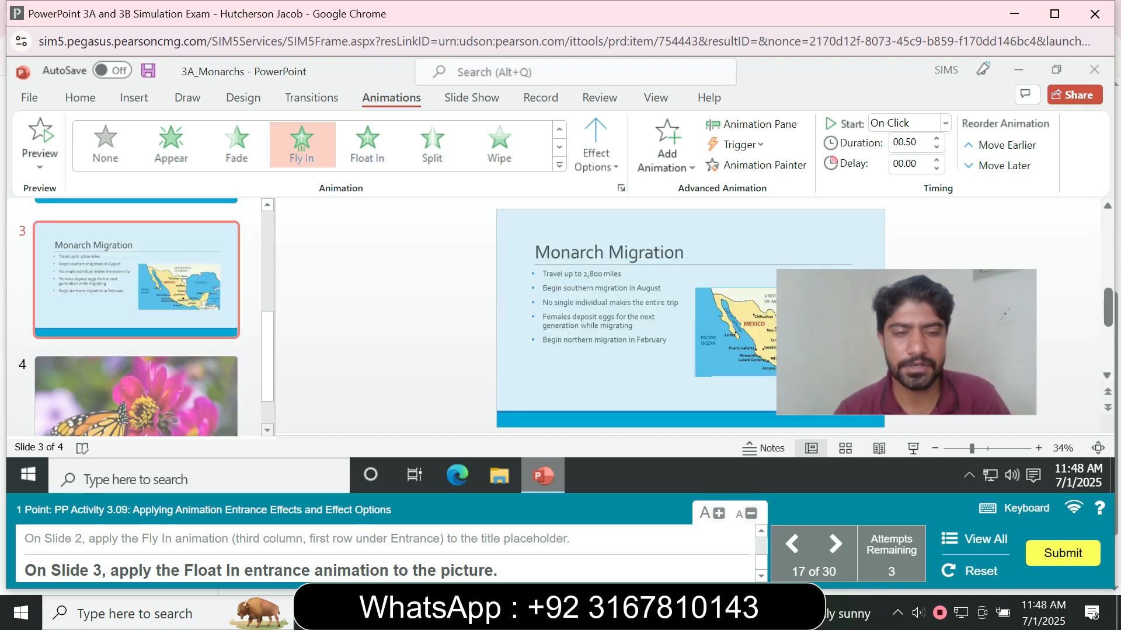
{"action": "left_click", "coordinate": [737, 333]}
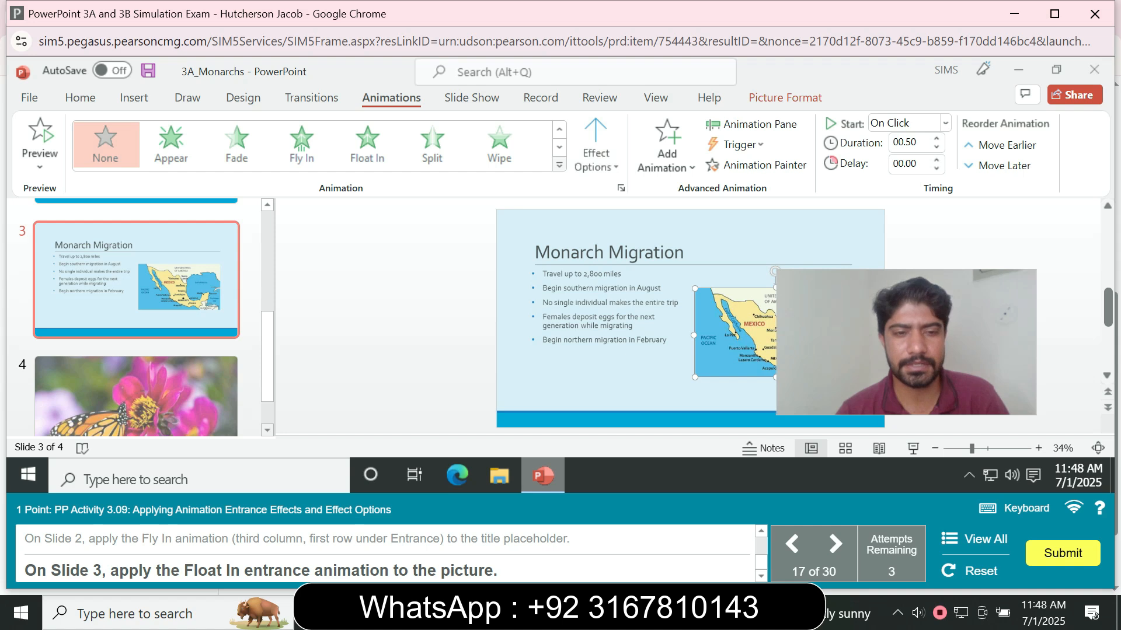
{"action": "left_click", "coordinate": [559, 165]}
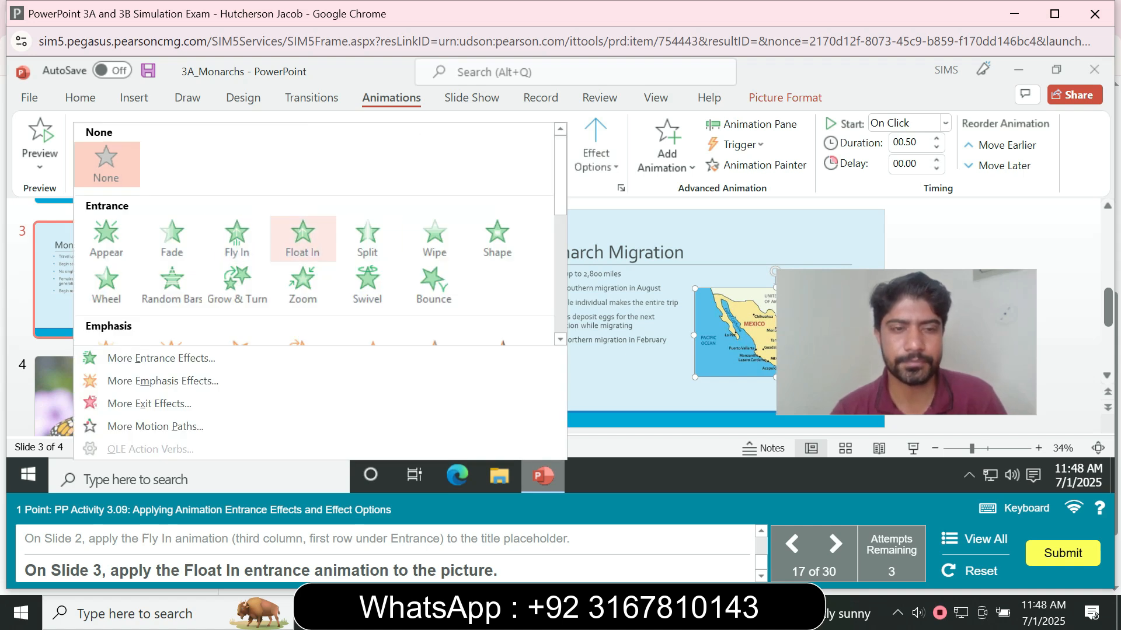
{"action": "left_click", "coordinate": [303, 236]}
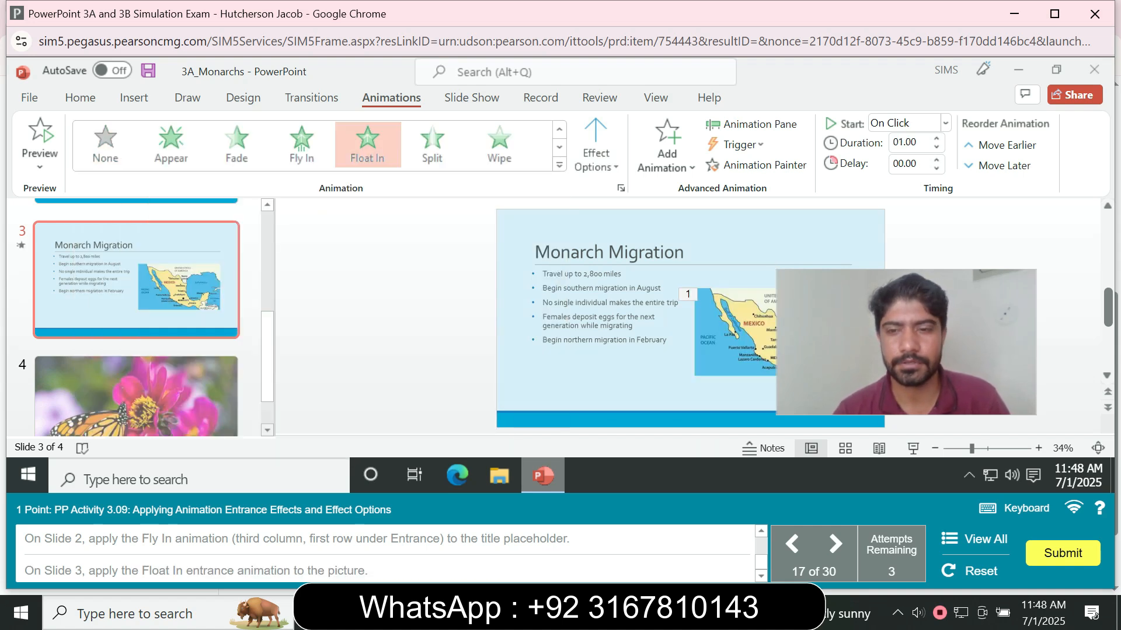